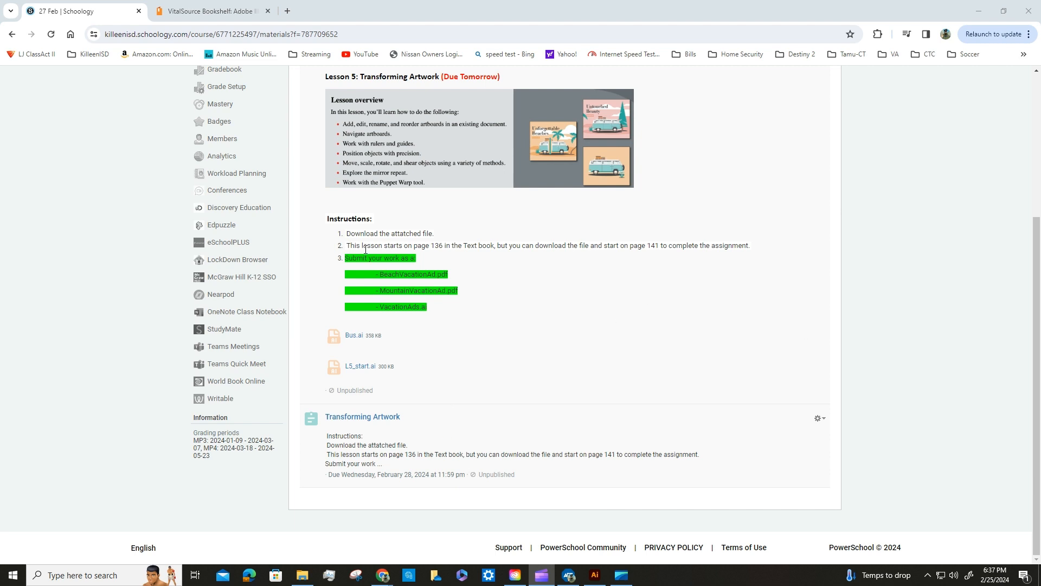
- Review the required submission files in the Lesson 5 assignment and the finished artwork in the textbook's Transforming Artwork overview
drag(427, 310, 379, 307)
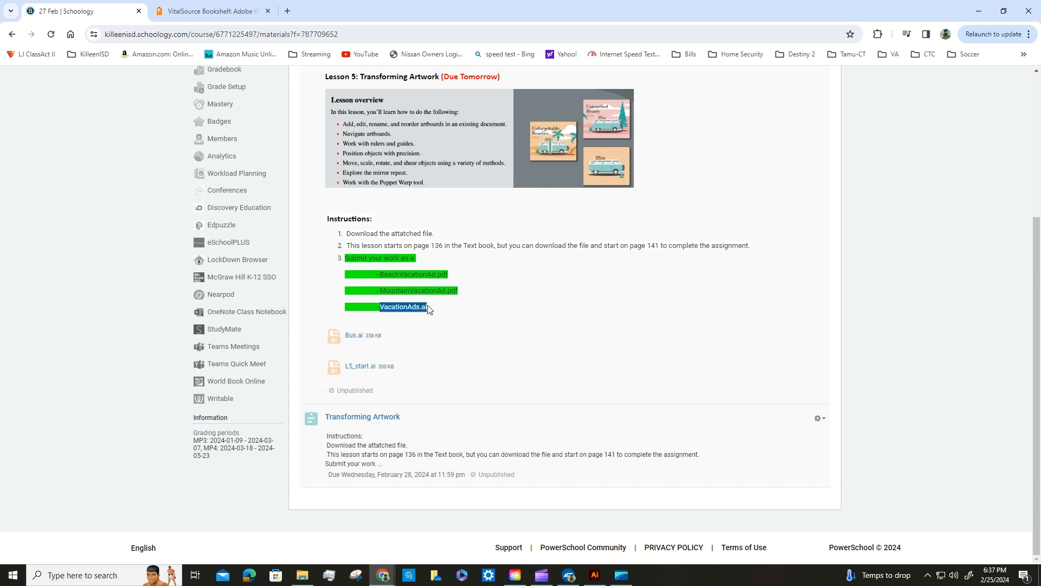
drag(461, 293, 382, 291)
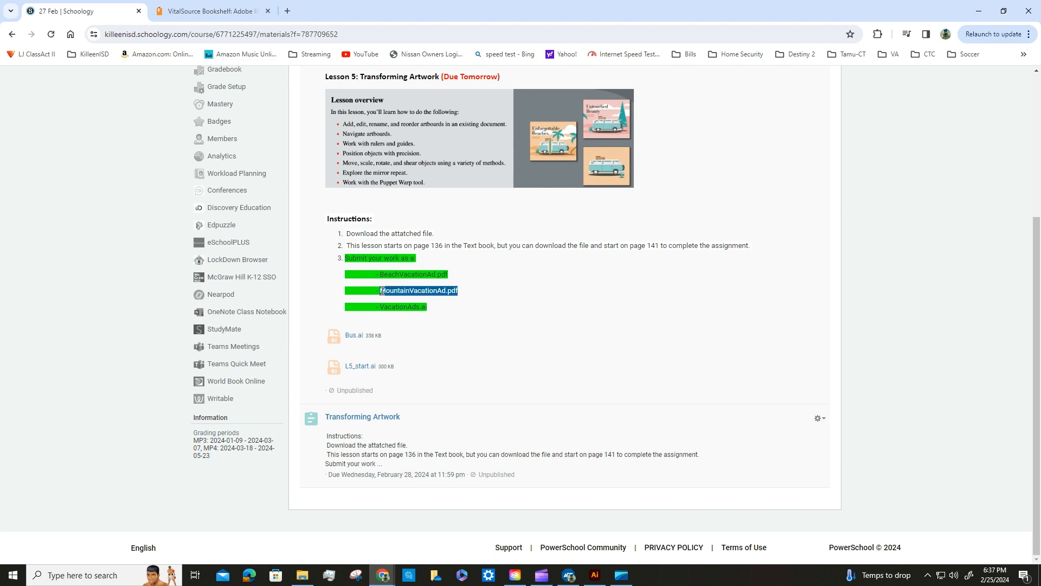
drag(377, 274, 455, 273)
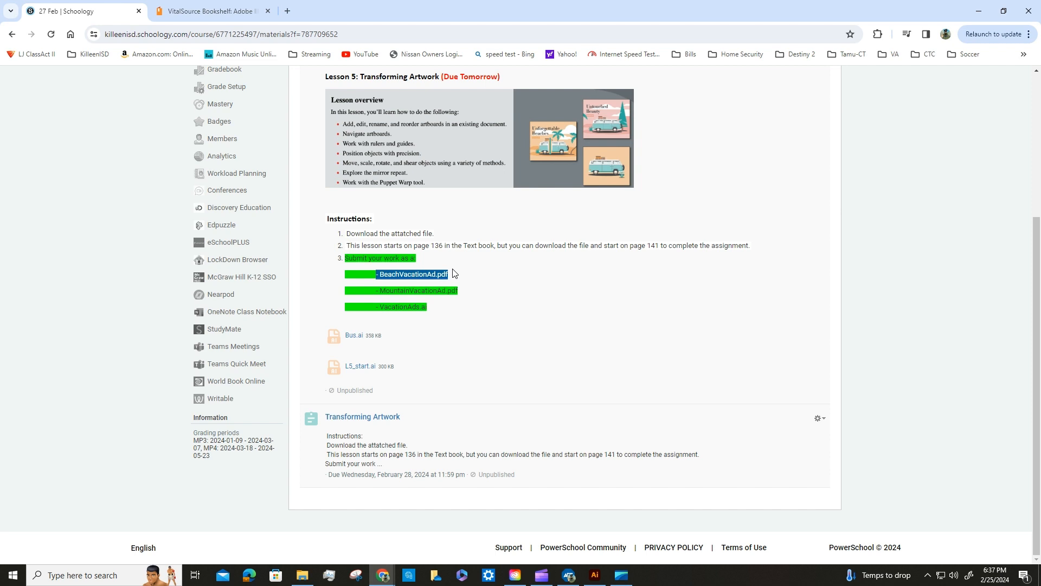
scroll(539, 295, up, 4)
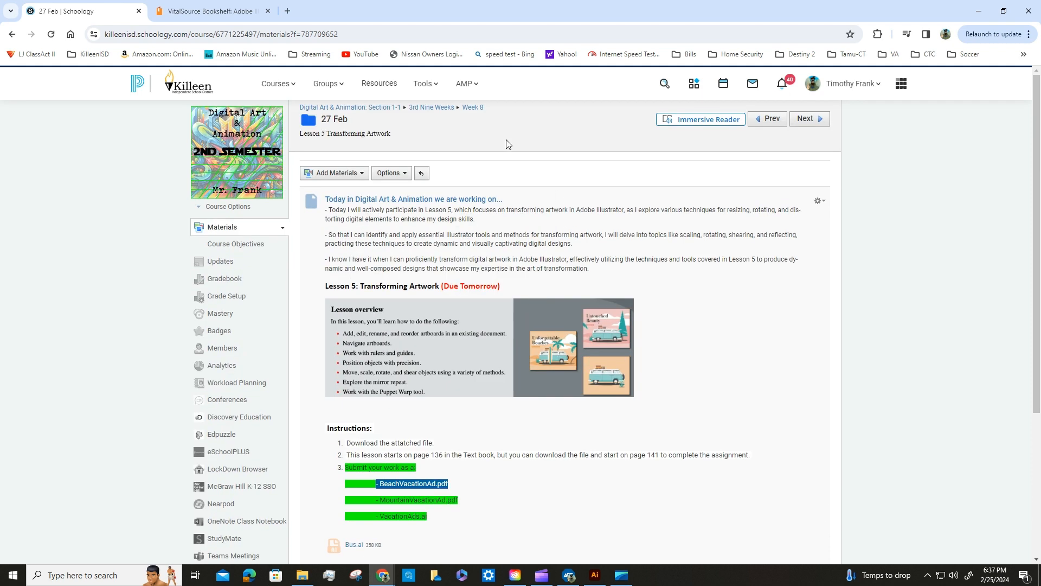
click(214, 9)
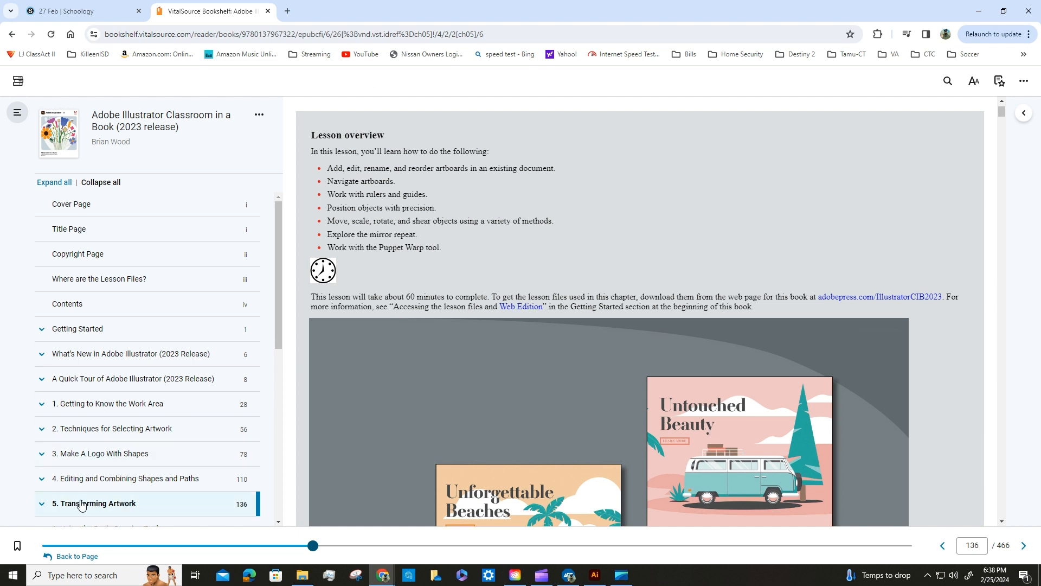
scroll(534, 332, down, 5)
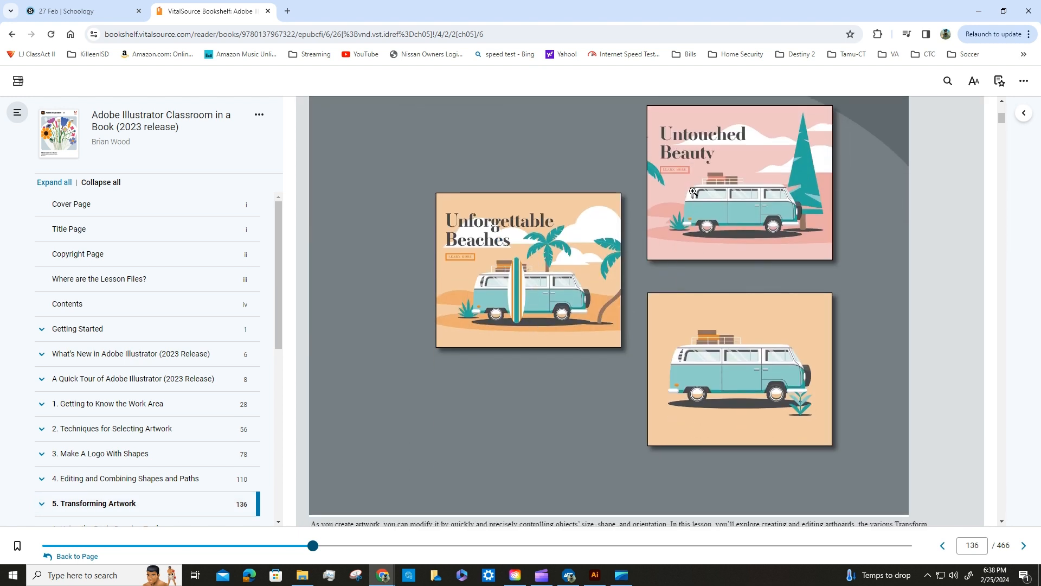
scroll(692, 191, up, 1)
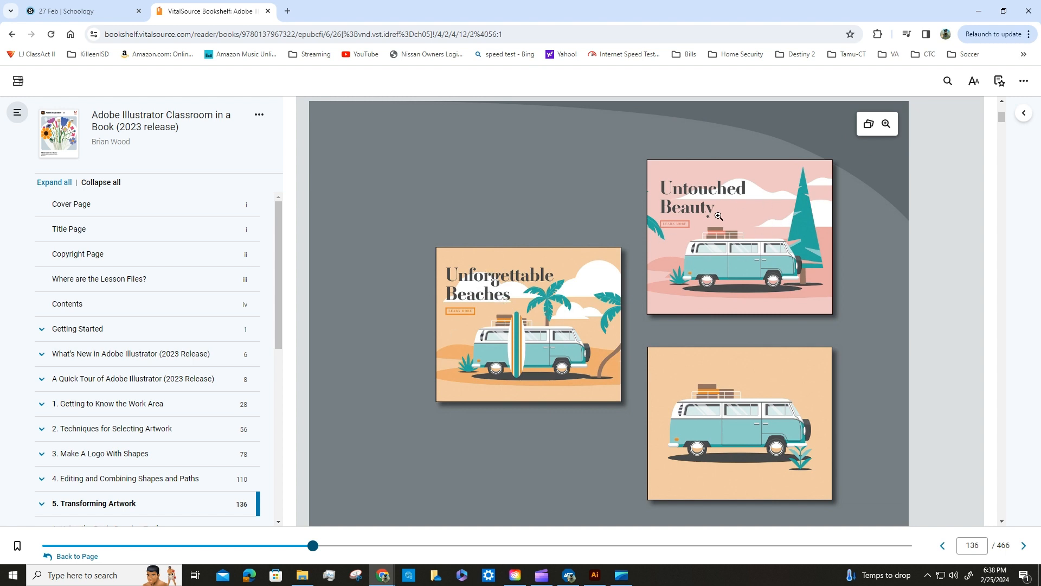
scroll(556, 180, up, 2)
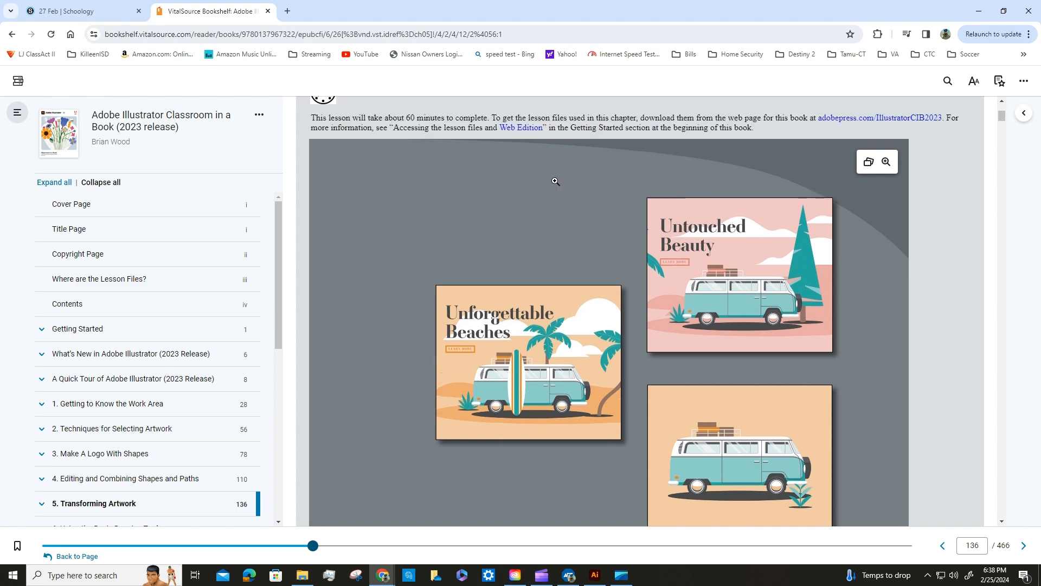
click(87, 15)
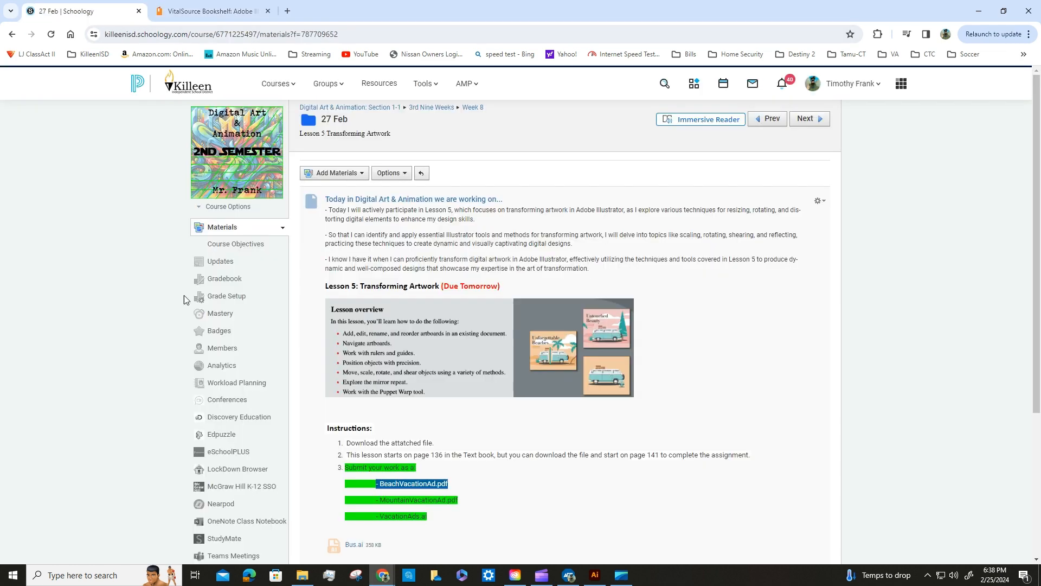
scroll(389, 307, down, 3)
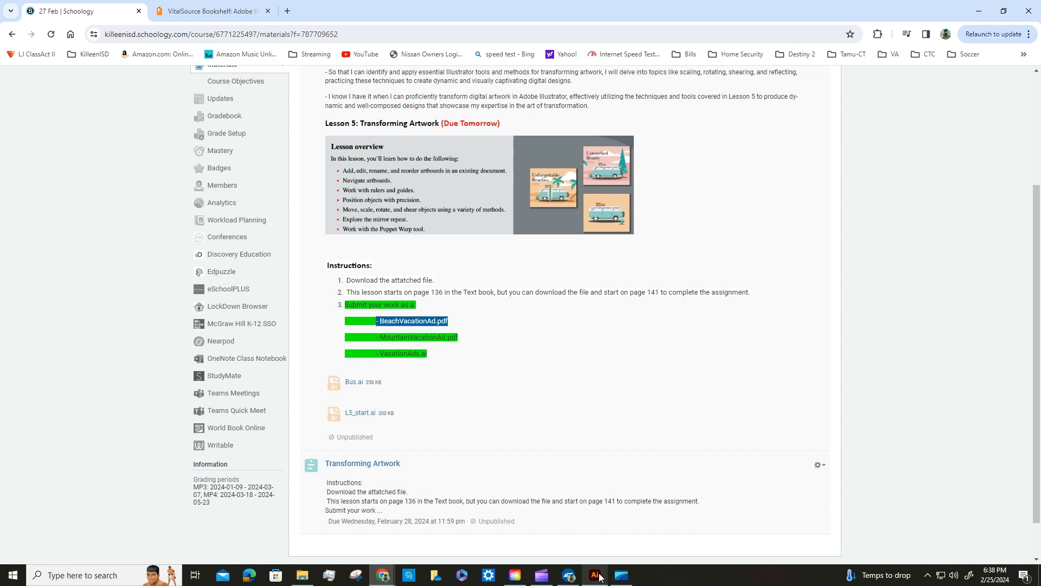
- Switch to Illustrator and open L5_start.ai from the Downloads folder
click(523, 577)
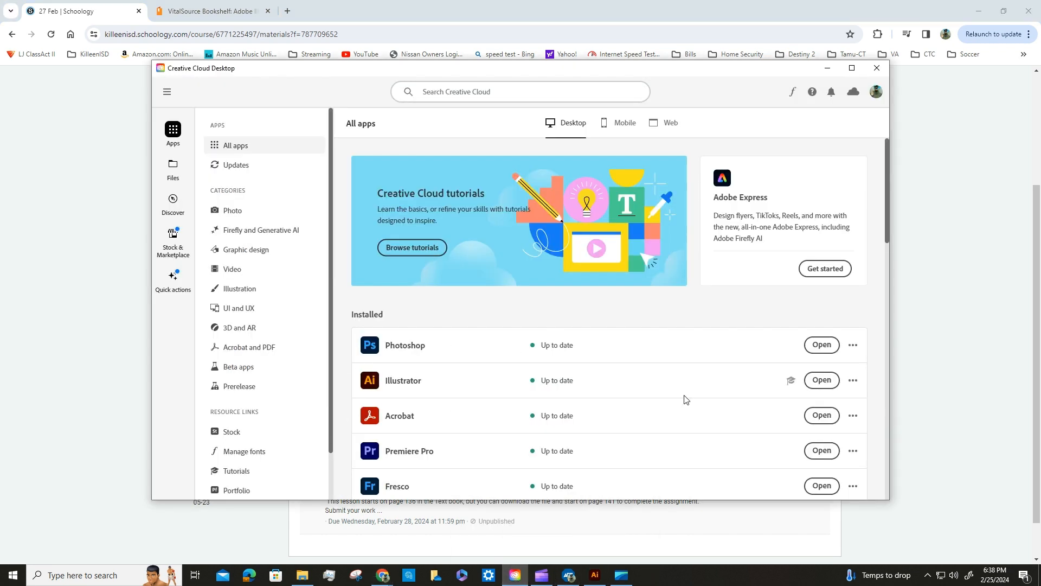
click(821, 380)
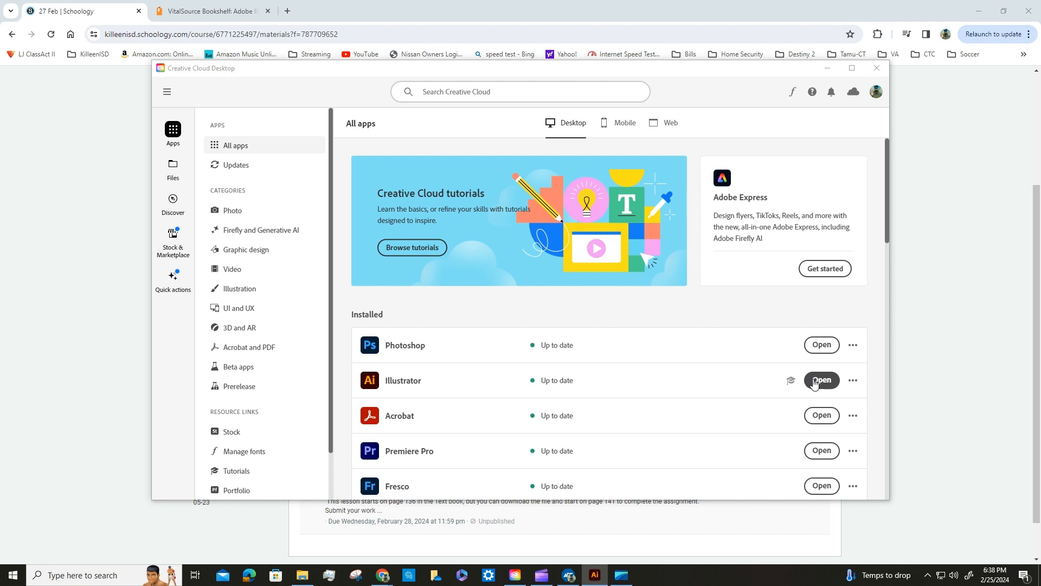
click(592, 578)
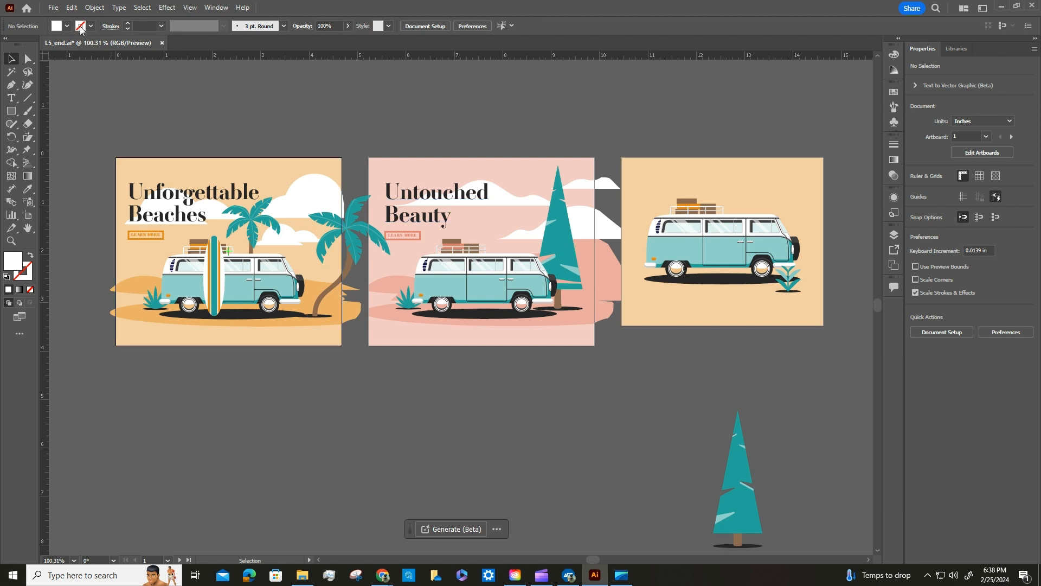
click(52, 7)
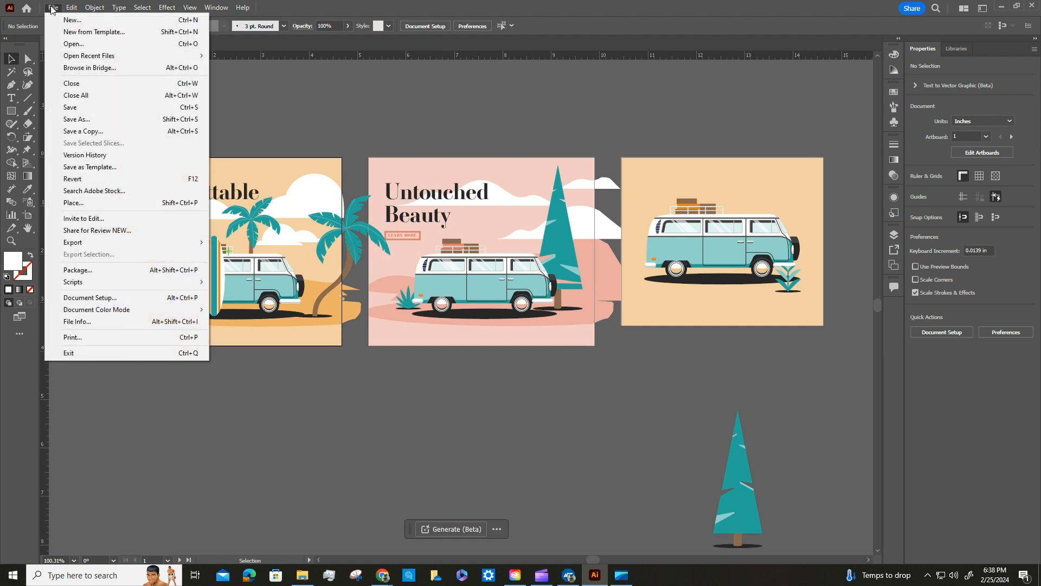
click(75, 46)
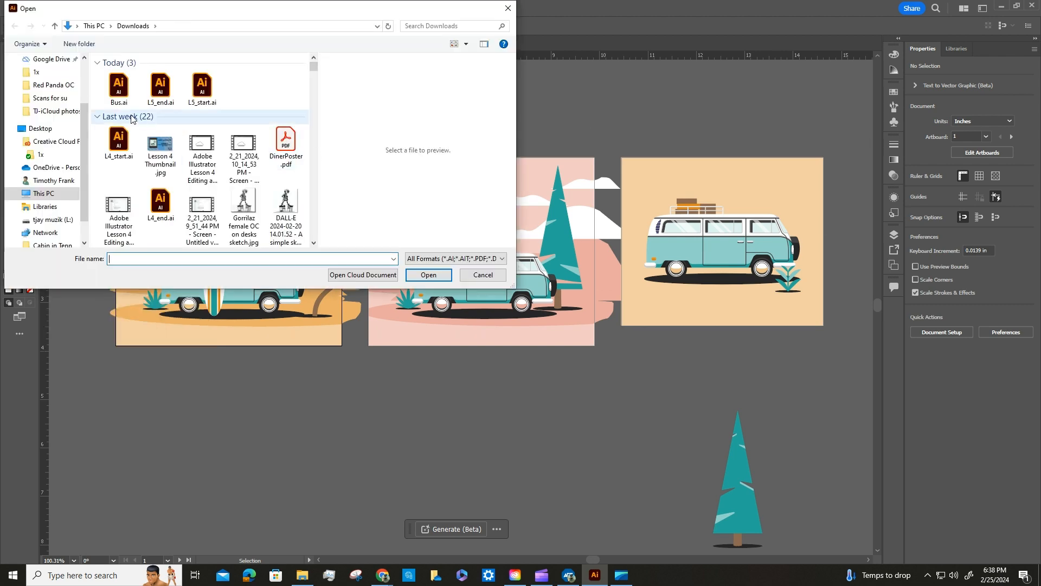
double_click(201, 83)
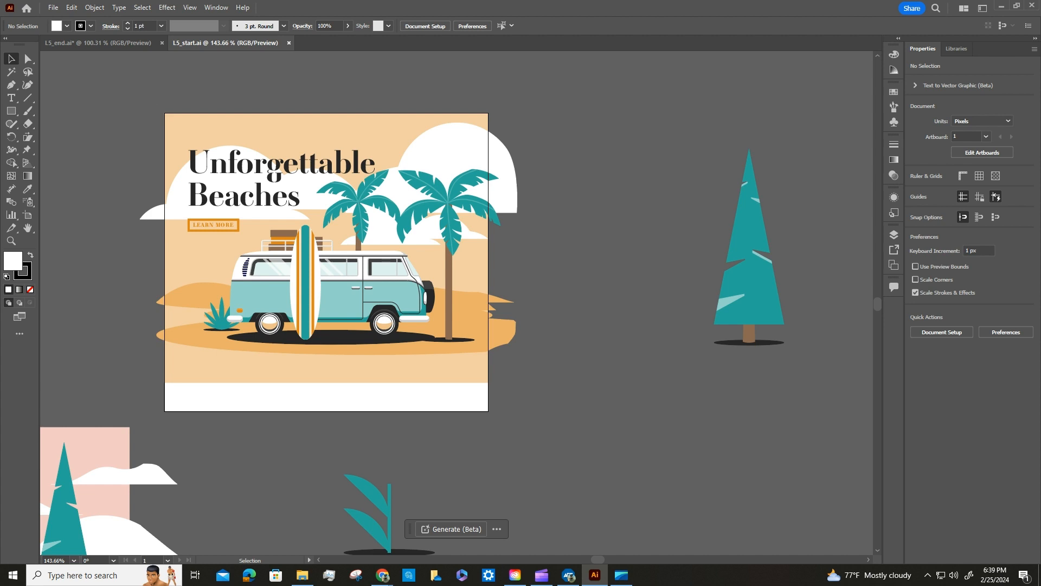
- Save the document to Creative Cloud under the name VacationAd
click(53, 8)
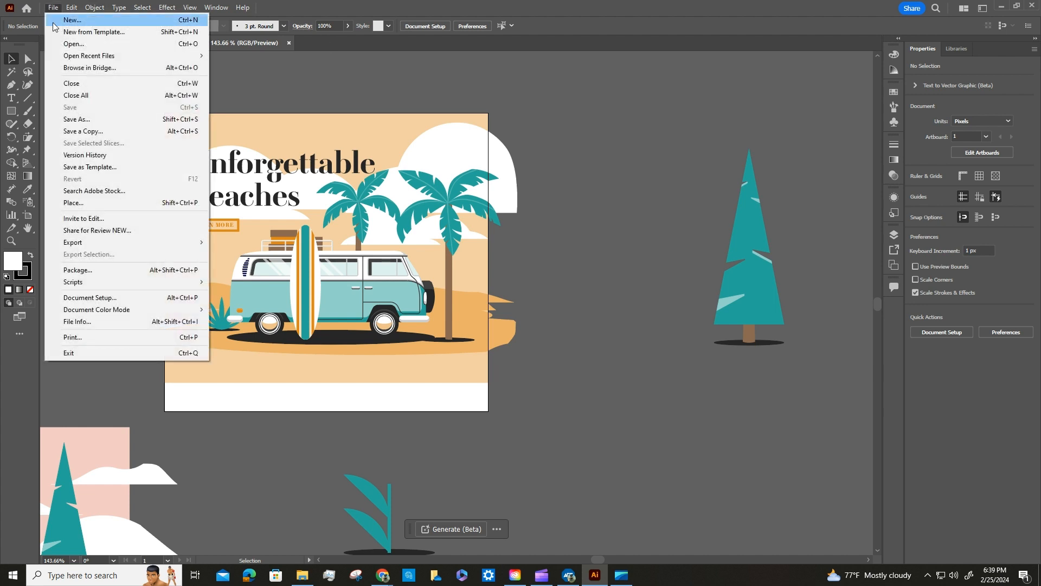
click(88, 119)
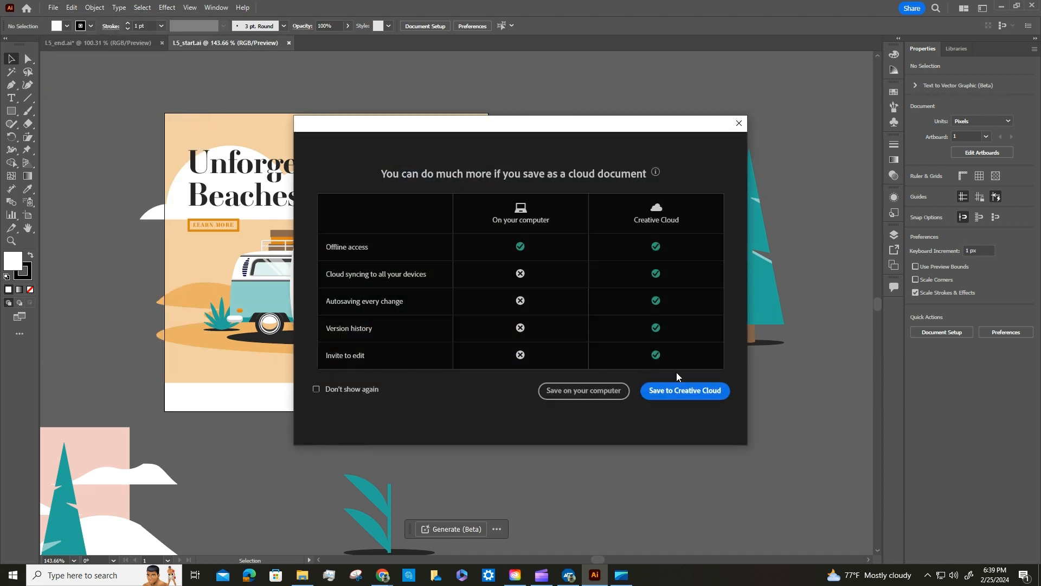
click(685, 390)
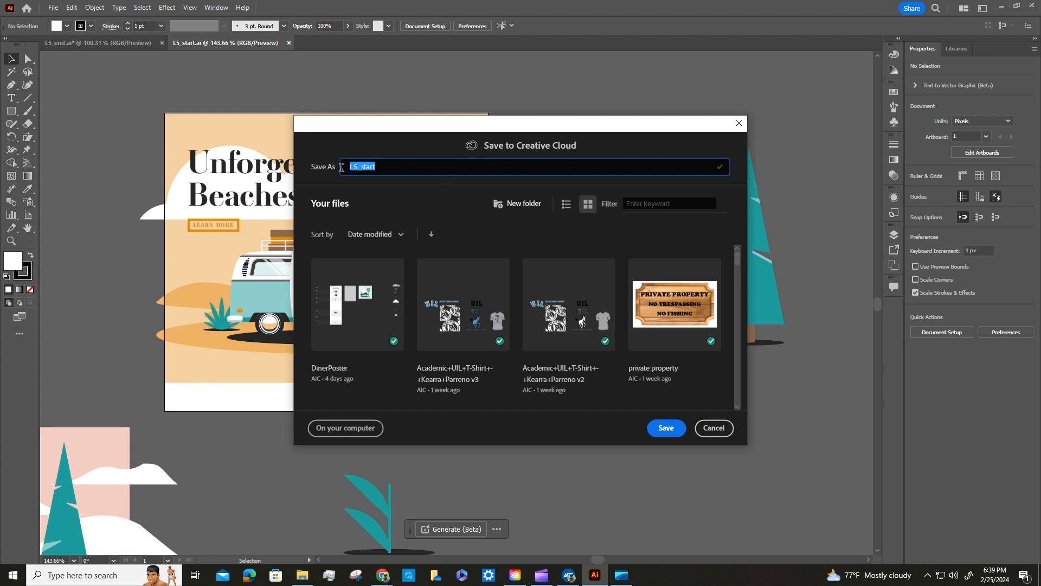
text(VacationAd)
click(664, 426)
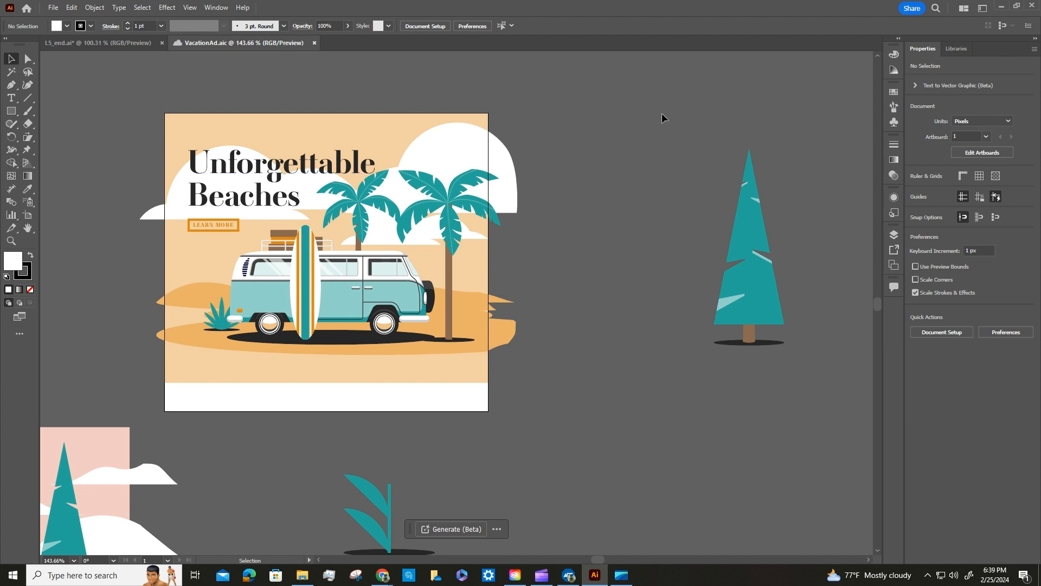
- Choose the Essentials Classic workspace and reset it
click(984, 9)
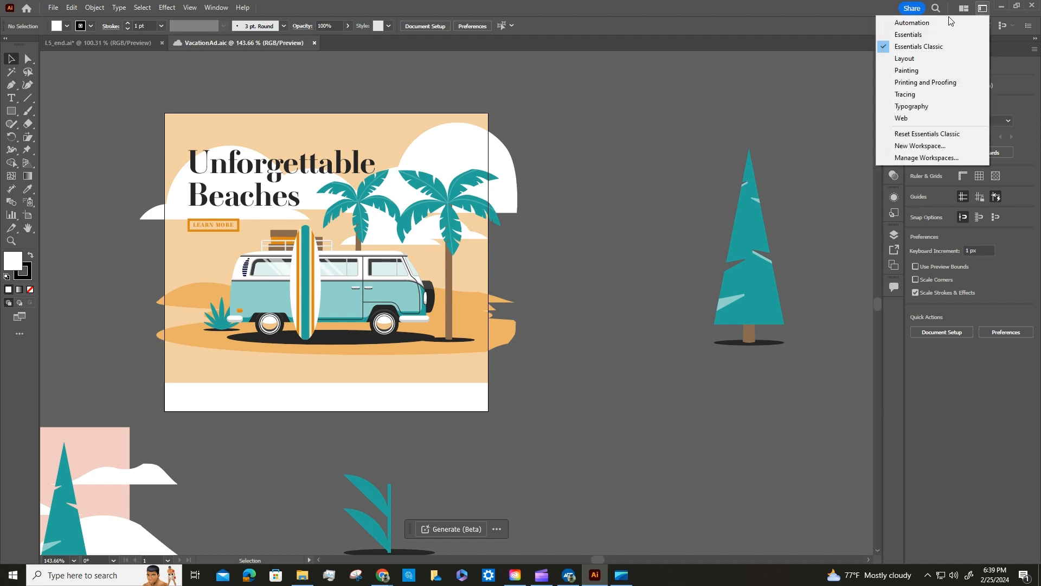
click(901, 48)
click(982, 9)
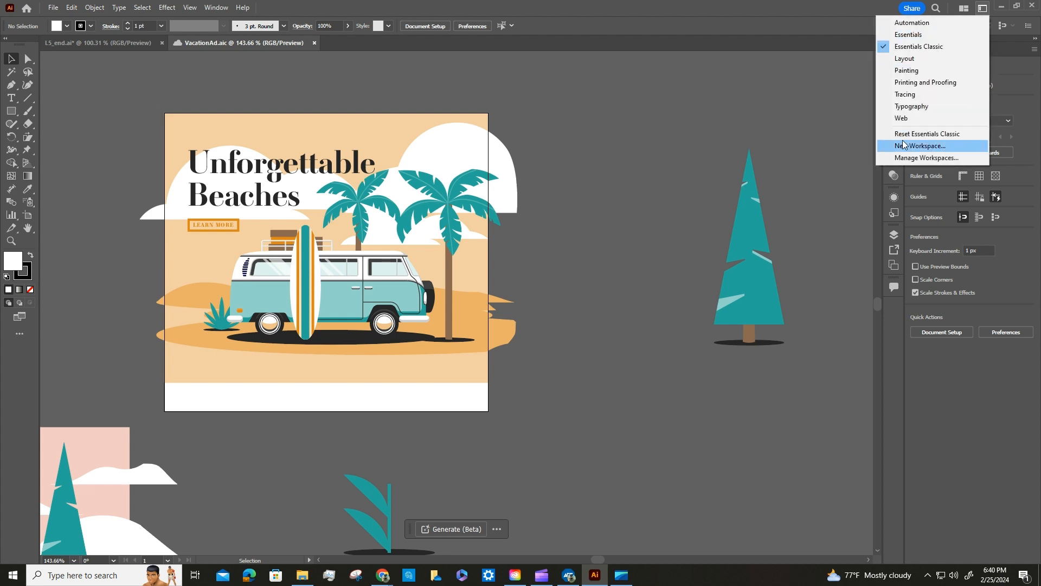
click(922, 133)
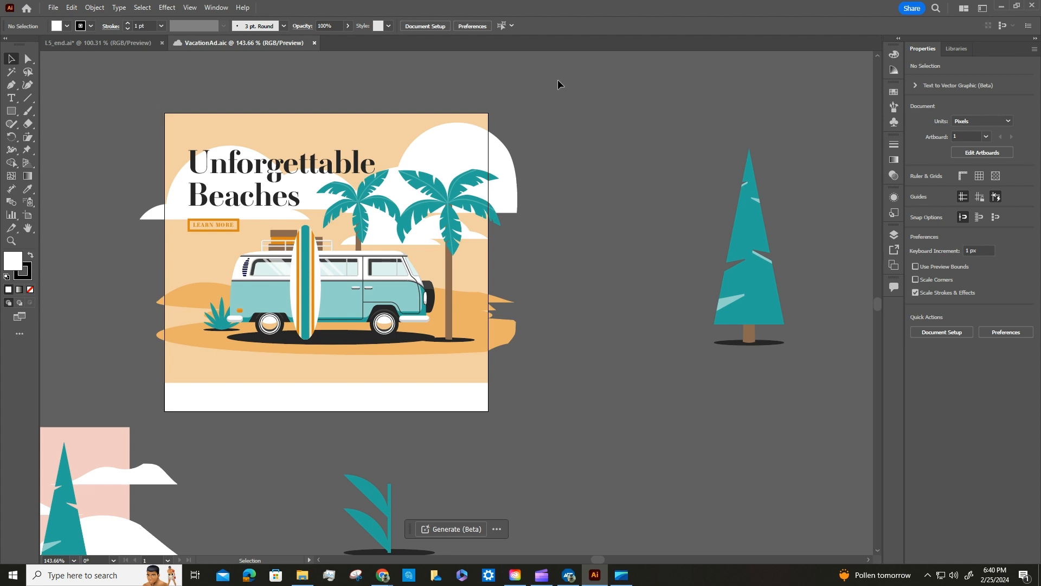
- Enter artboard editing and draw a new artboard about 290 by 292 px around the standalone pine tree
click(192, 8)
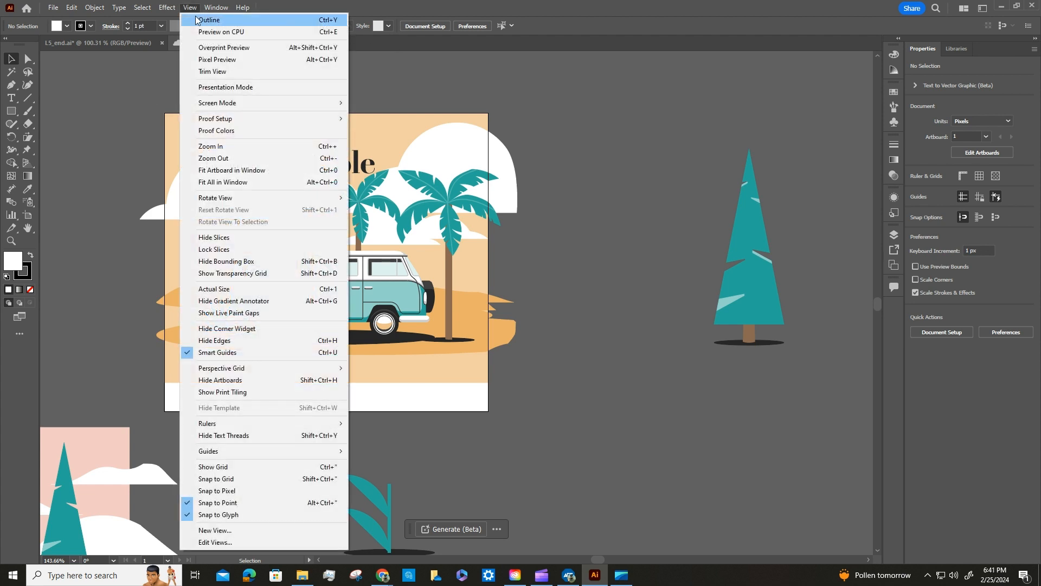
click(246, 171)
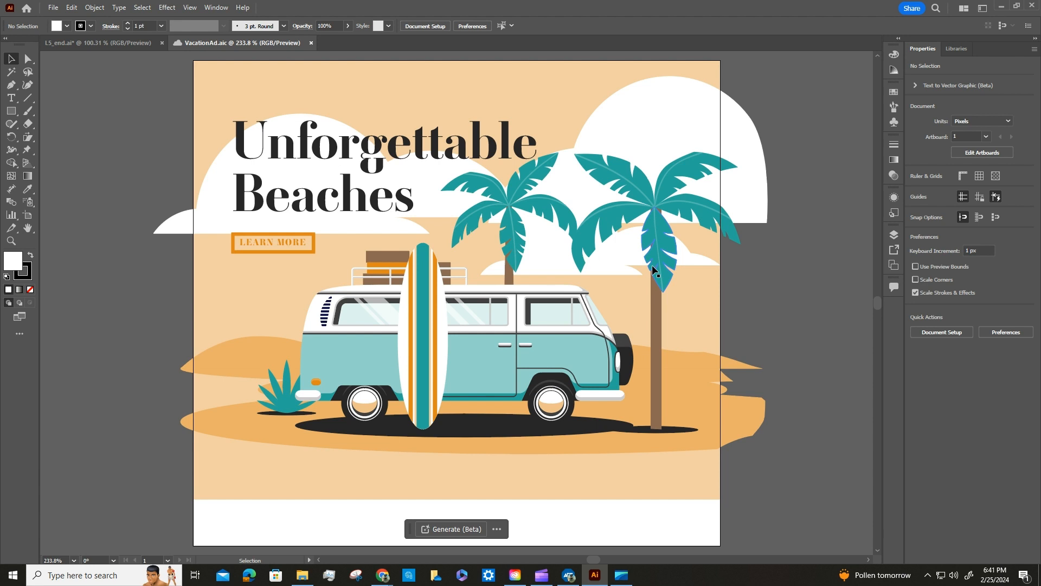
key(a)
key(ctrl+minus)
key(ctrl+minus)
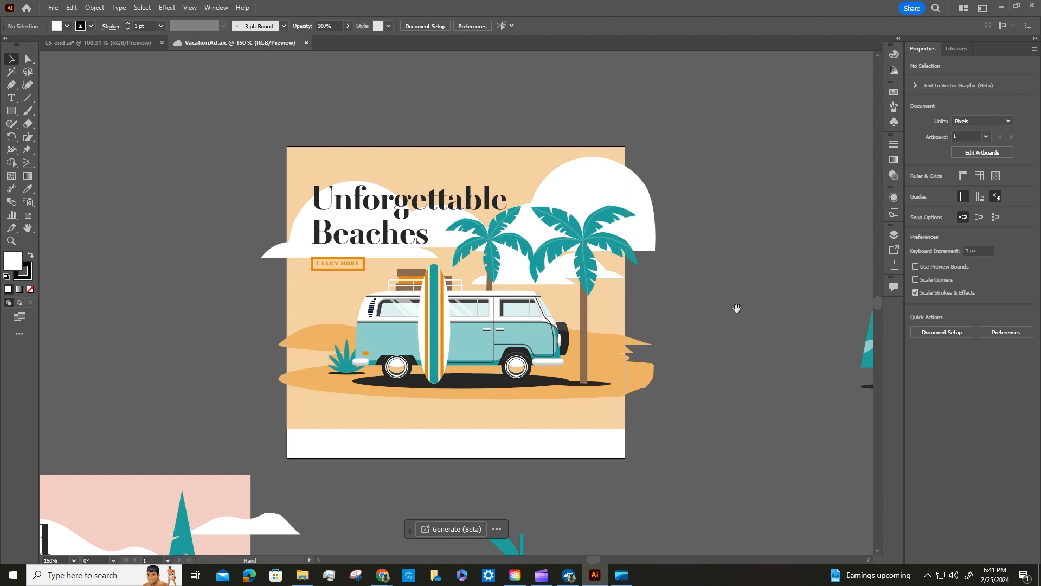
drag(735, 307, 421, 261)
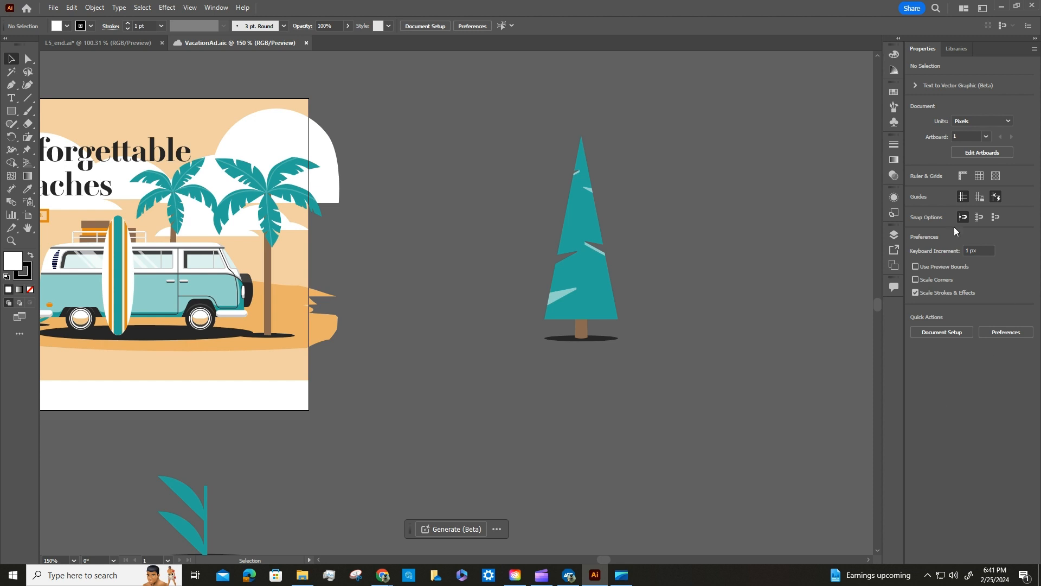
click(978, 153)
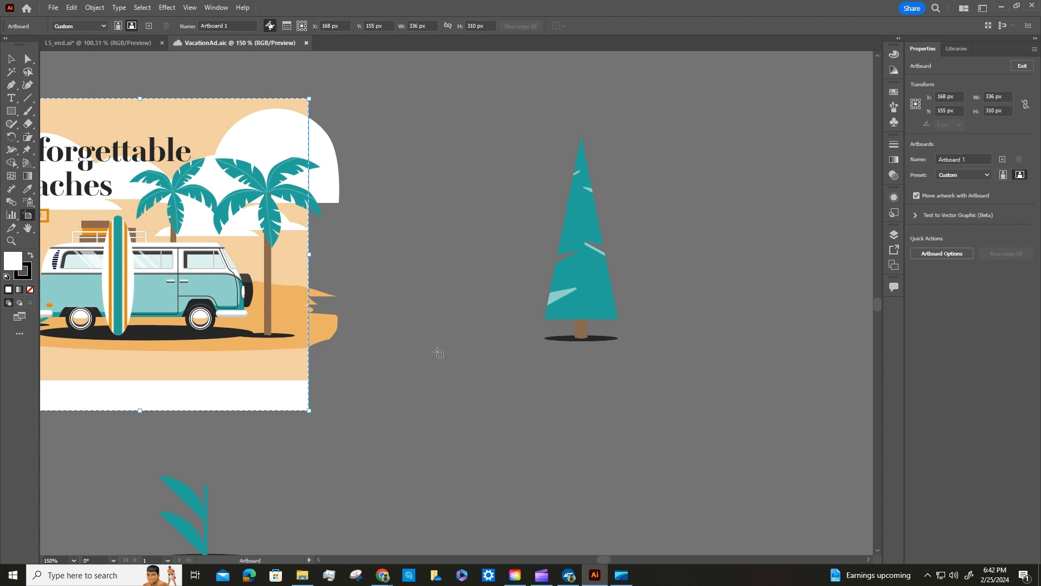
click(456, 104)
drag(456, 105, 749, 397)
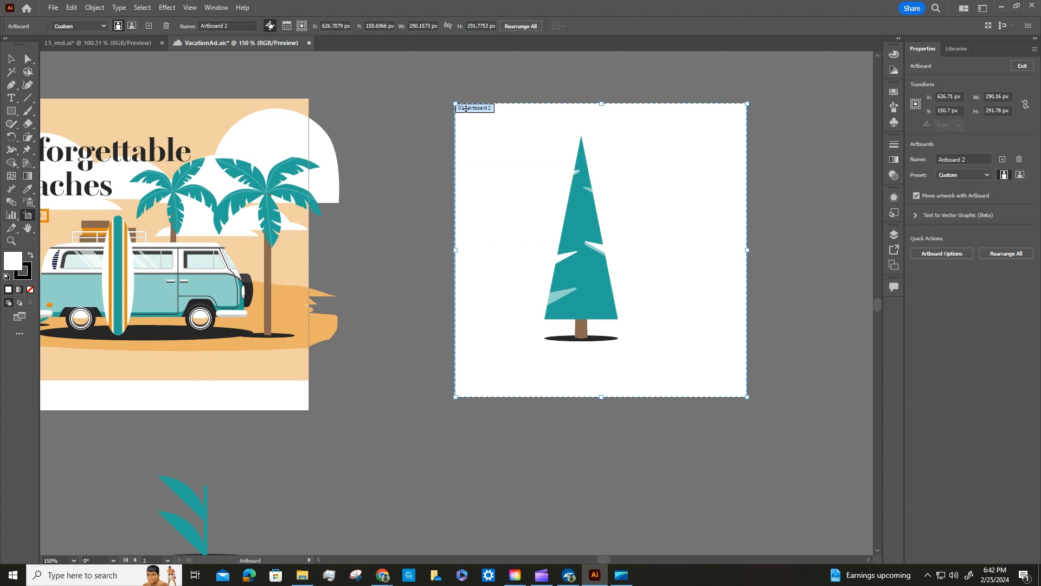
click(150, 560)
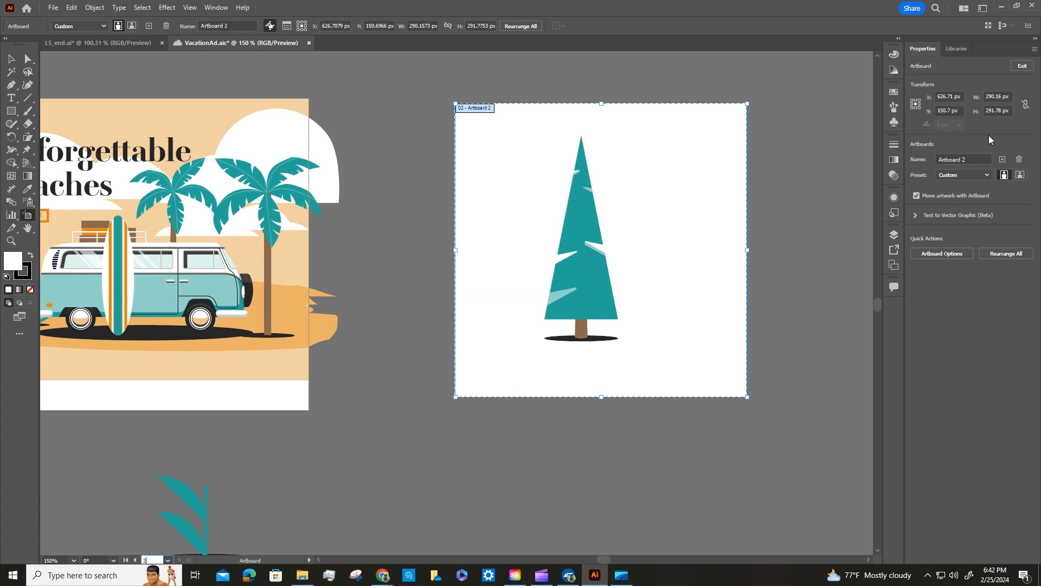
- Set the new artboard's width to 336 px and its height to 280 px
click(987, 177)
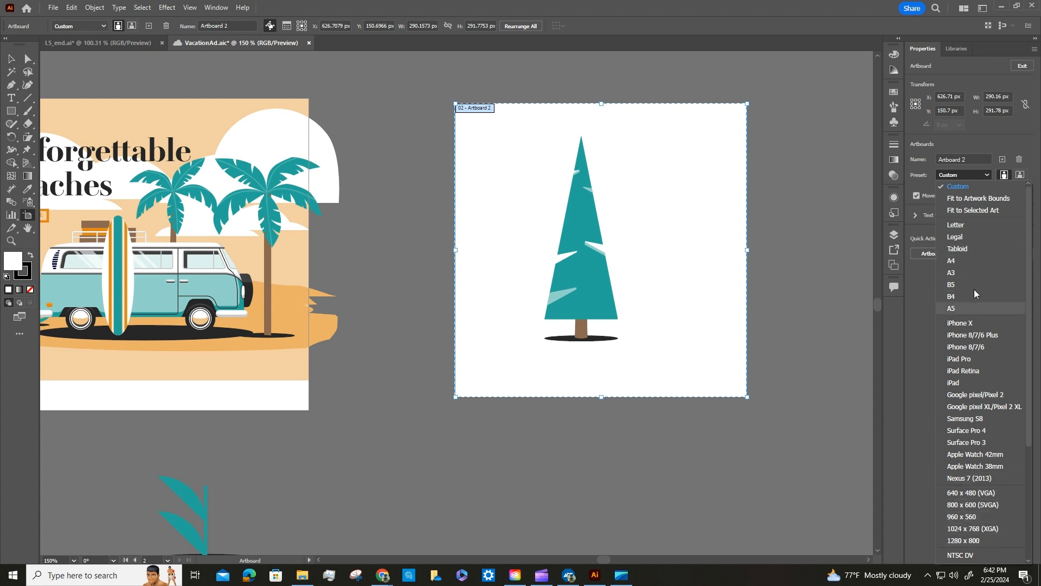
click(983, 129)
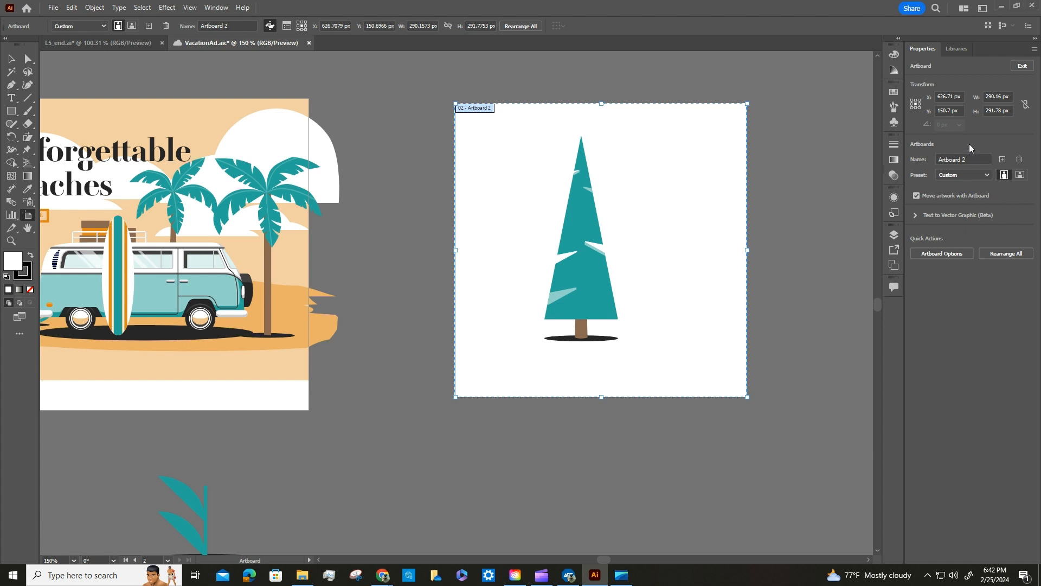
click(996, 96)
double_click(992, 95)
text(336)
key(Return)
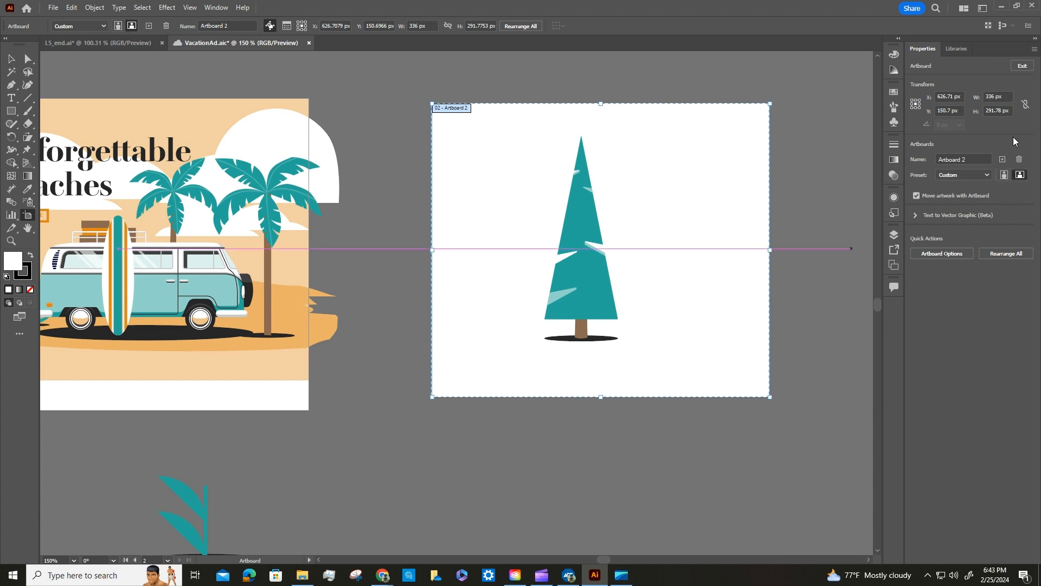
click(989, 112)
double_click(994, 111)
text(280)
key(Return)
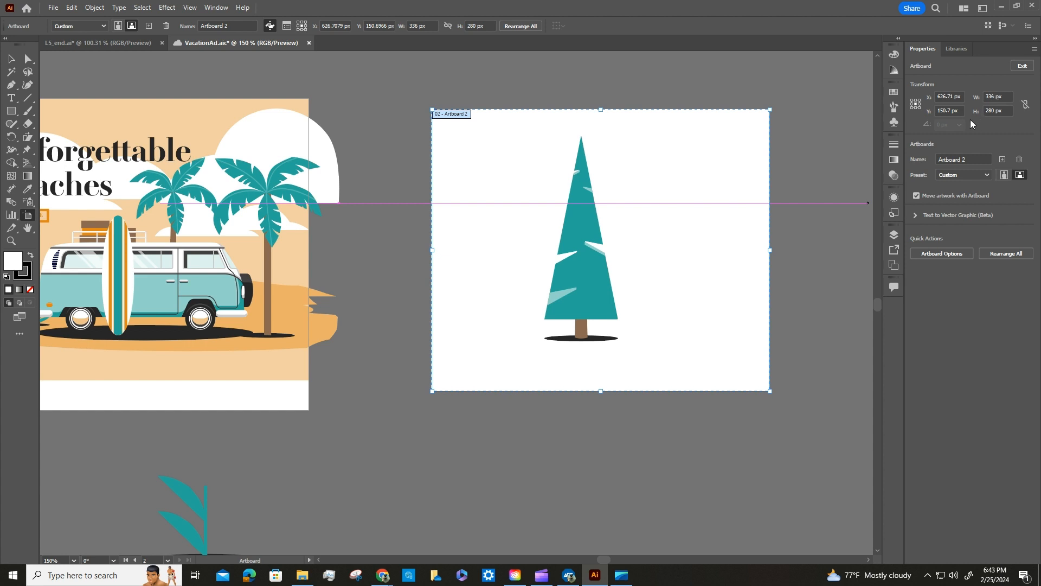
- Name the artboard around the pine tree City Vacation and add another artboard of the same size beside it
click(983, 158)
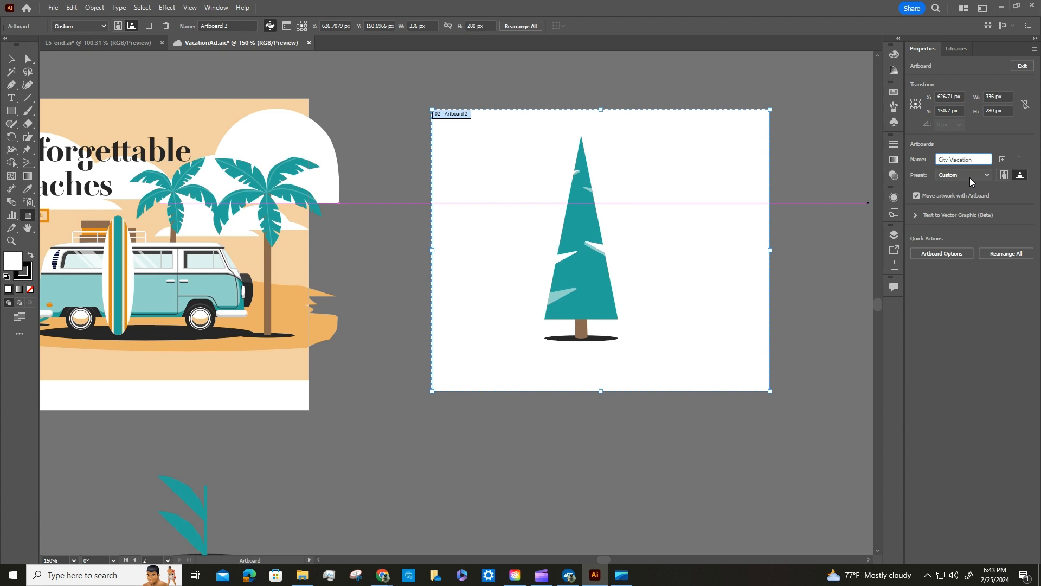
key(Return)
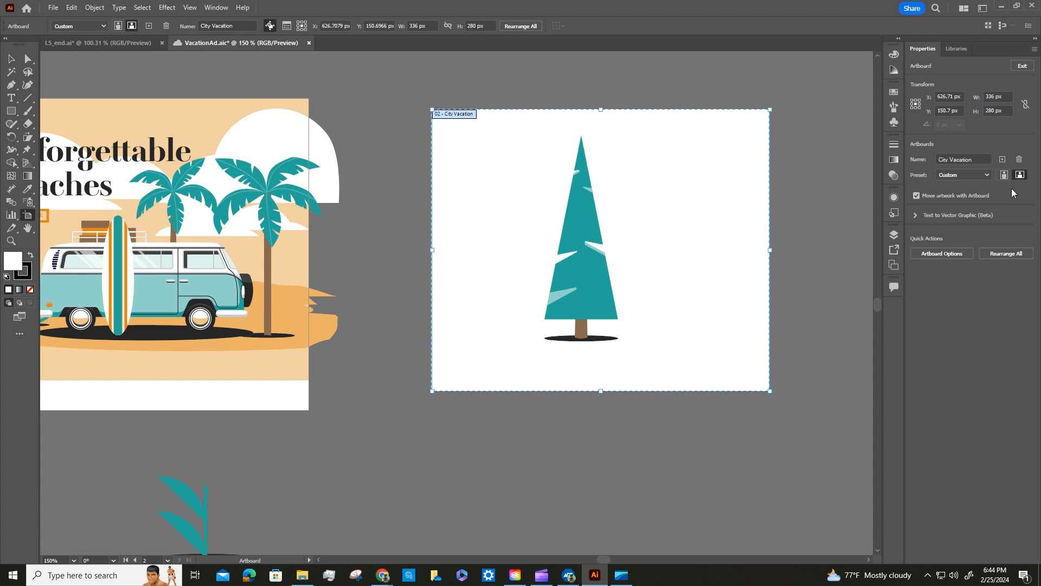
click(1002, 160)
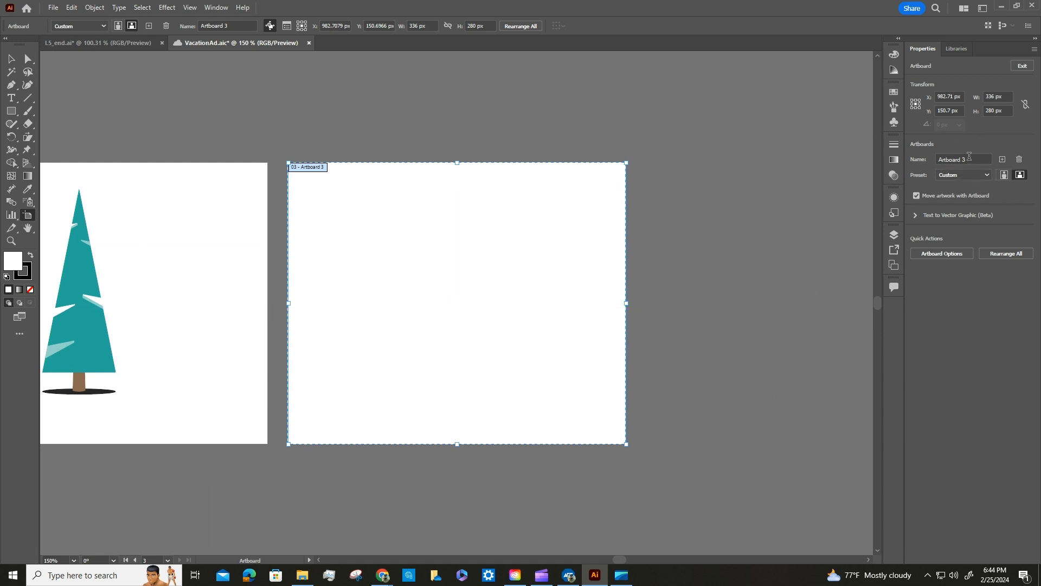
- Name the new blank artboard Mountain Vacation Ad
click(969, 157)
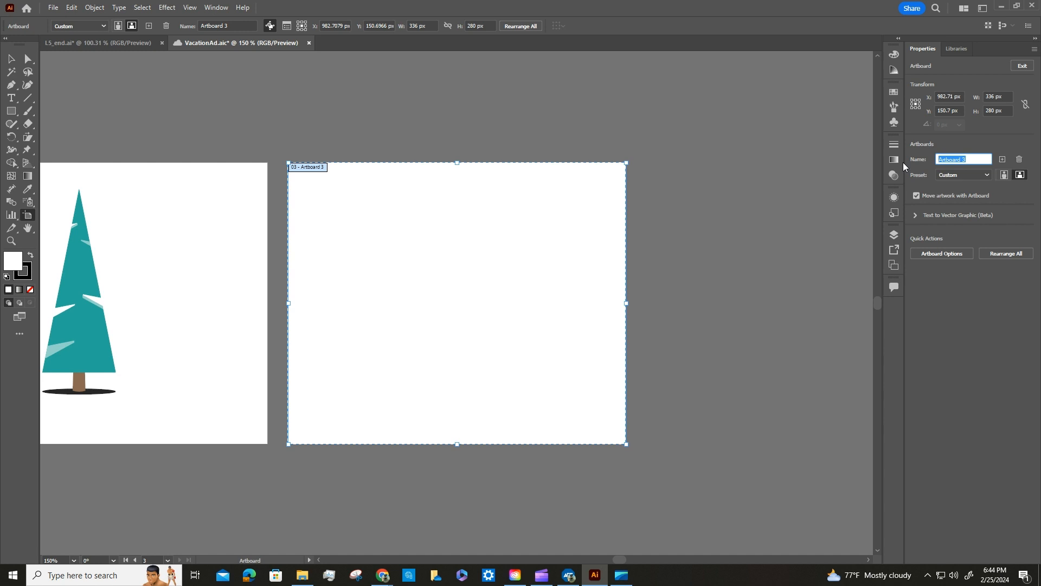
text(Mountain Vacation)
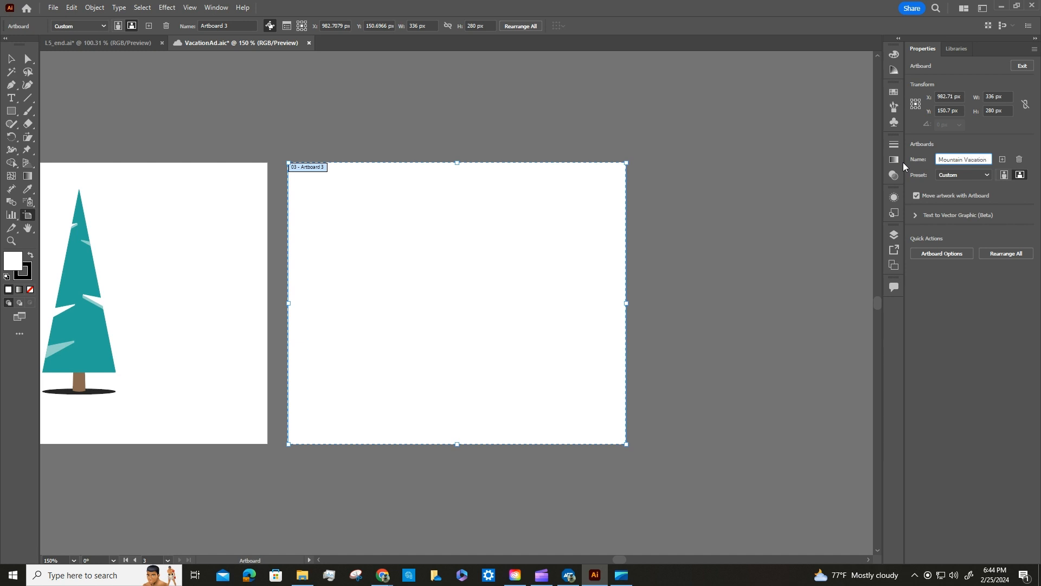
text( ADF)
key(BackSpace)
key(BackSpace)
text(d)
key(Return)
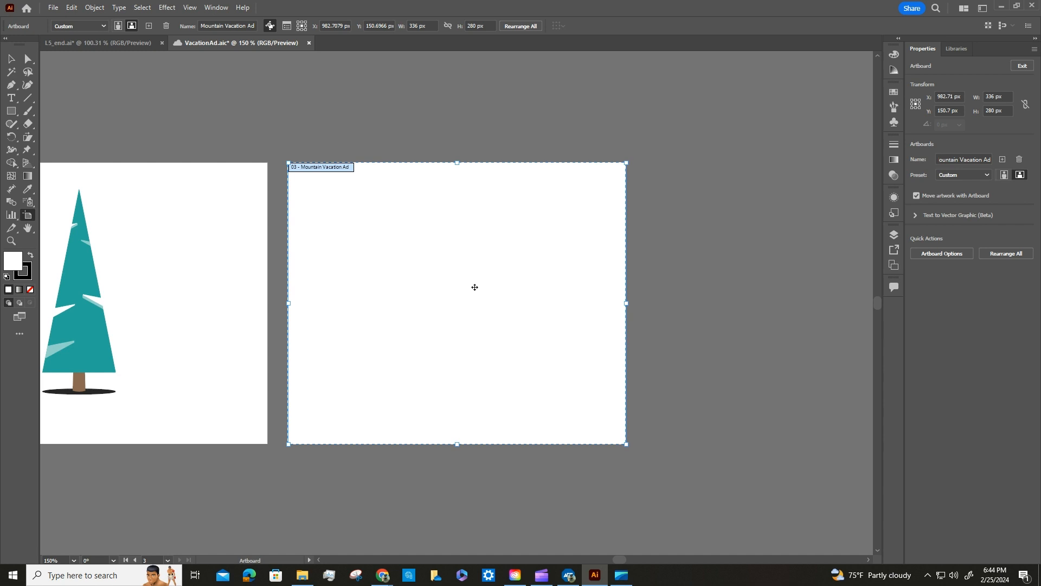
- Save the document, fit all artboards in the window and leave artboard editing
key(ctrl+s)
click(213, 10)
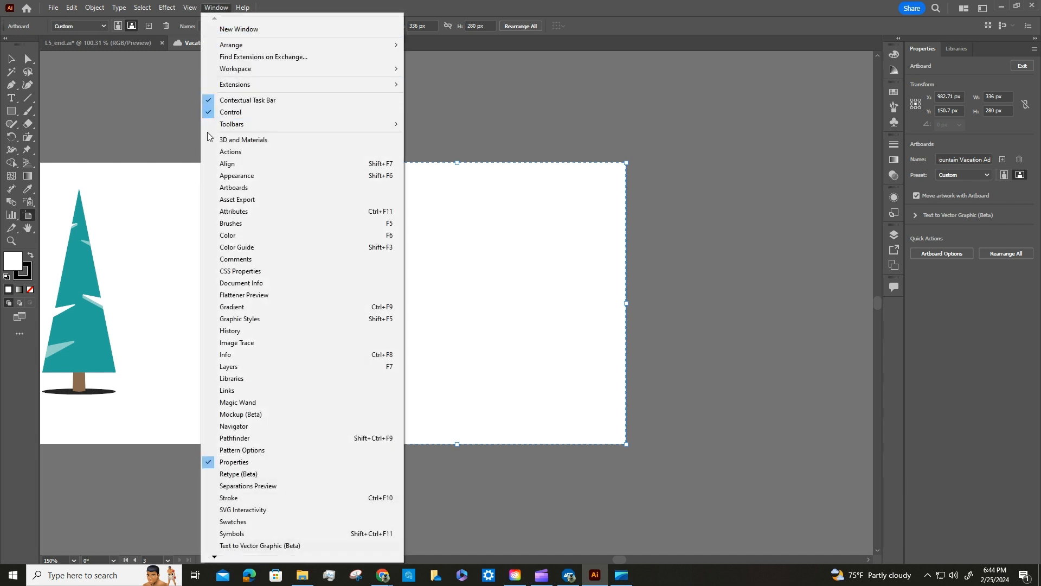
key(Escape)
click(191, 8)
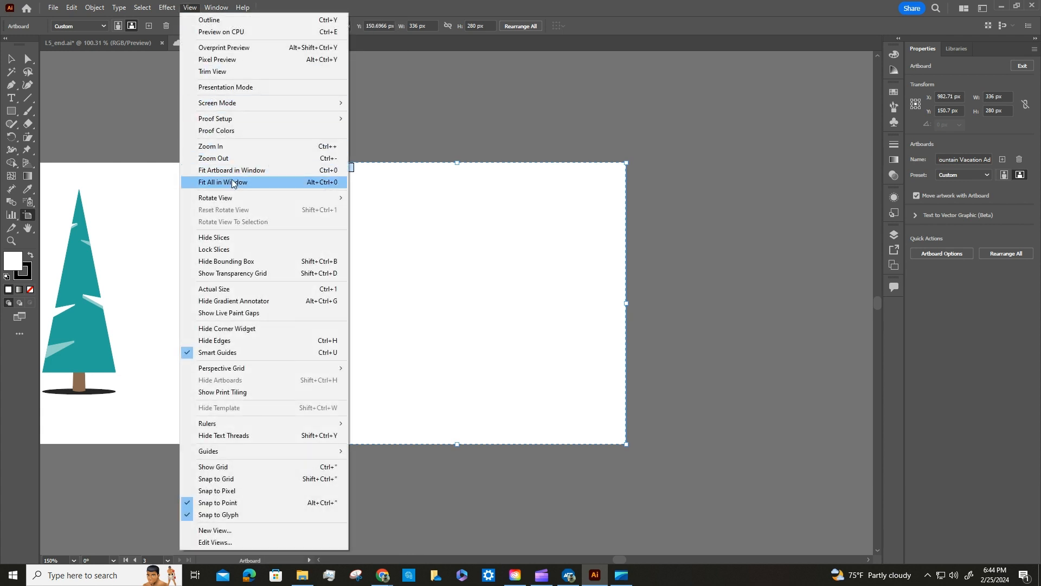
click(212, 181)
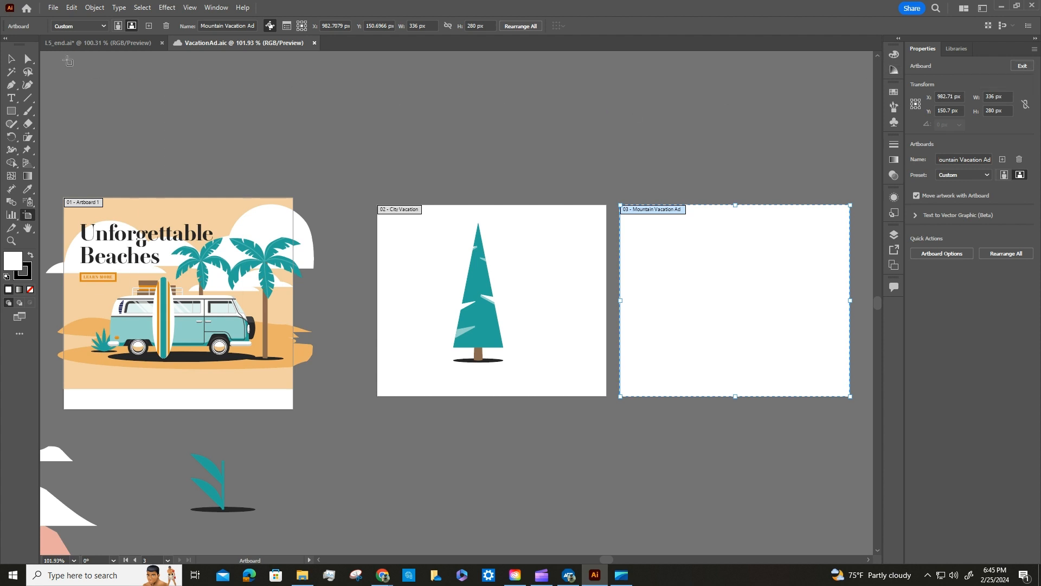
click(11, 59)
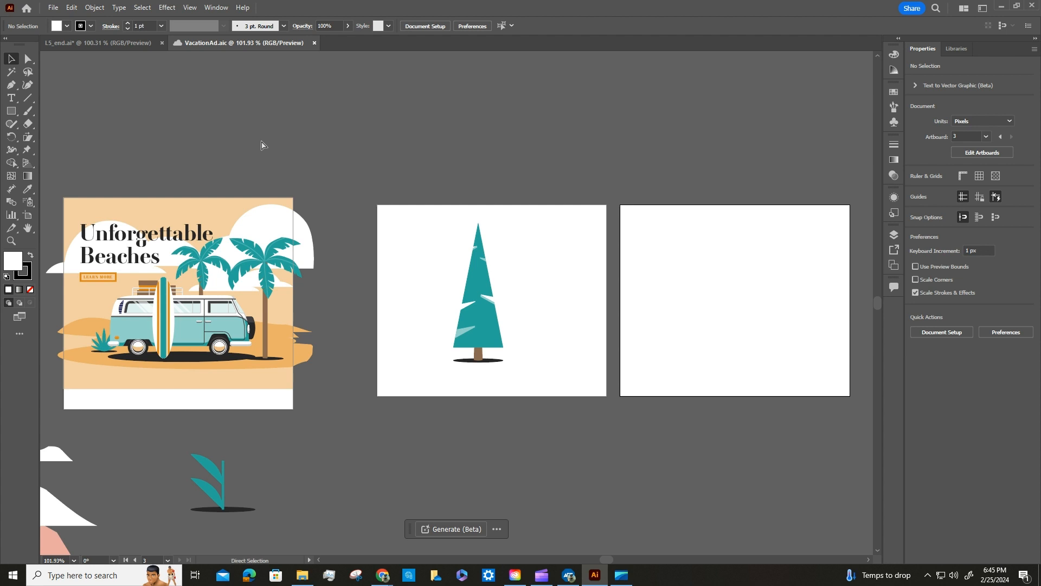
- Draw a new artboard about 418 by 301 px in the empty space above the Untouched Beauty artwork
key(ctrl+plus)
key(ctrl+minus)
key(ctrl+minus)
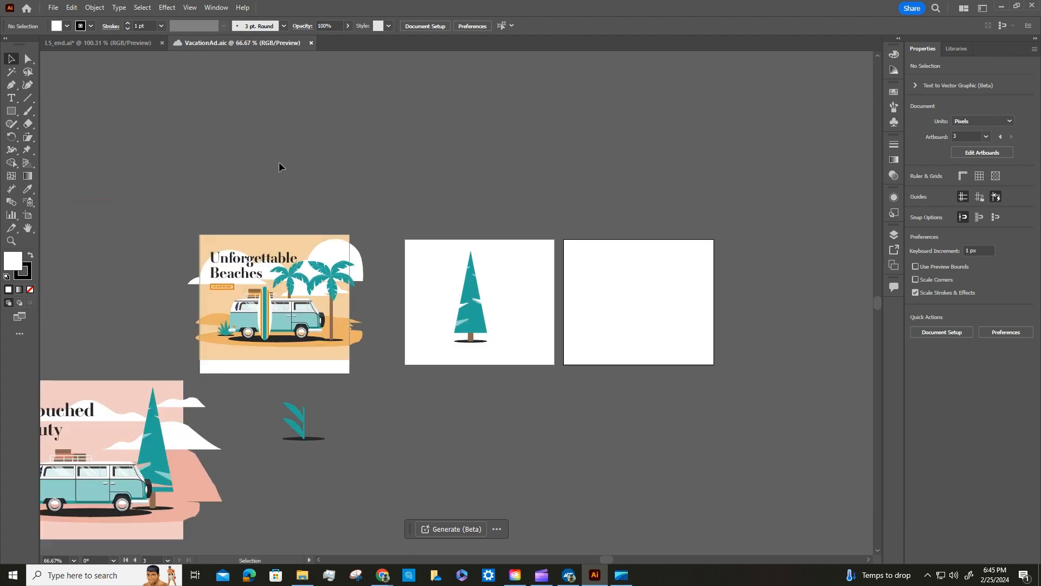
click(28, 216)
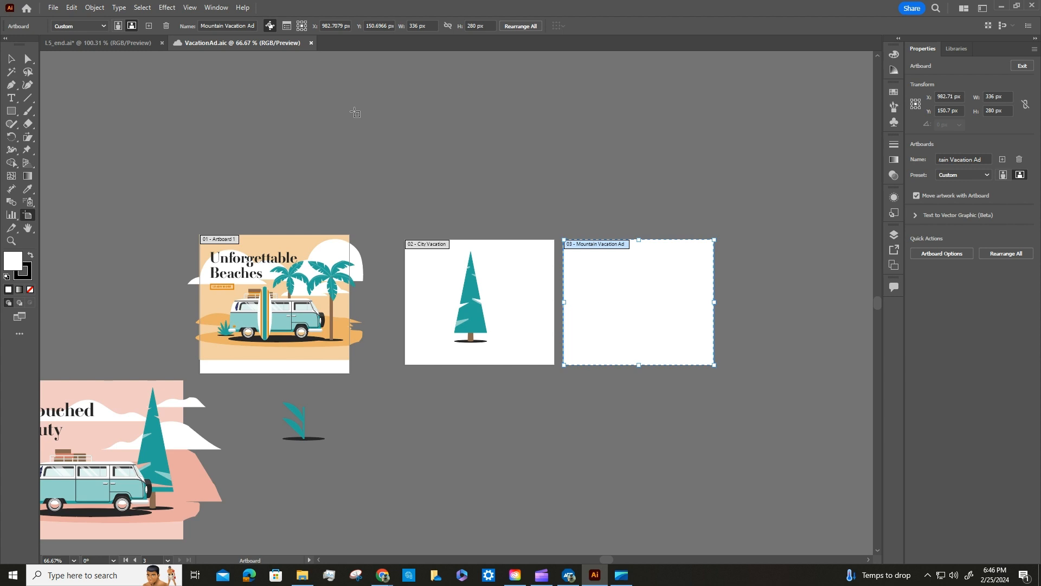
drag(309, 128, 552, 142)
drag(236, 222, 423, 357)
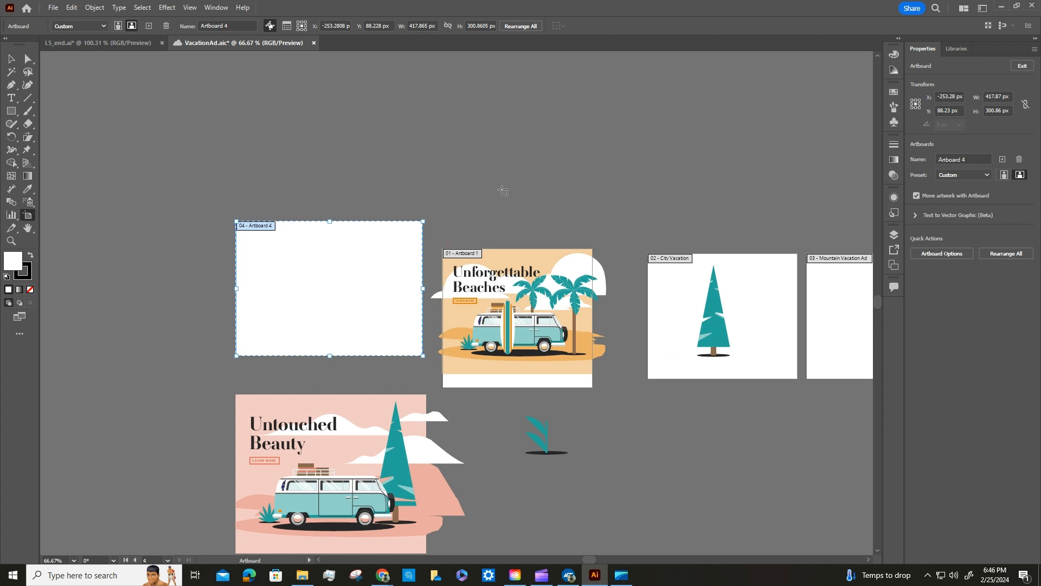
- Shorten the Unforgettable Beaches artboard to about 279 px high by raising its lower edge to the end of the peach background
click(190, 7)
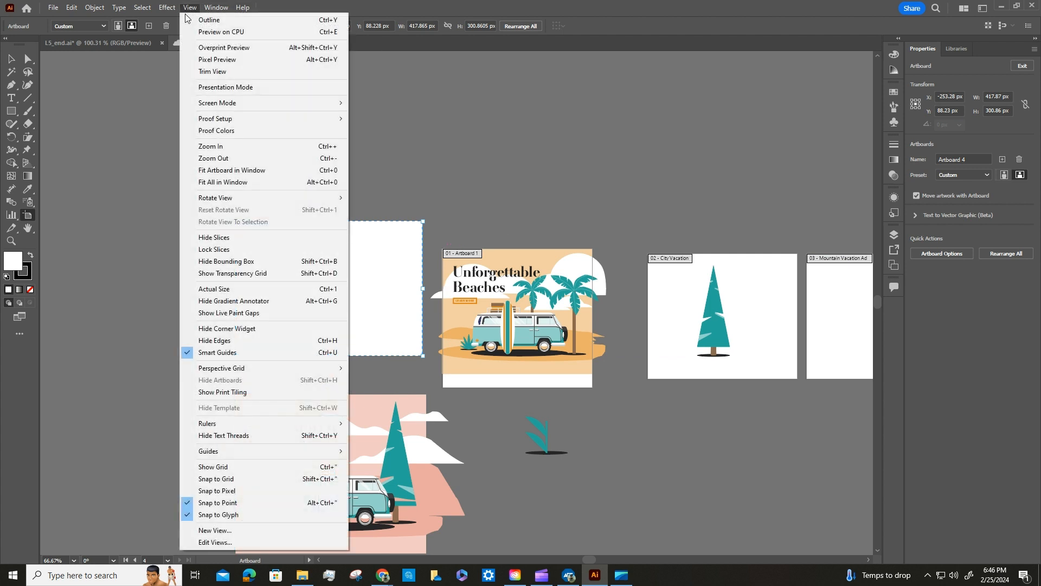
click(239, 171)
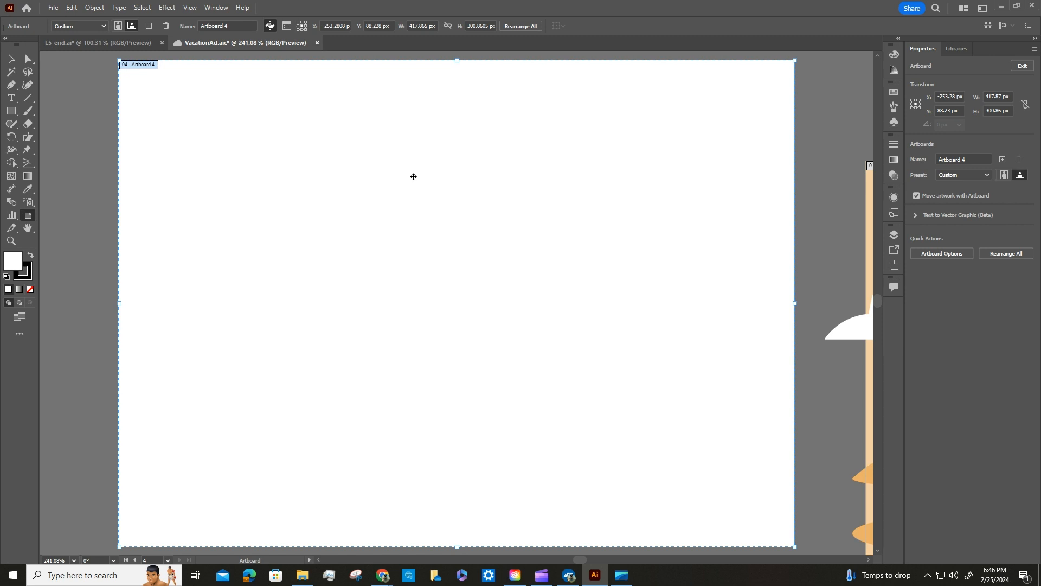
drag(579, 248, 178, 224)
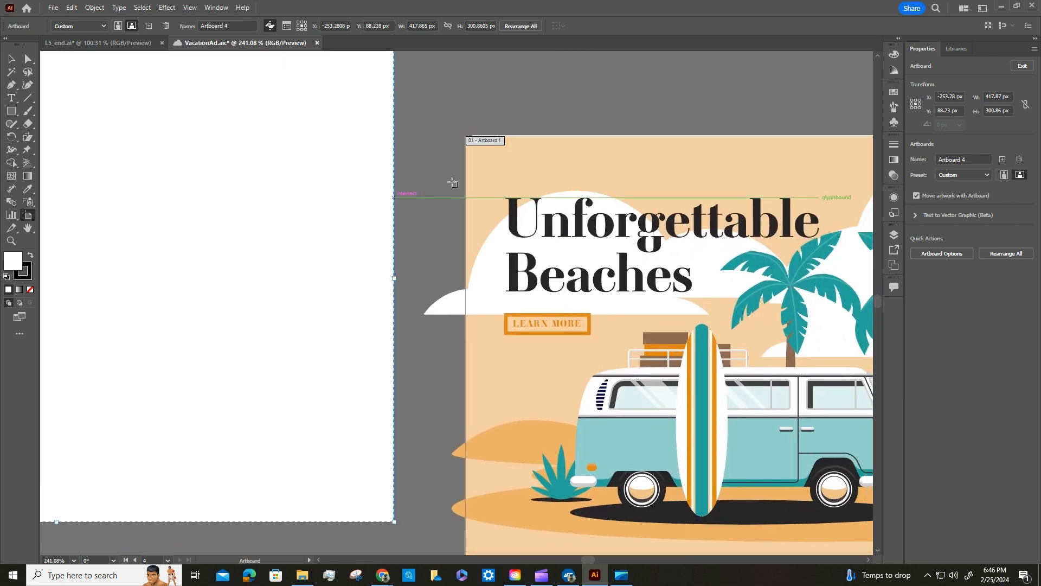
click(575, 154)
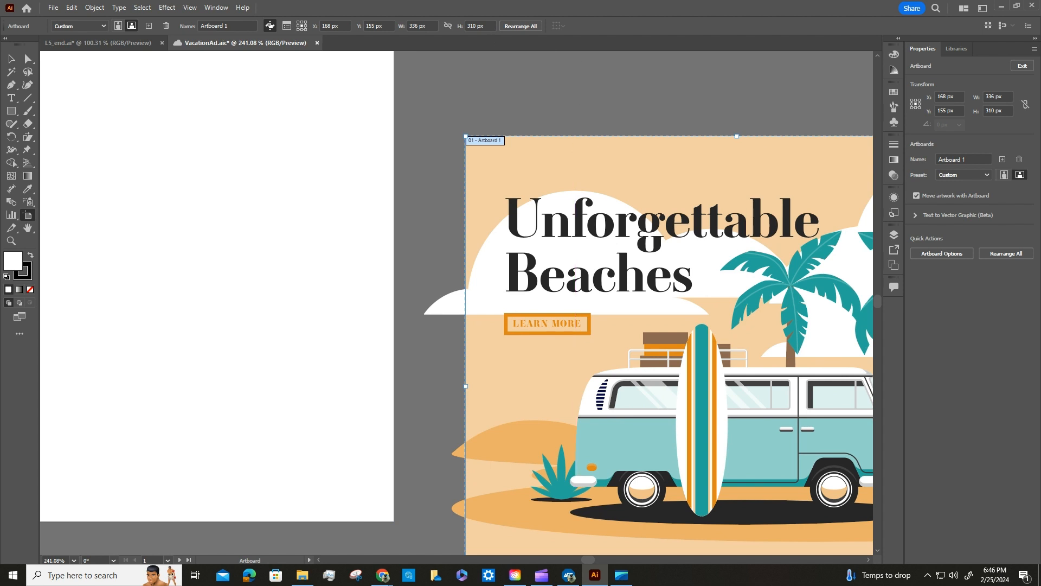
click(190, 8)
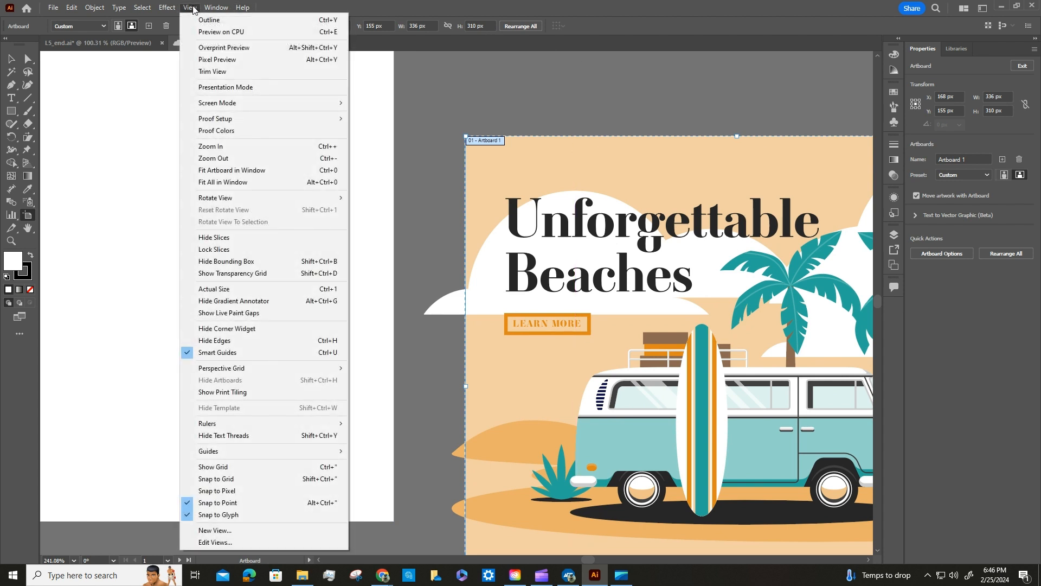
click(242, 182)
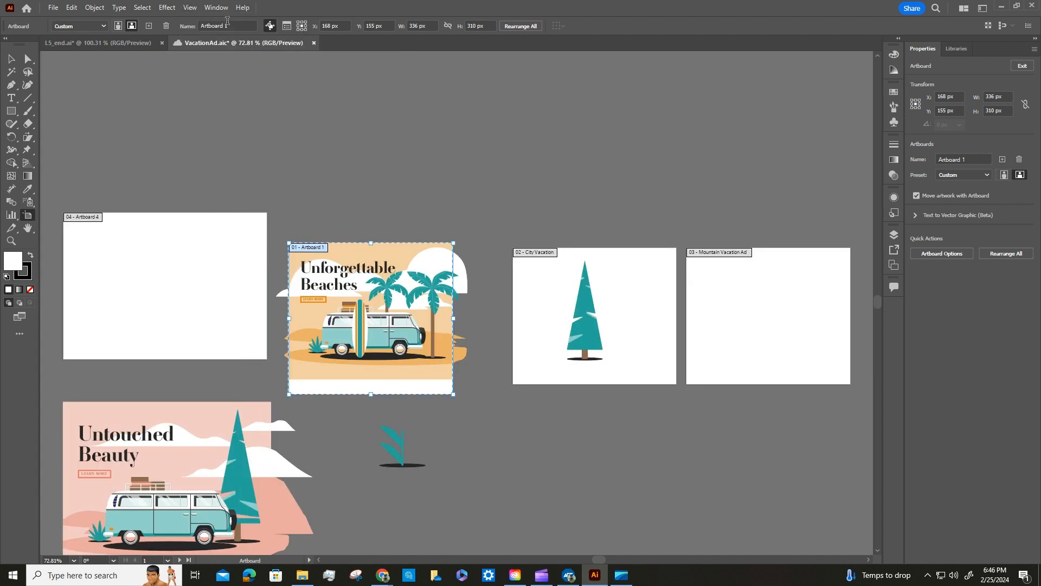
click(190, 7)
click(231, 172)
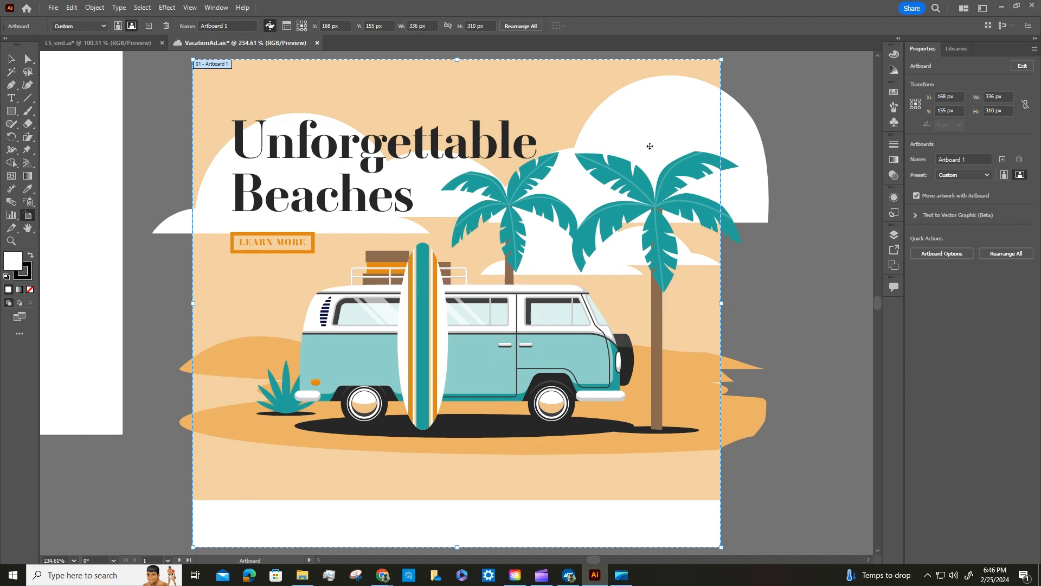
drag(457, 546, 458, 498)
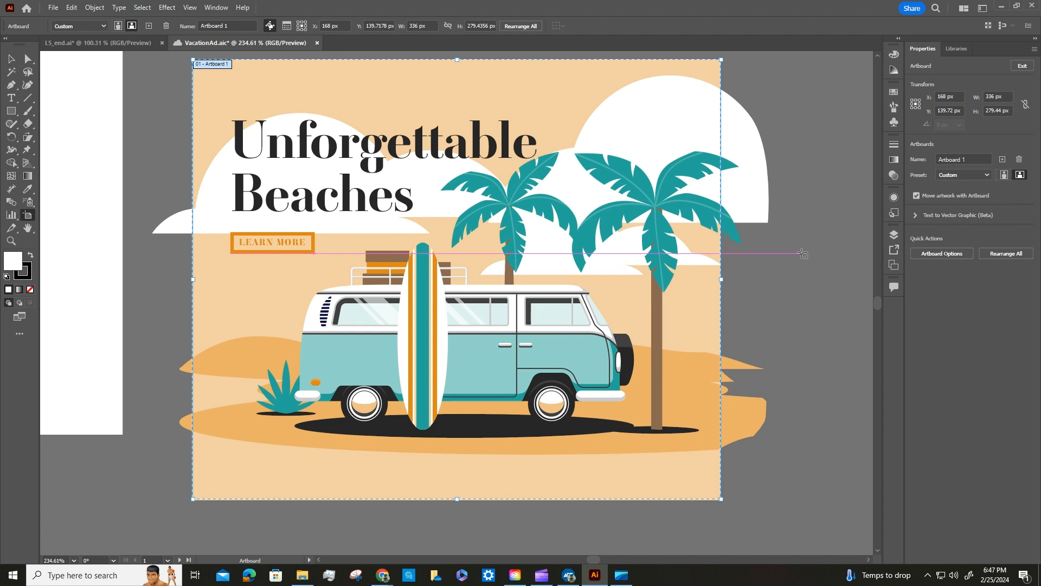
- Delete the City Vacation artboard around the pine tree and exit artboard editing
click(189, 9)
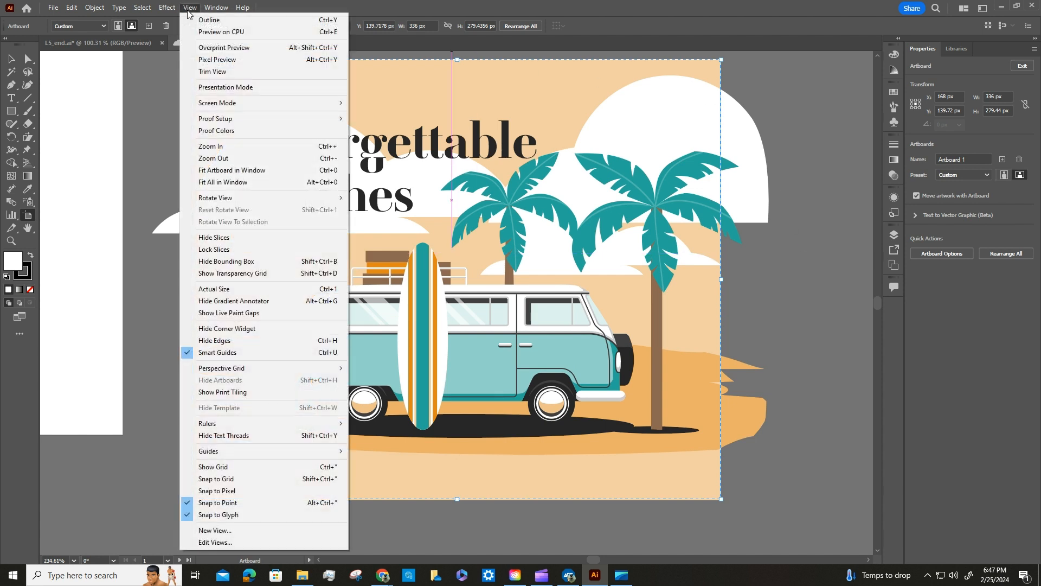
click(240, 182)
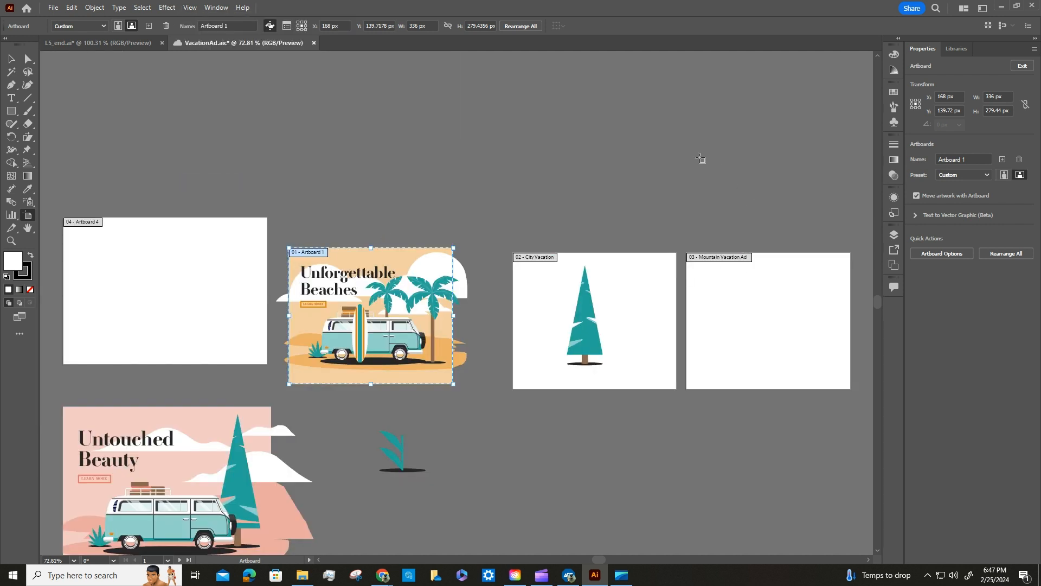
click(639, 284)
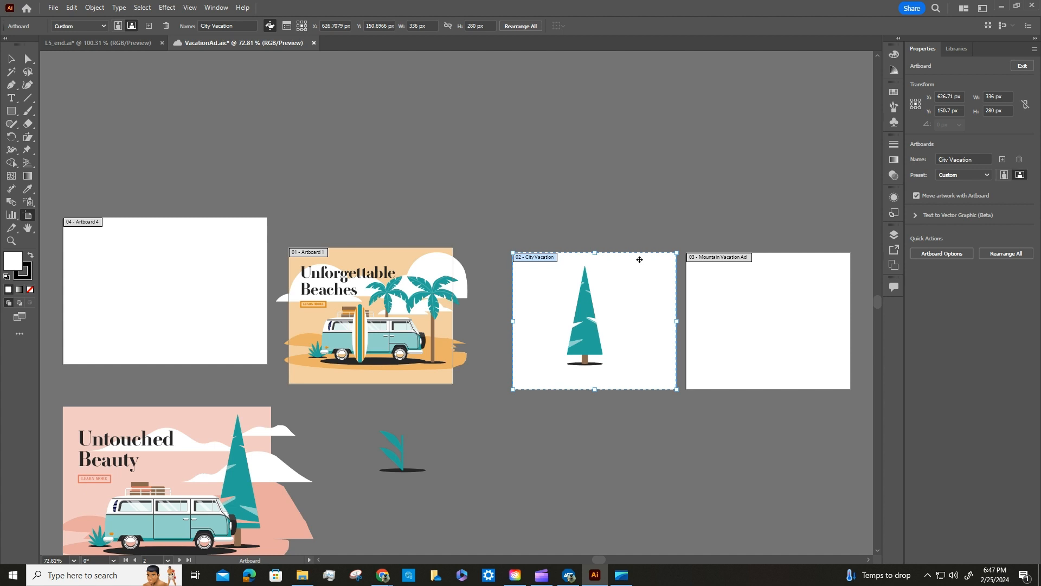
key(Delete)
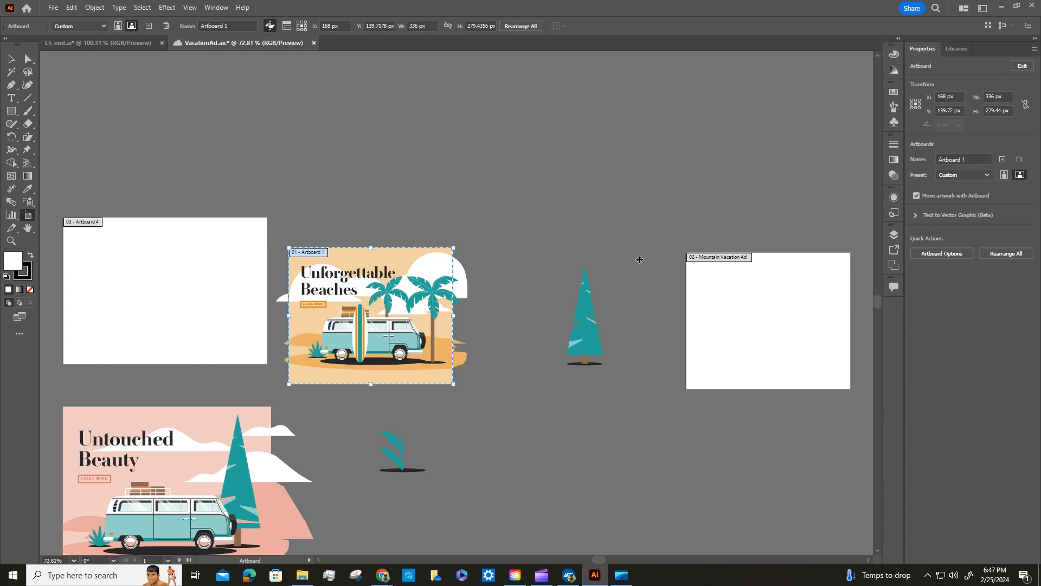
click(10, 59)
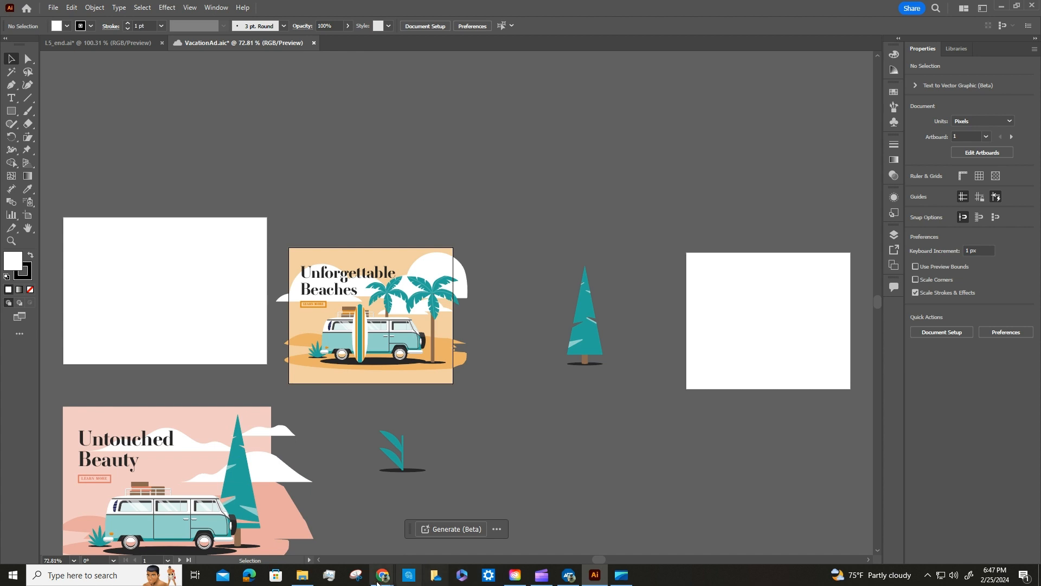
- Switch to the Schoology assignment page and open the Bus.ai file from the Downloads folder in Illustrator
mouse_move(385, 579)
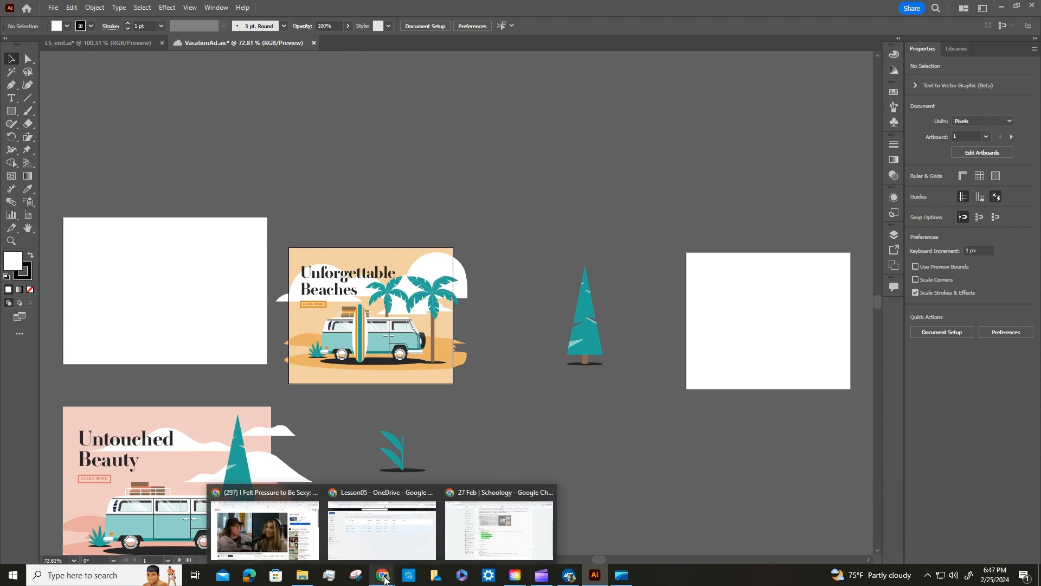
click(497, 529)
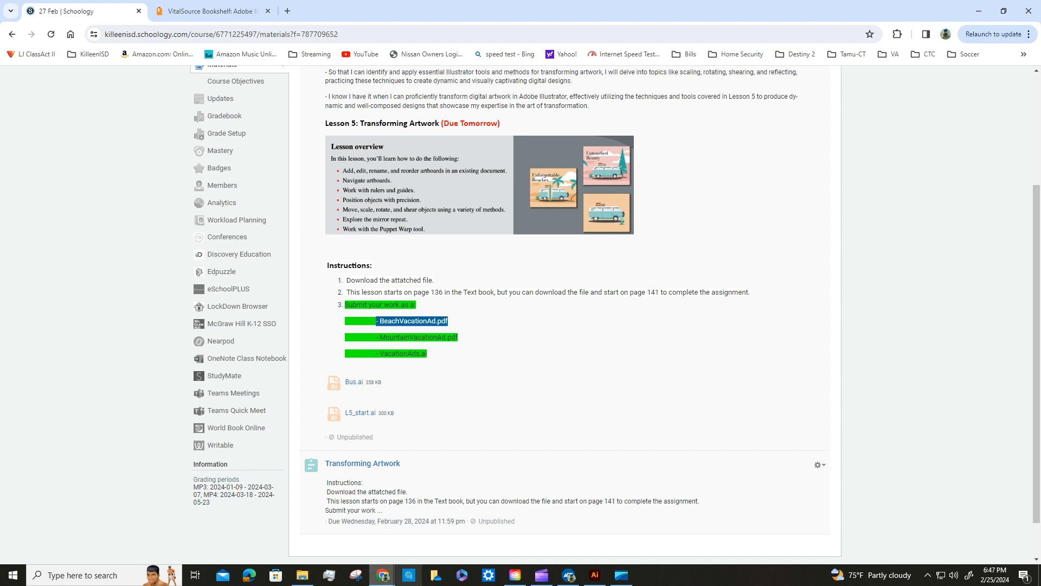
click(302, 575)
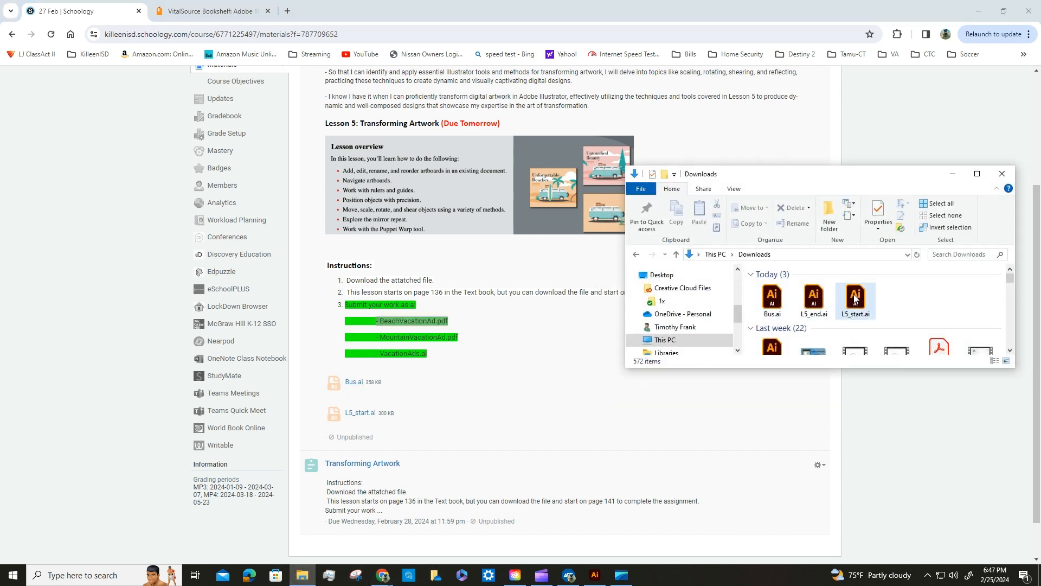
double_click(775, 301)
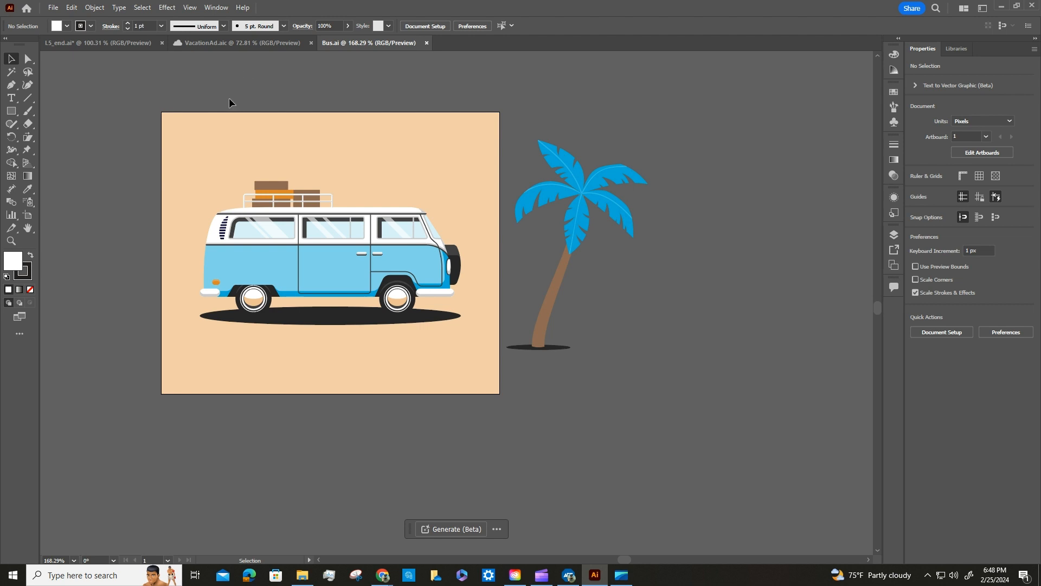
- Copy the Bus artboard with its artwork and close Bus.ai
click(27, 215)
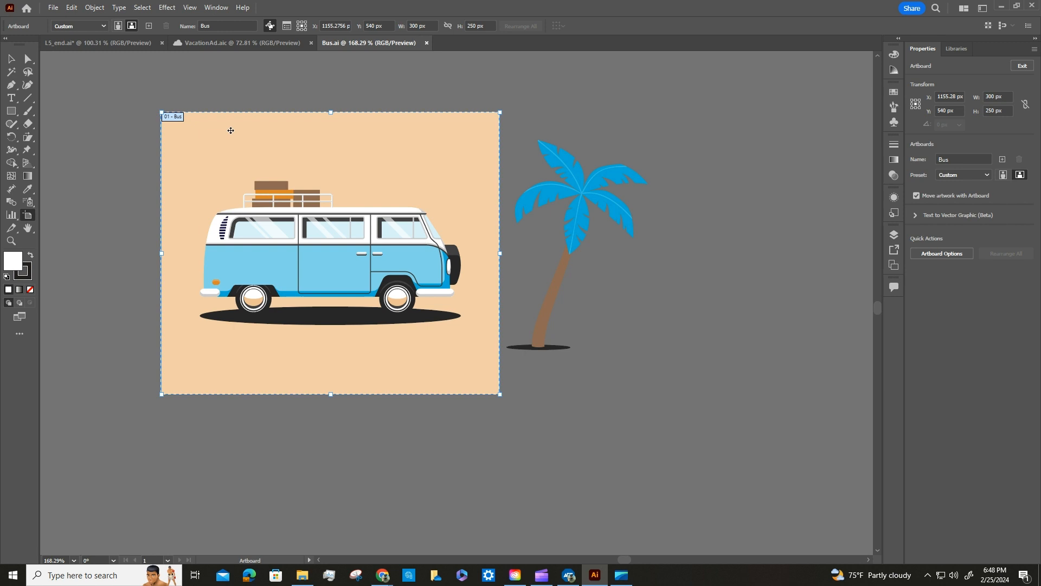
click(71, 8)
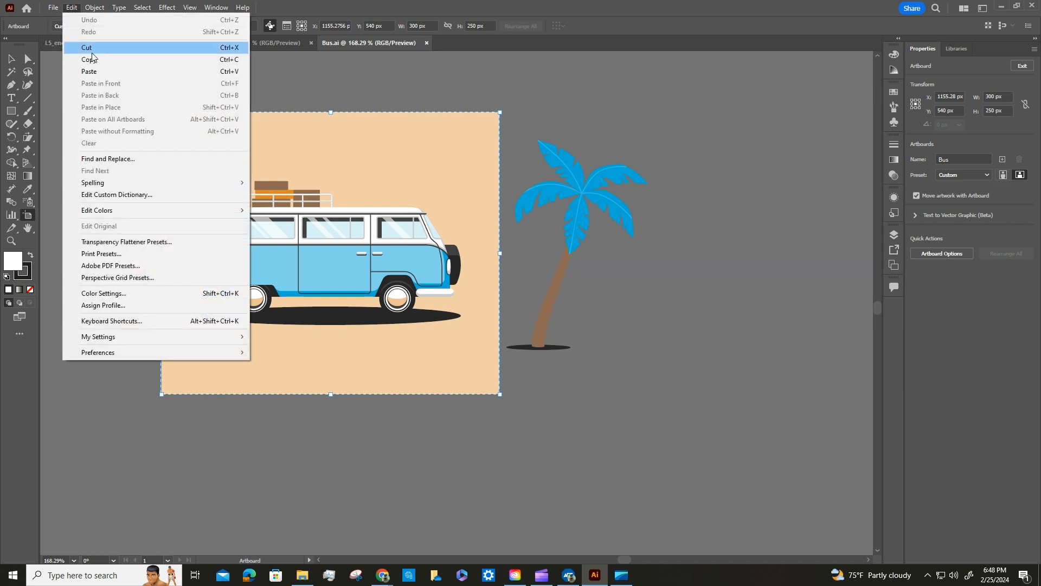
click(90, 59)
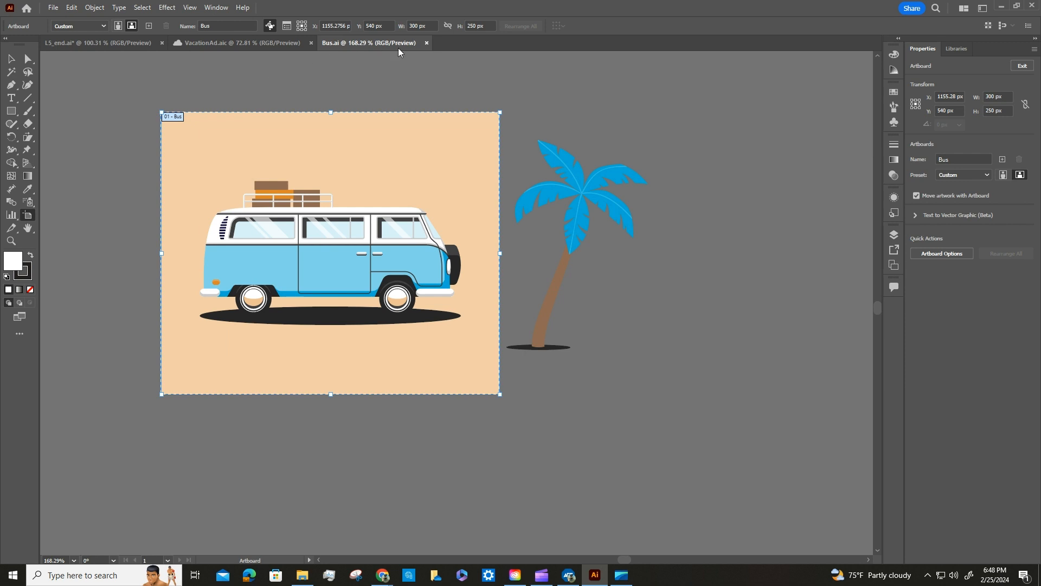
click(426, 43)
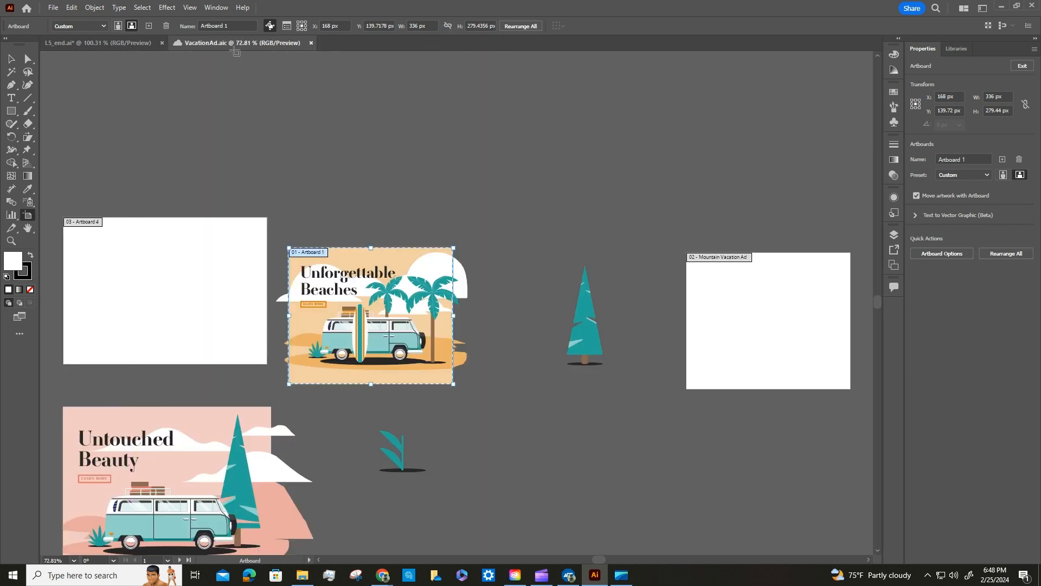
- Paste the copied Bus artboard into VacationAd, merging the conflicting swatches and applying that choice to all
click(72, 8)
click(92, 73)
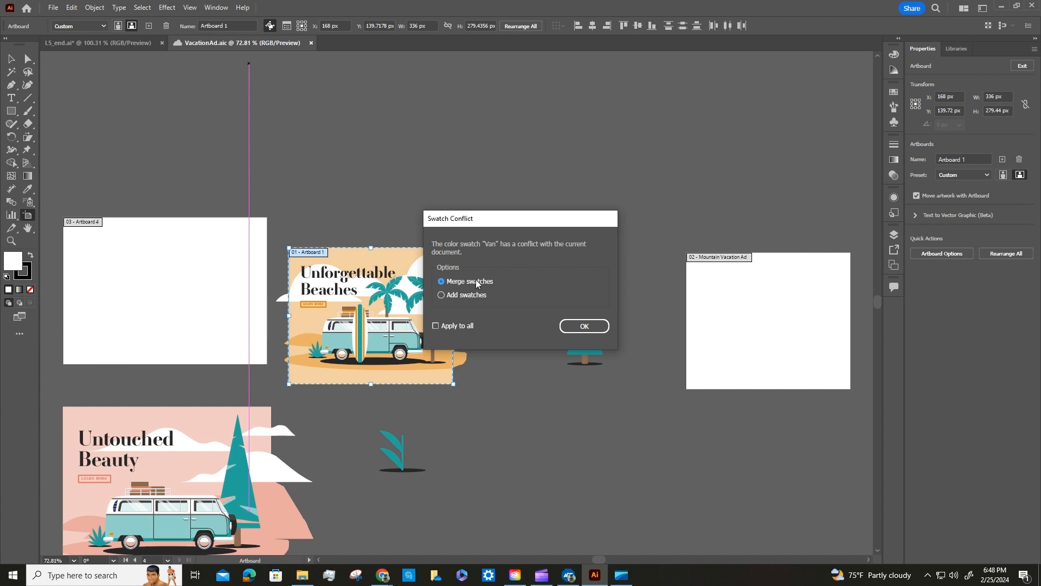
click(437, 326)
click(578, 327)
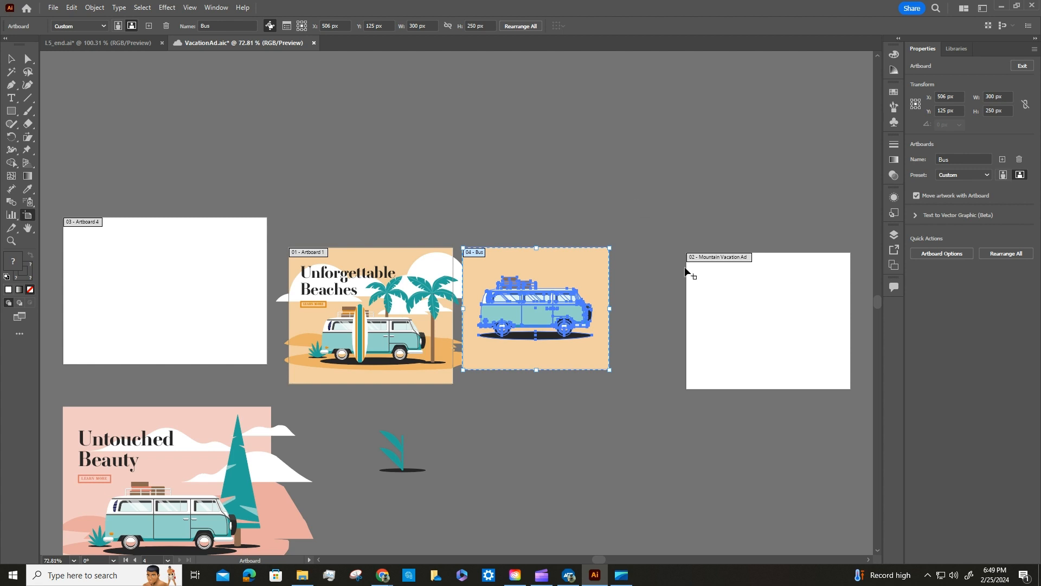
- Align the top edges of the Bus, Mountain Vacation Ad and Artboard 4 artboards, then include the Unforgettable Beaches artboard and align again
shift+click(725, 278)
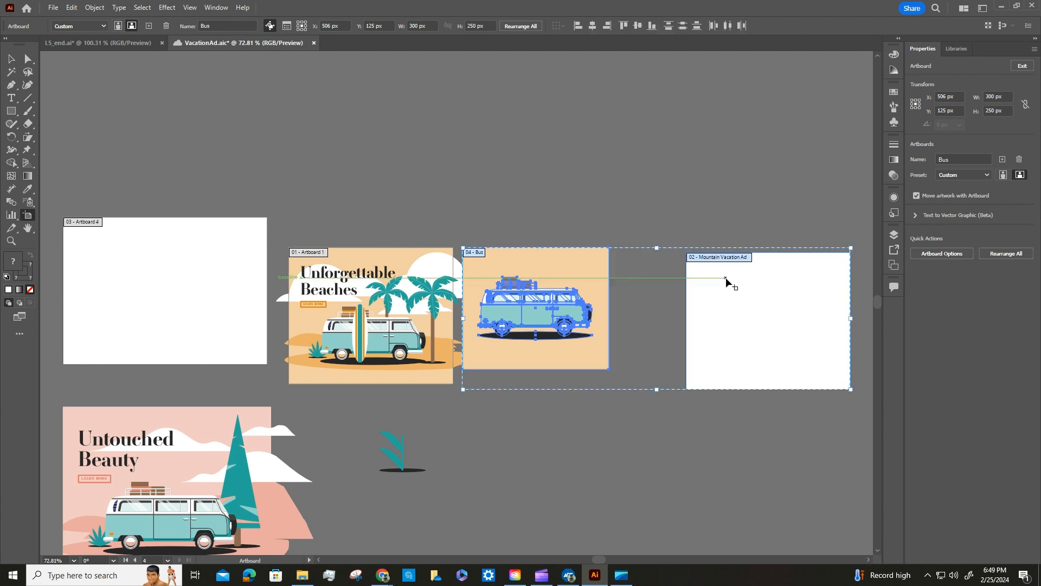
shift+click(215, 276)
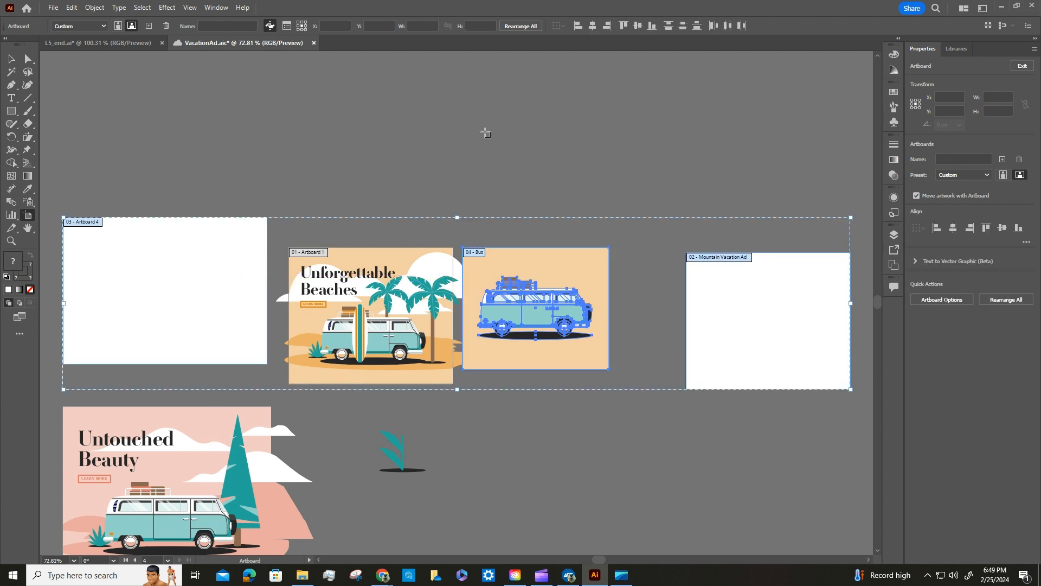
click(986, 228)
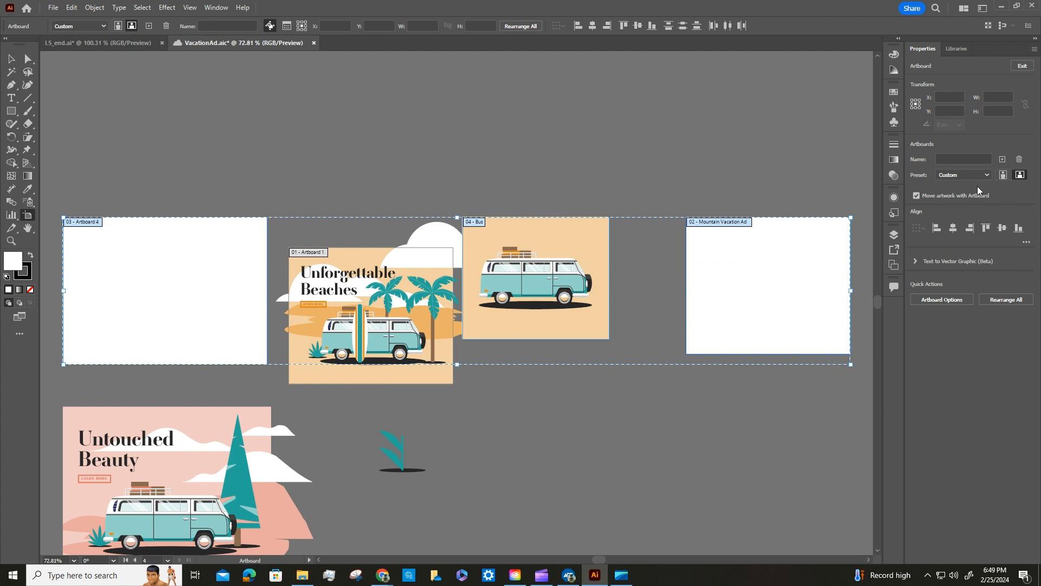
shift+click(363, 251)
key(ctrl+s)
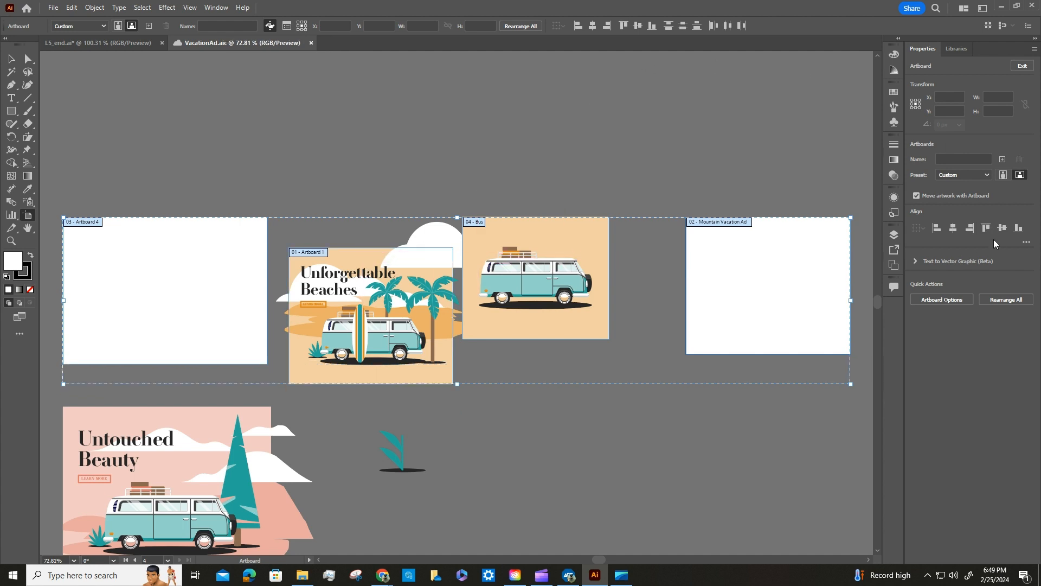
click(984, 229)
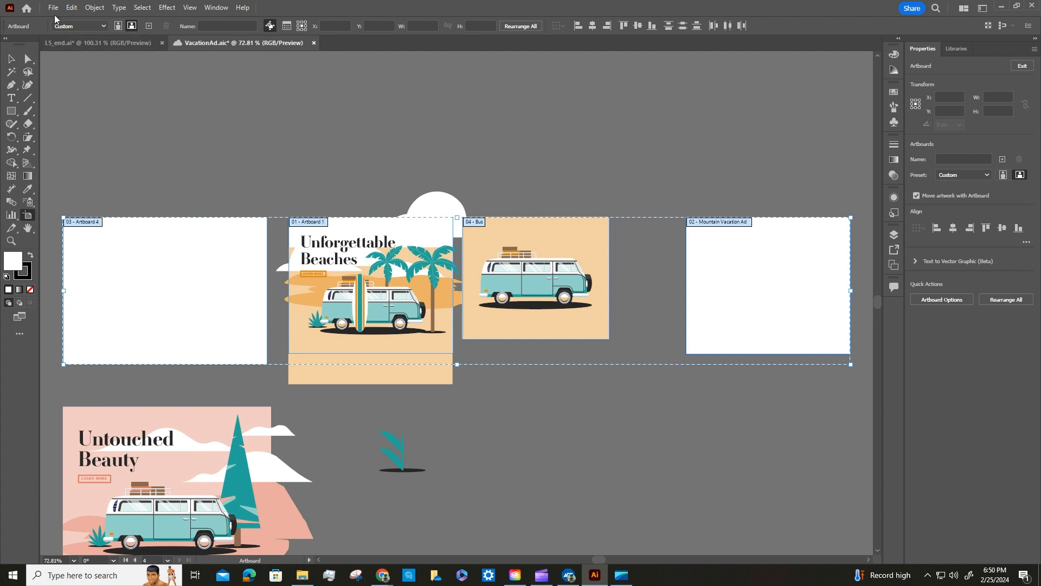
- Undo both top alignments of the artboards
click(73, 8)
mouse_move(85, 7)
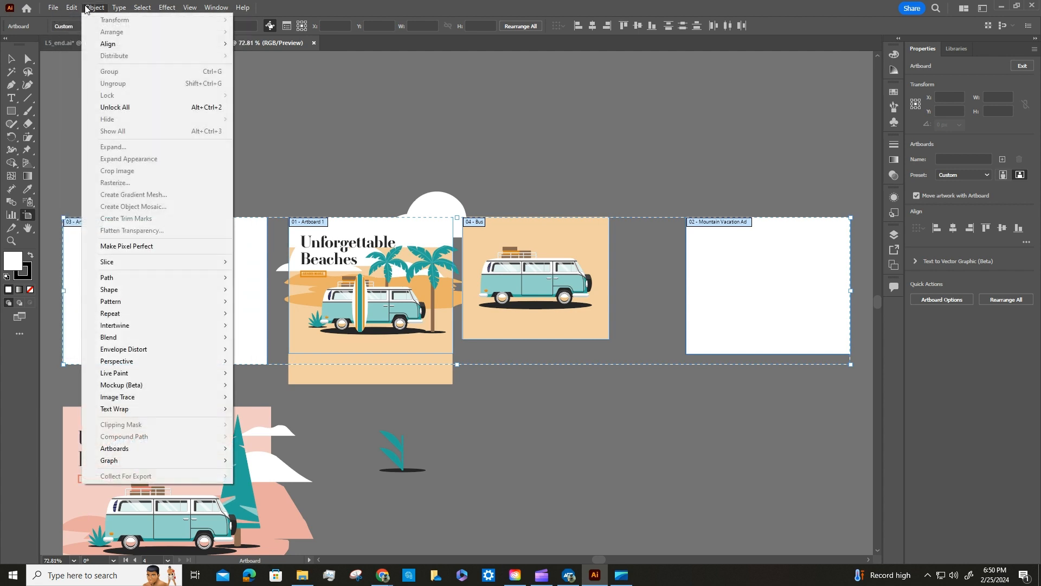
mouse_move(127, 8)
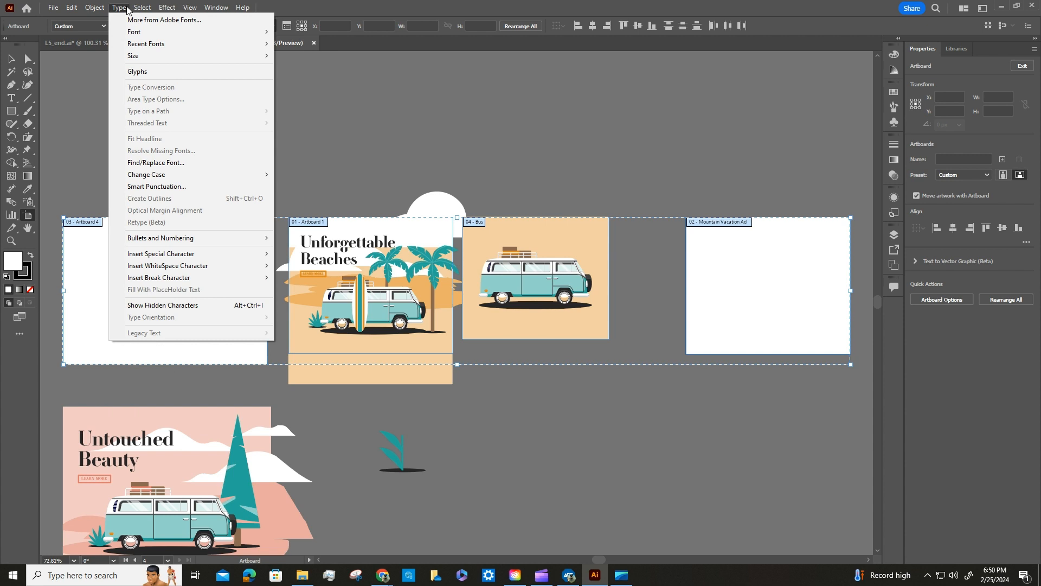
click(94, 20)
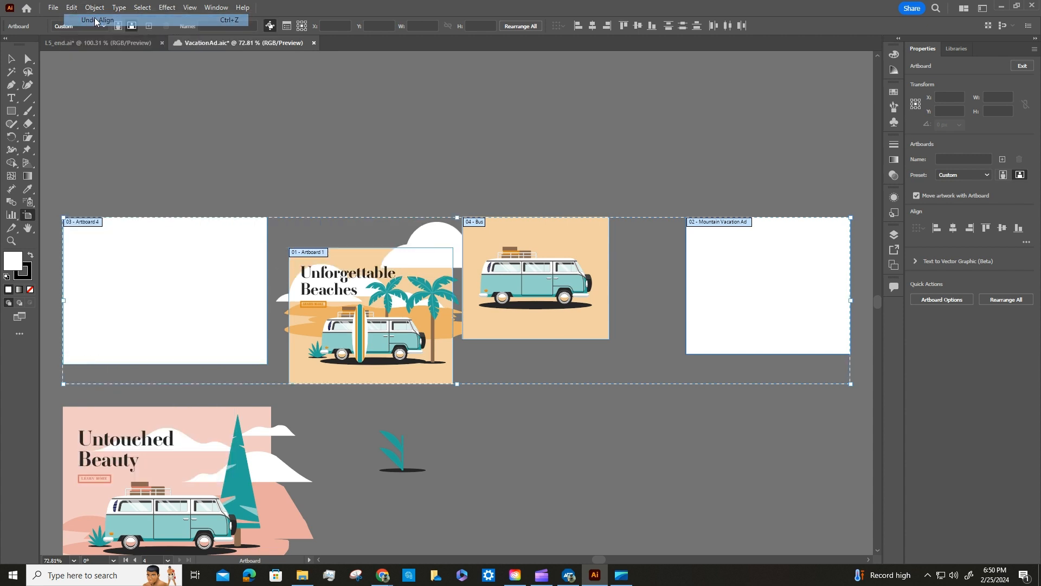
click(71, 7)
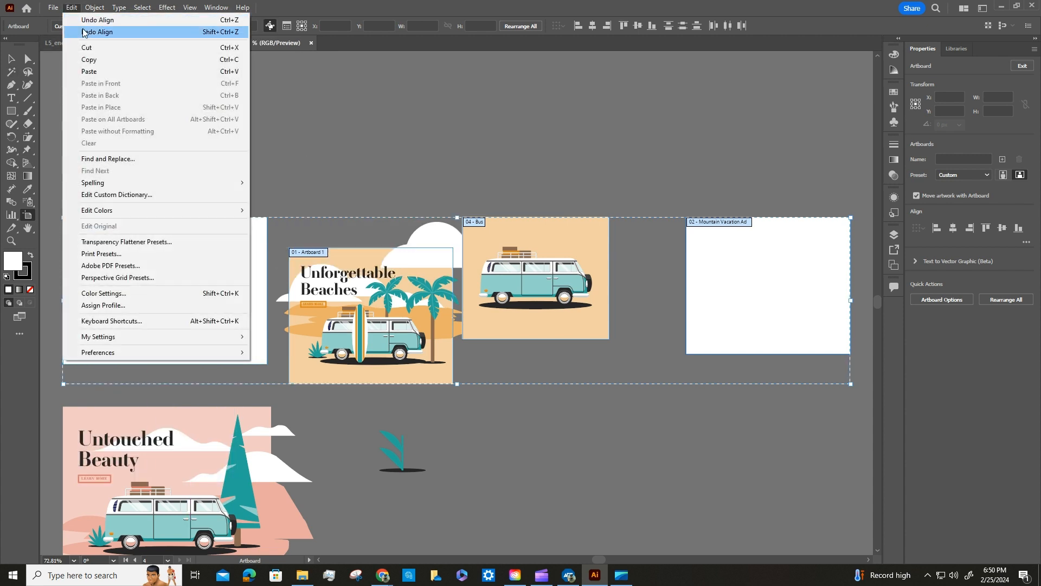
click(100, 20)
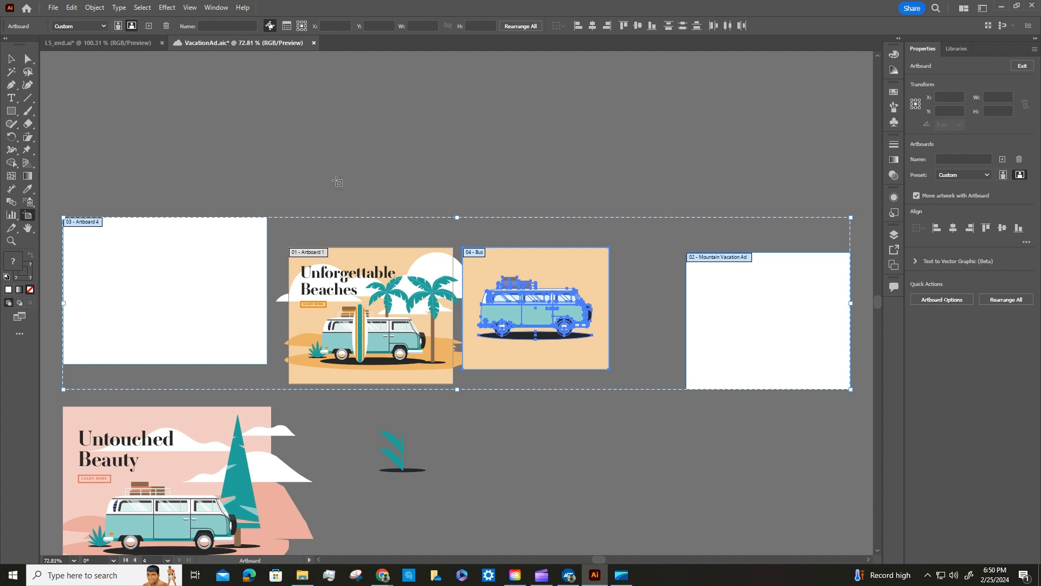
- Add the Unforgettable Beaches artboard to the selection, unlock all artwork and align the top edges of all four artboards
shift+click(376, 253)
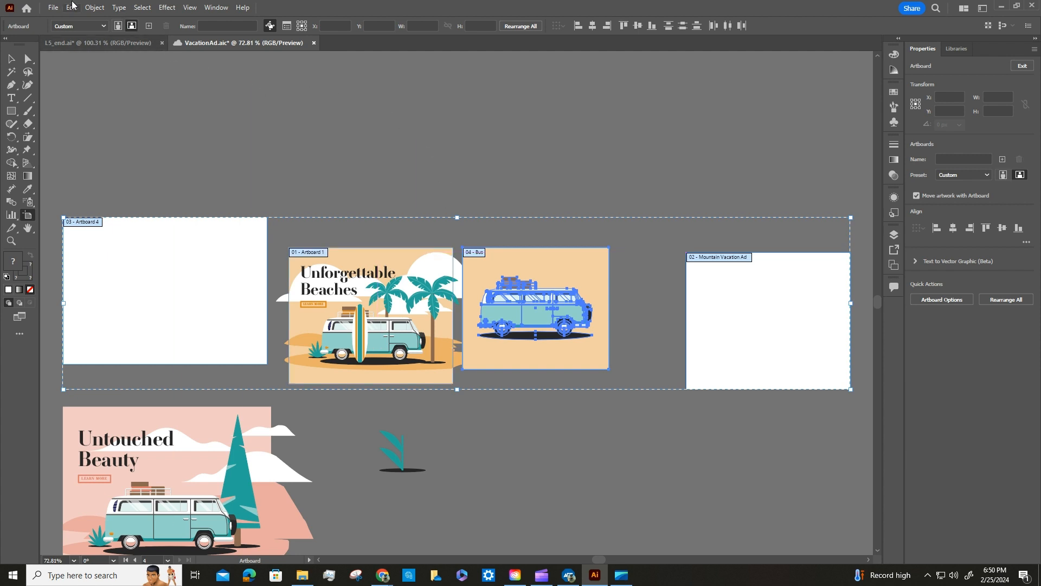
click(99, 8)
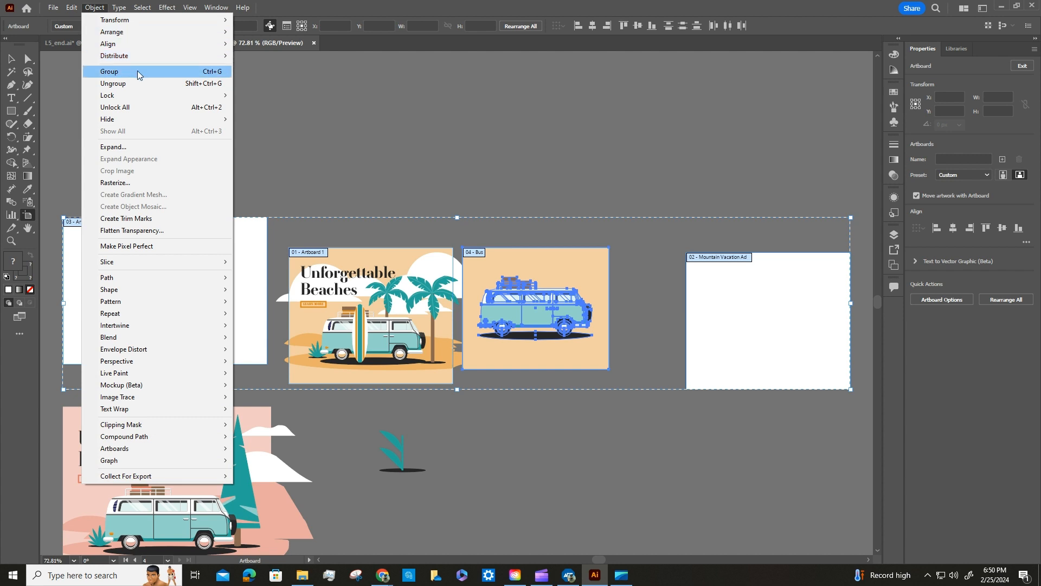
click(135, 107)
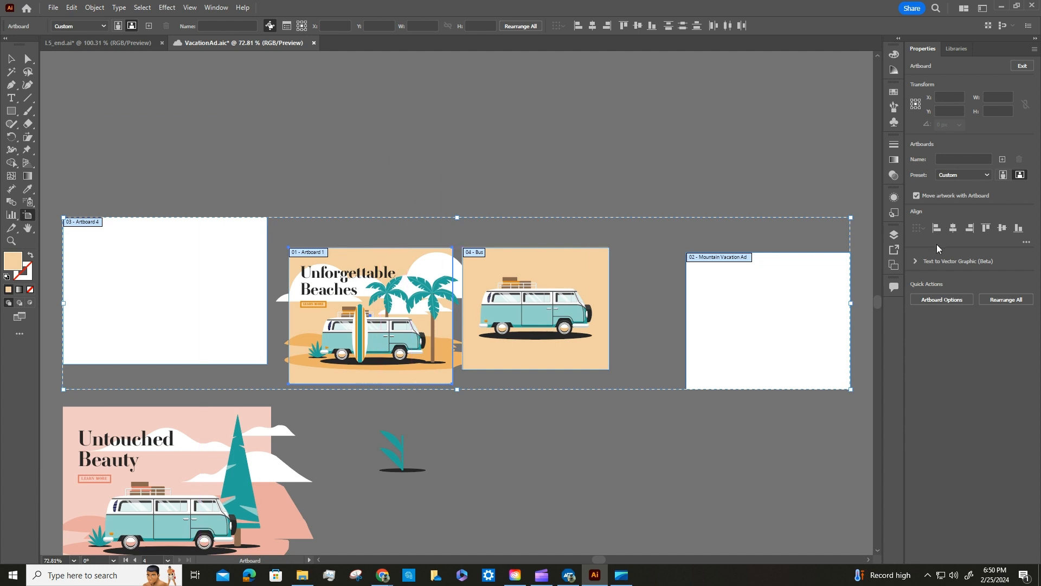
click(986, 228)
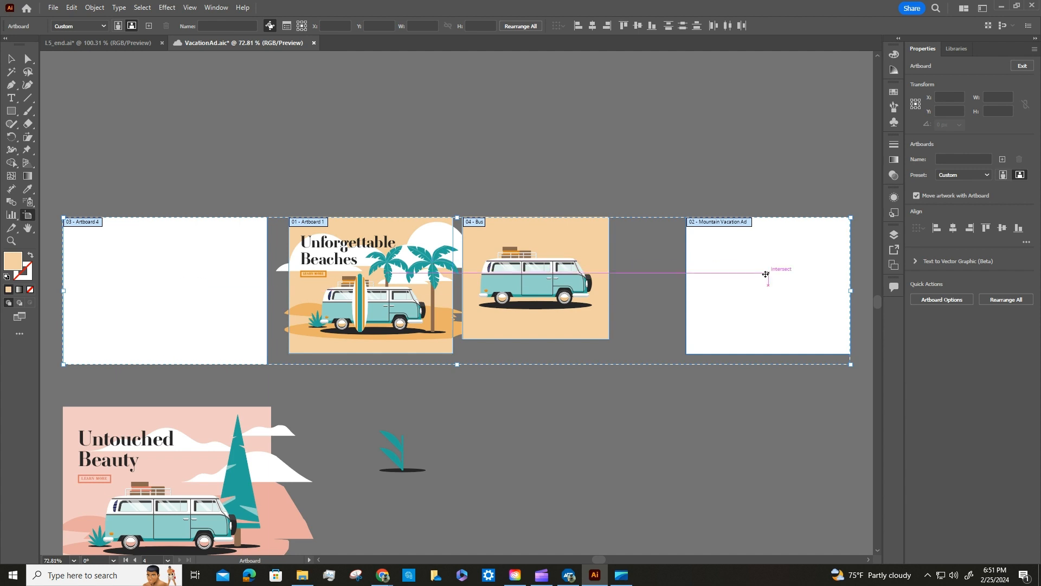
- Rearrange all artboards in a single left-to-right row with 40 px spacing, moving the artwork with them
click(1006, 299)
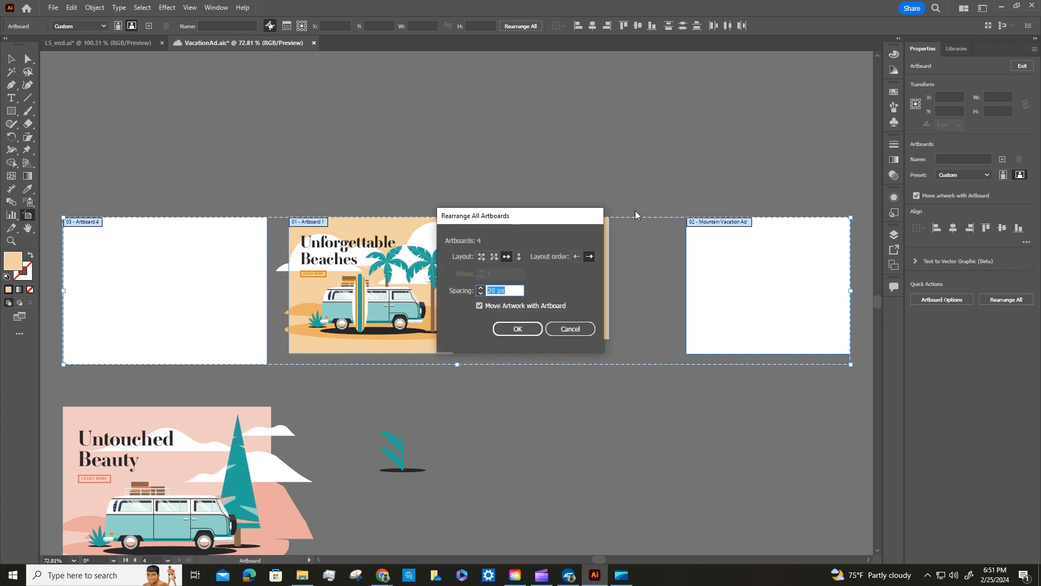
drag(513, 218, 688, 79)
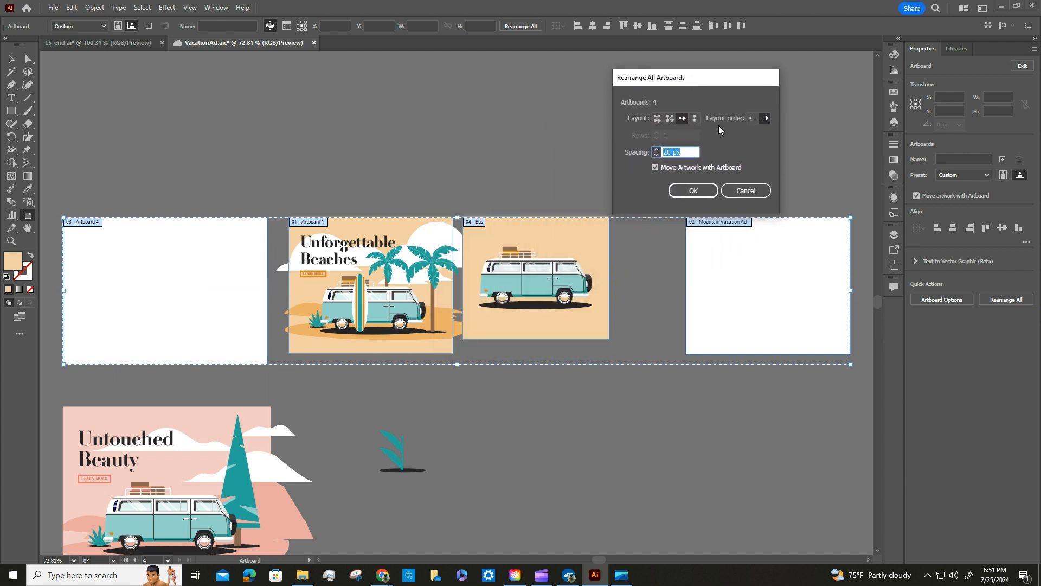
click(657, 120)
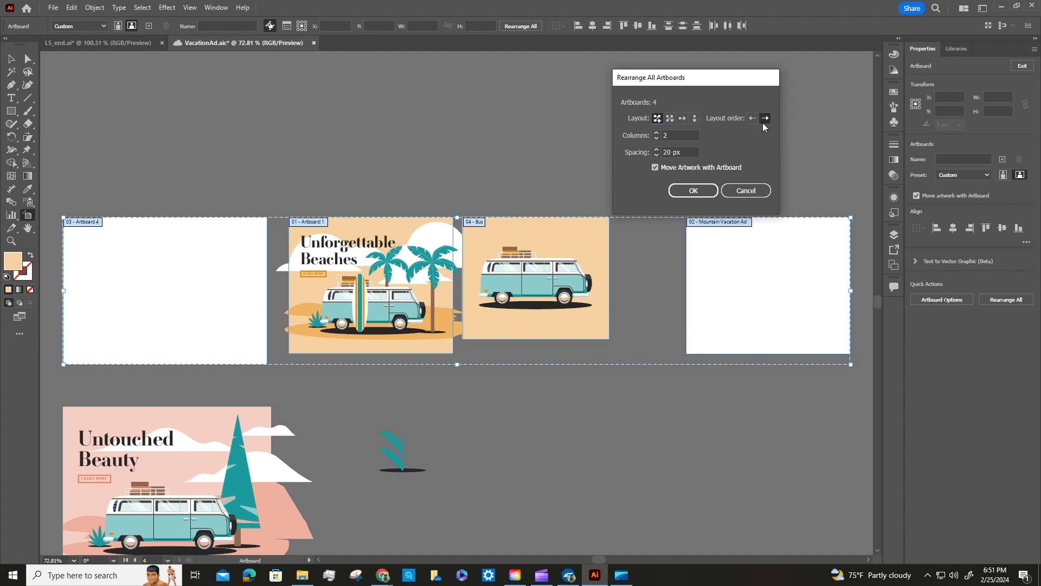
click(682, 118)
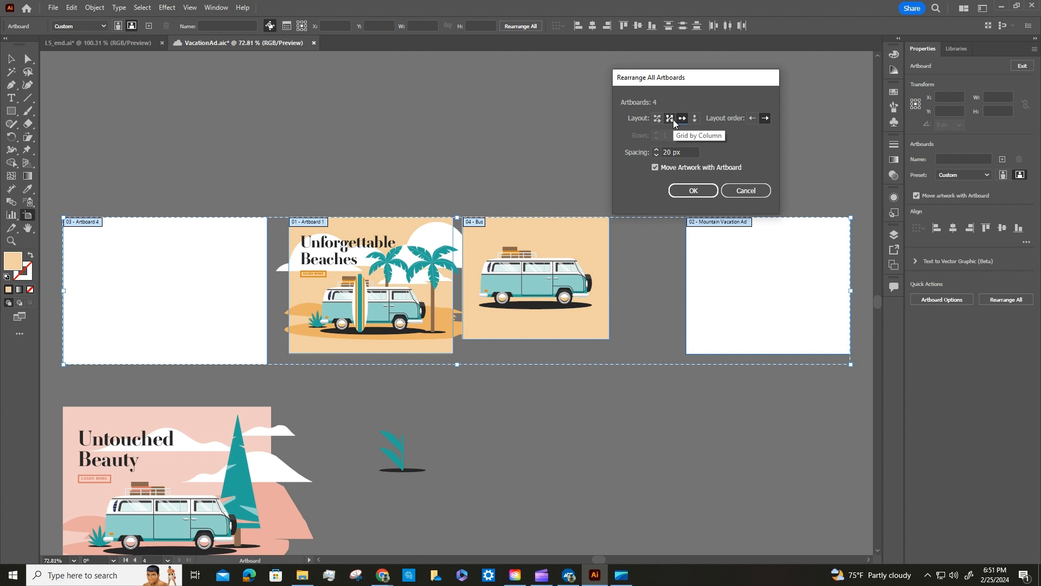
double_click(667, 152)
text(40)
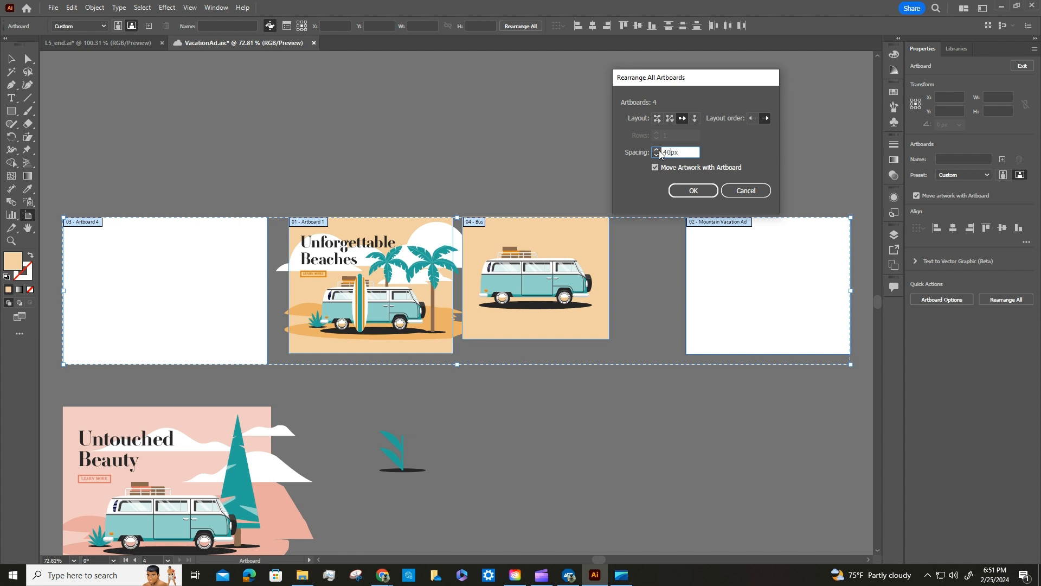
key(Return)
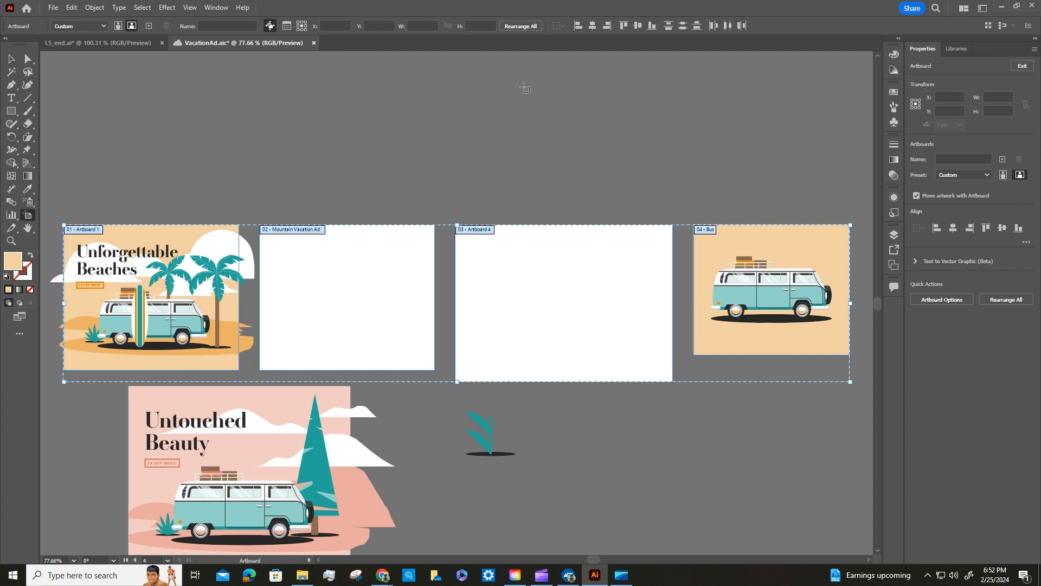
- Display the document's artboard list and look over the Artboard Options for the four selected artboards
click(895, 266)
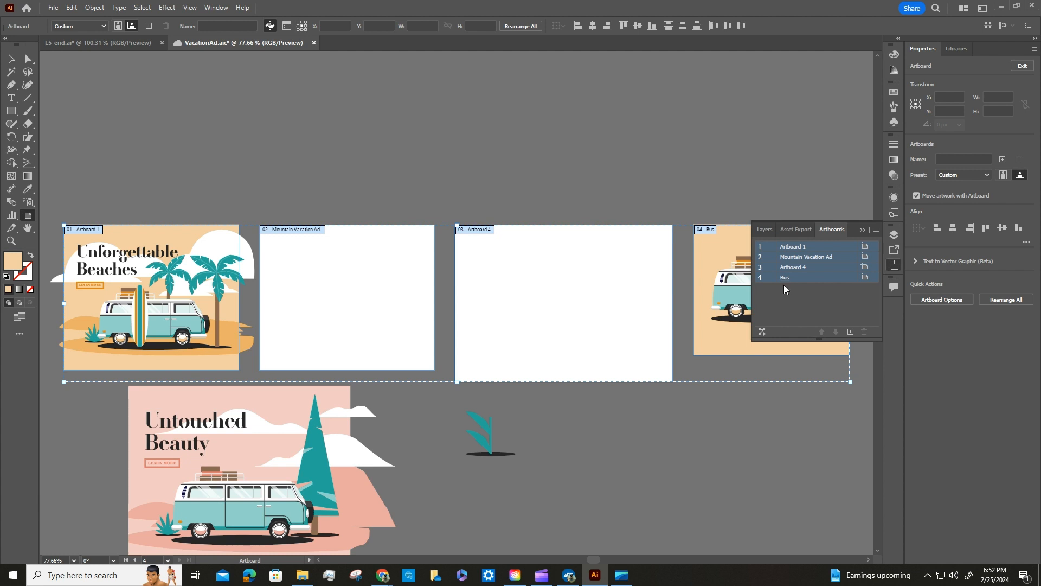
click(943, 300)
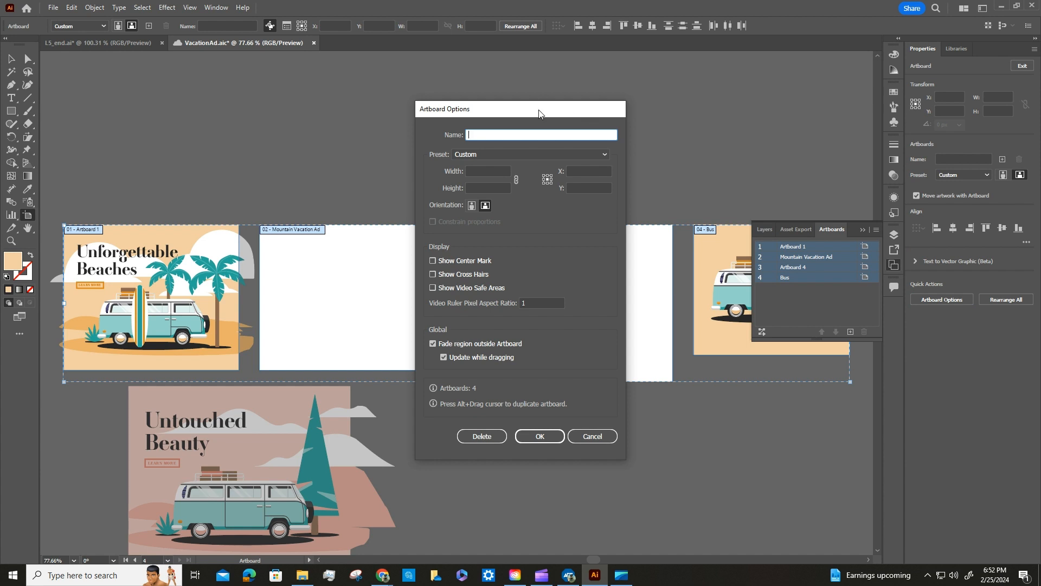
drag(539, 114, 819, 71)
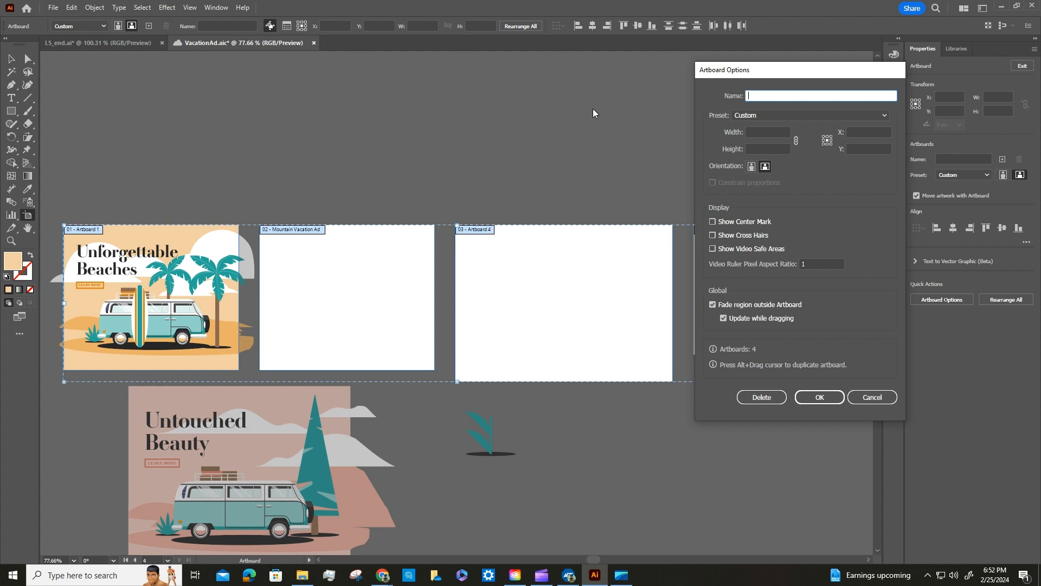
click(873, 397)
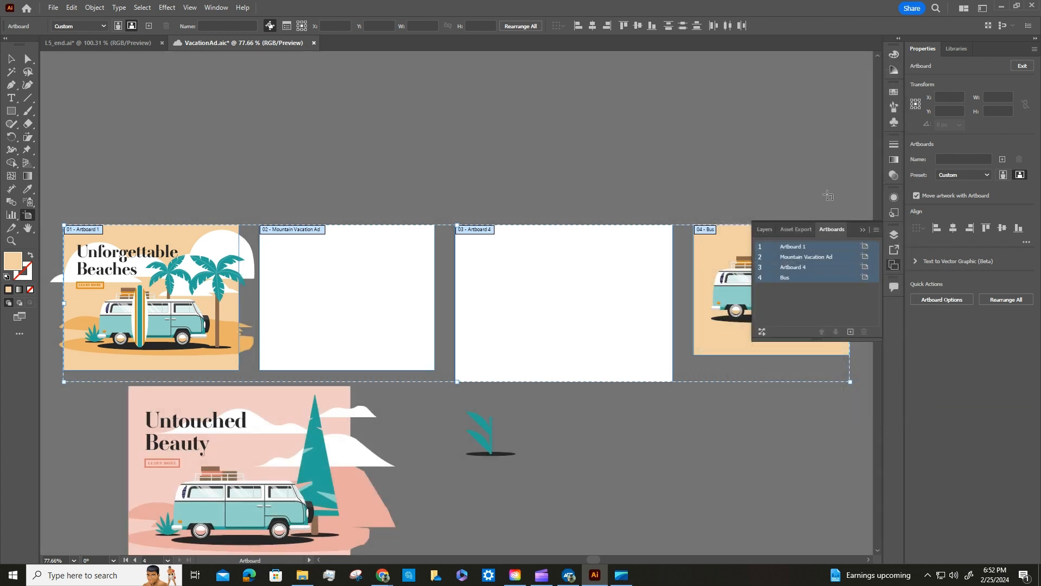
- Rename the Unforgettable Beaches artboard as Beach Vacation Ad and save the document
click(458, 114)
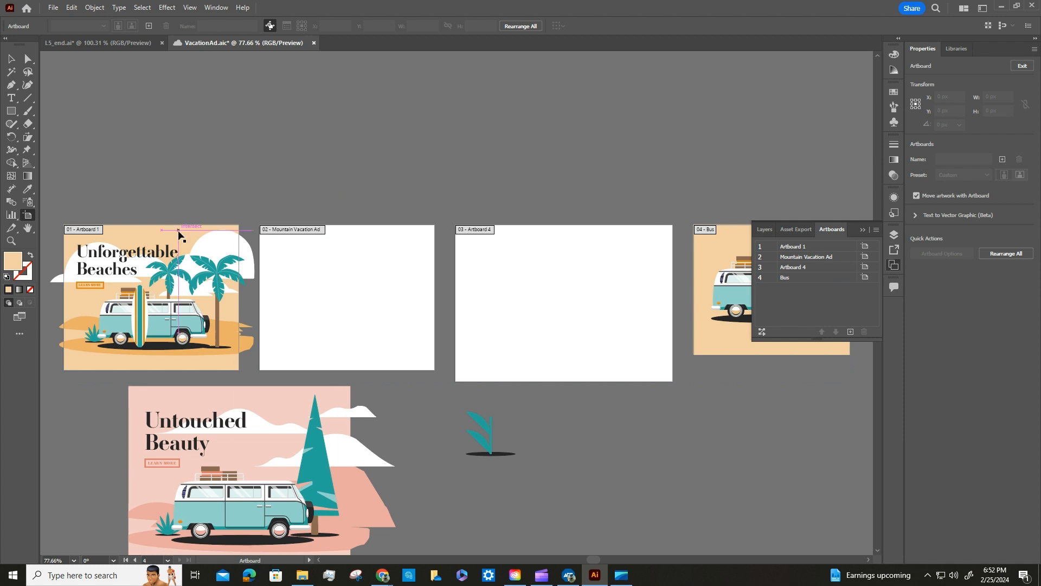
click(123, 253)
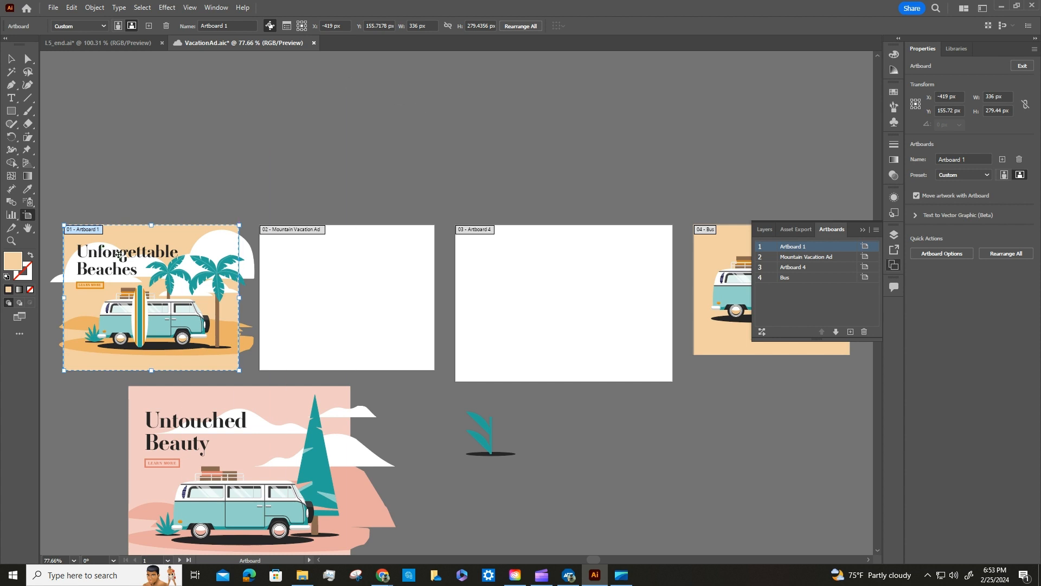
click(936, 255)
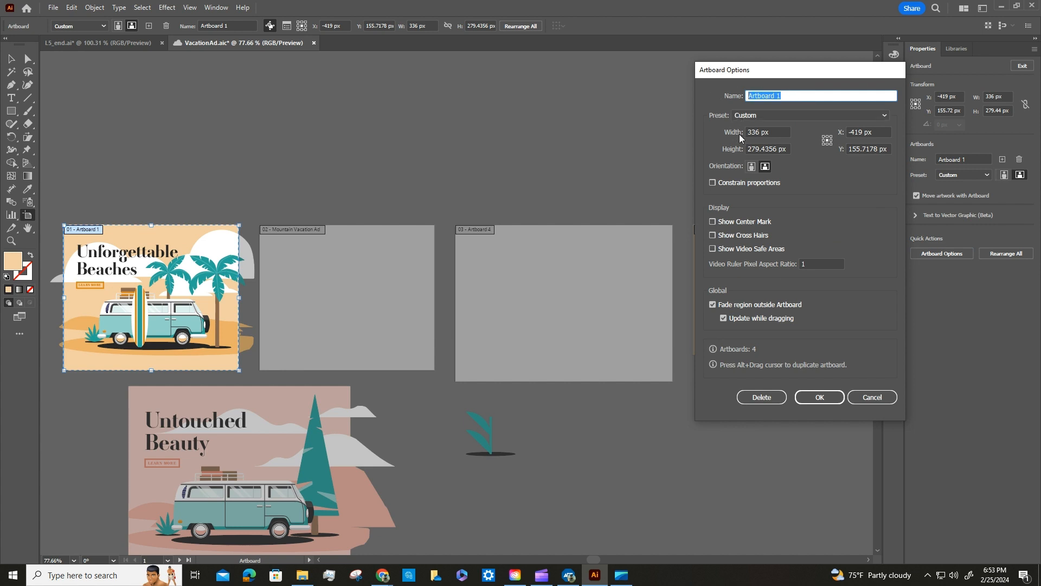
text(Beach Vacation)
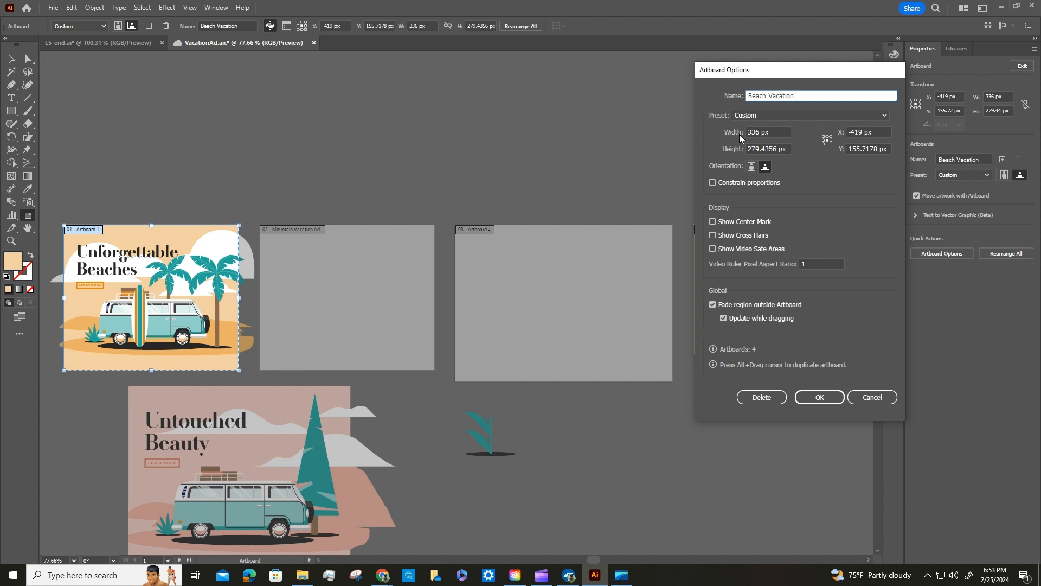
text( Ad)
click(832, 397)
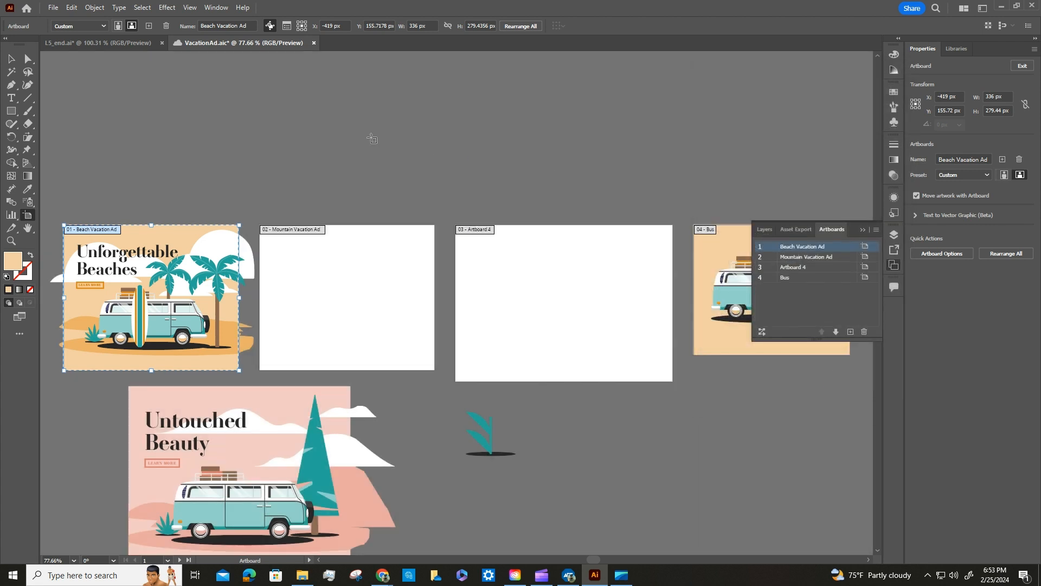
click(962, 158)
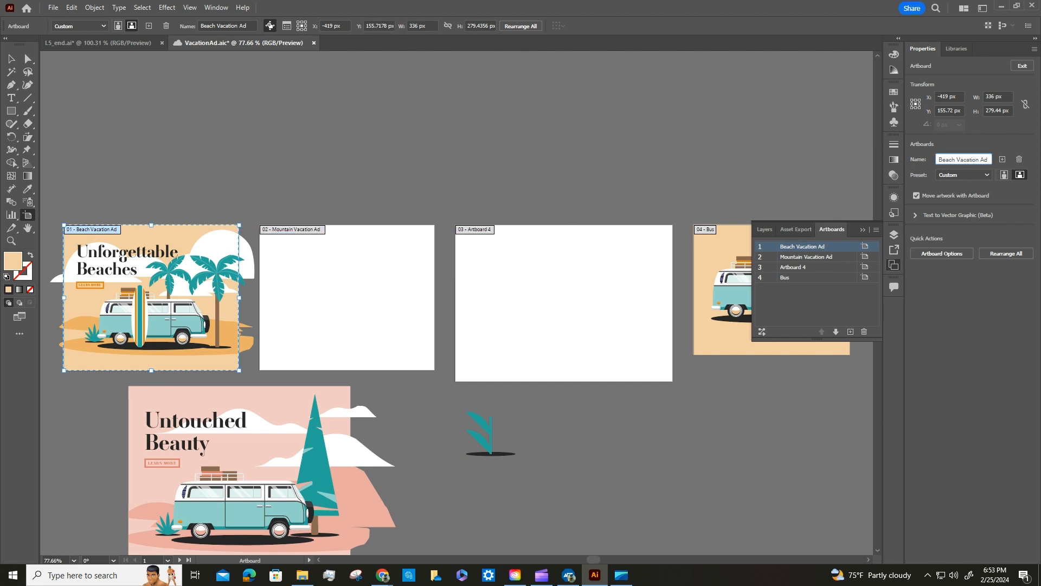
click(52, 7)
click(69, 107)
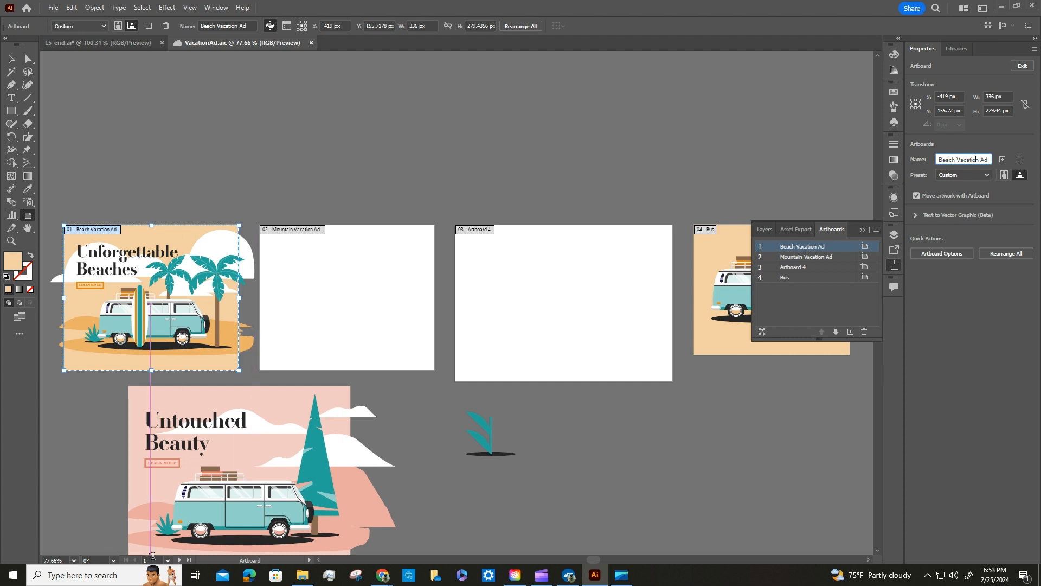
- Step through the Mountain Vacation Ad, Artboard 4 and Bus artboards in turn, and fit all artboards in the window
click(181, 560)
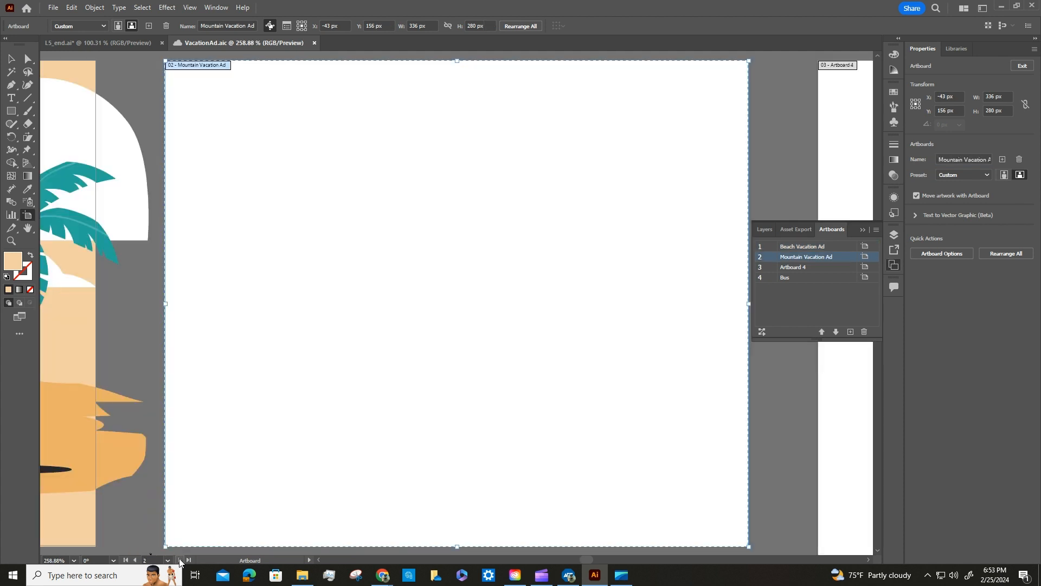
click(181, 560)
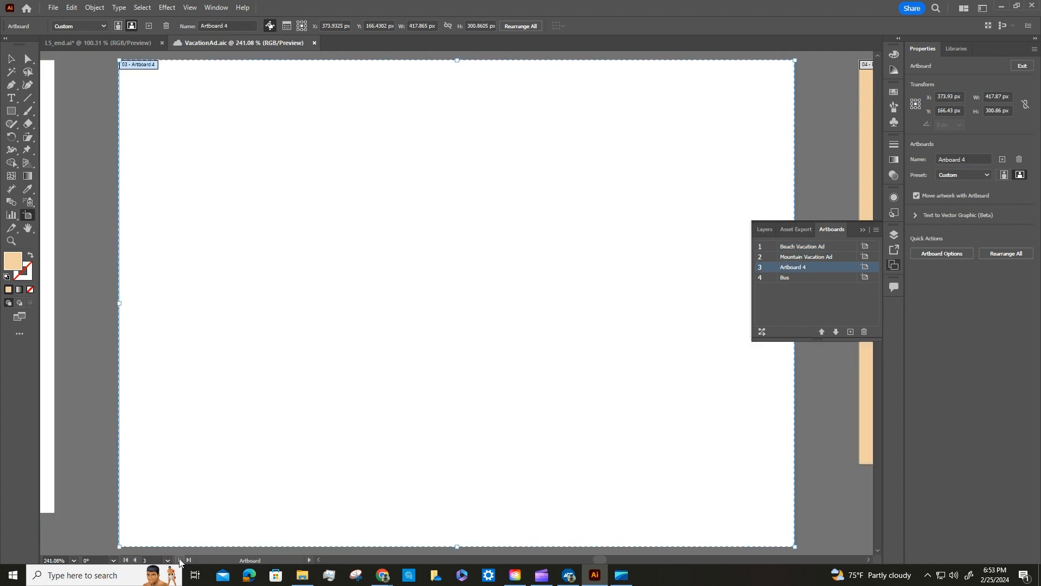
click(180, 560)
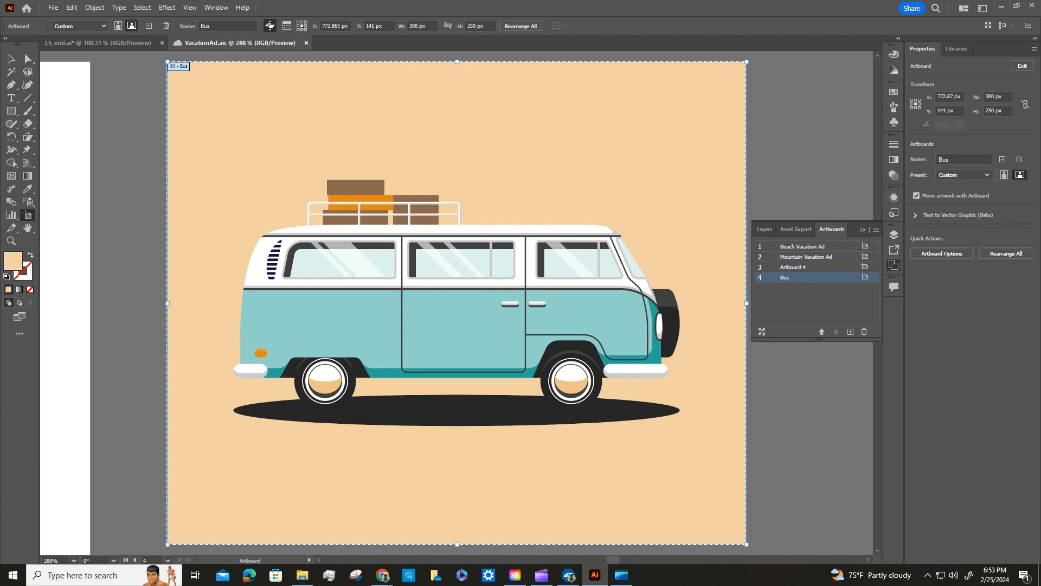
click(189, 10)
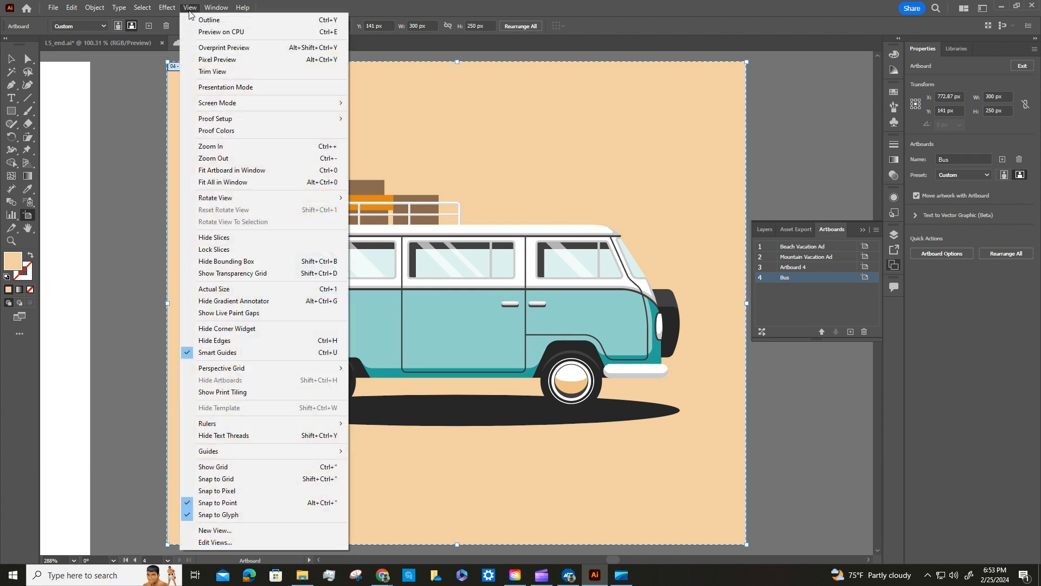
click(237, 182)
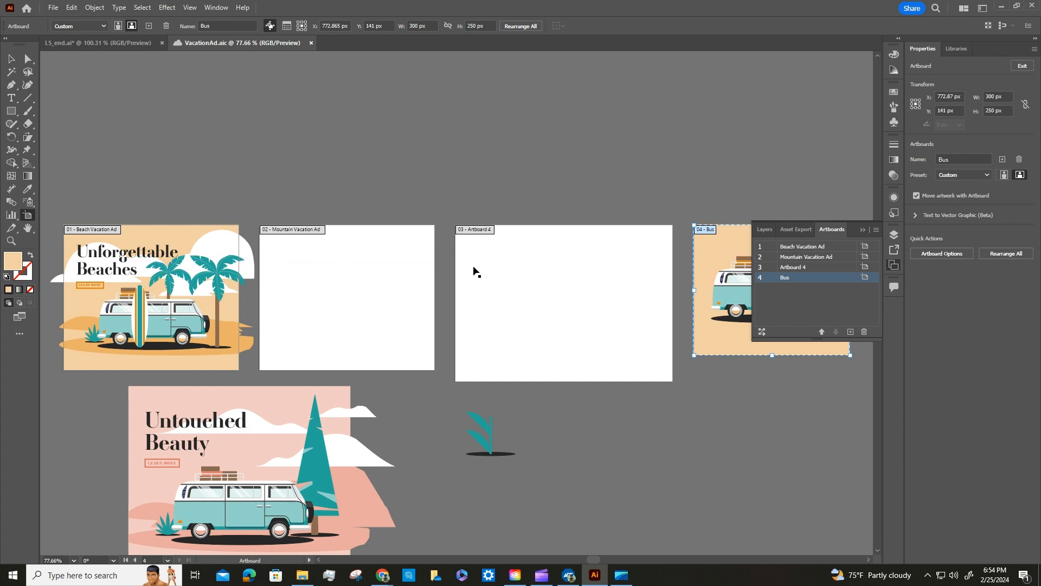
- Move Beach Vacation Ad down to fourth place in the artboard order, return it to first place and save the document
click(801, 249)
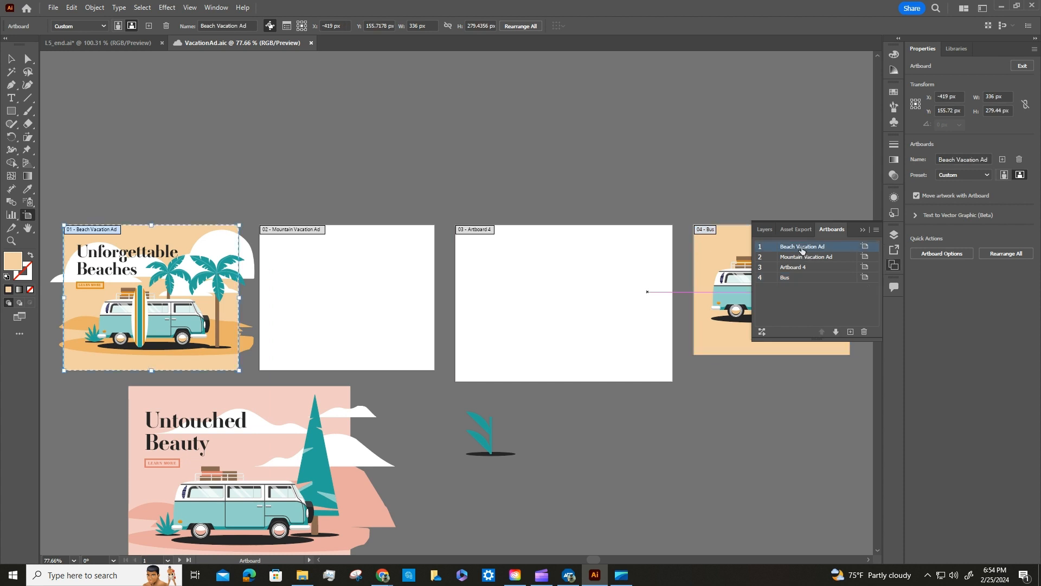
click(836, 332)
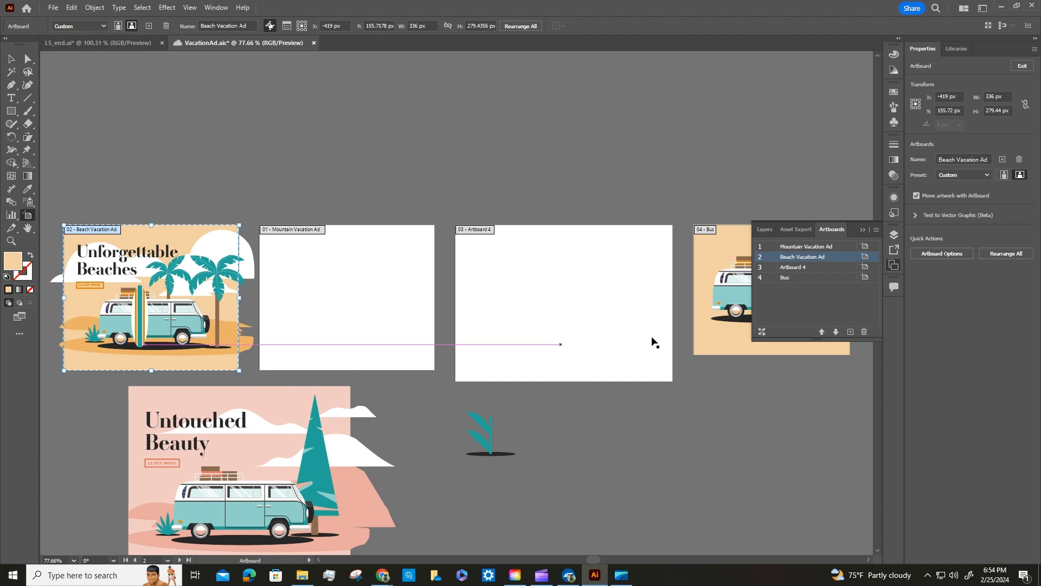
click(836, 331)
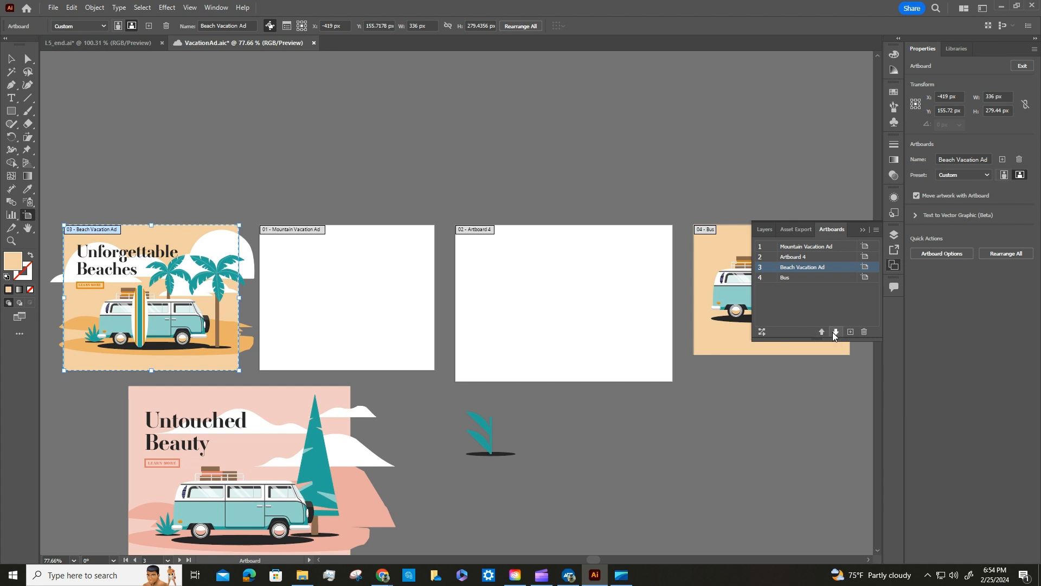
click(834, 331)
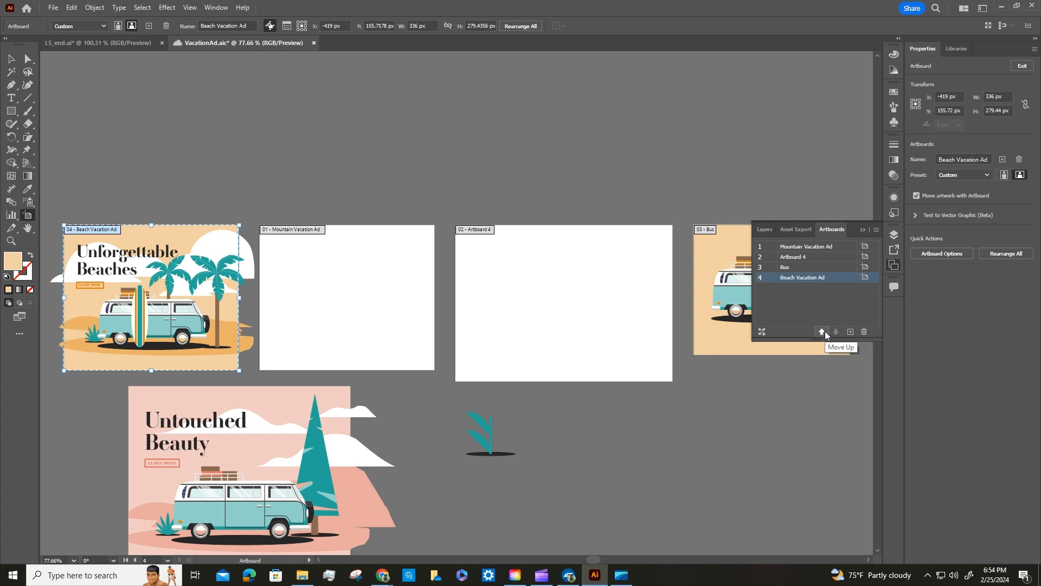
click(824, 330)
click(824, 330)
click(823, 331)
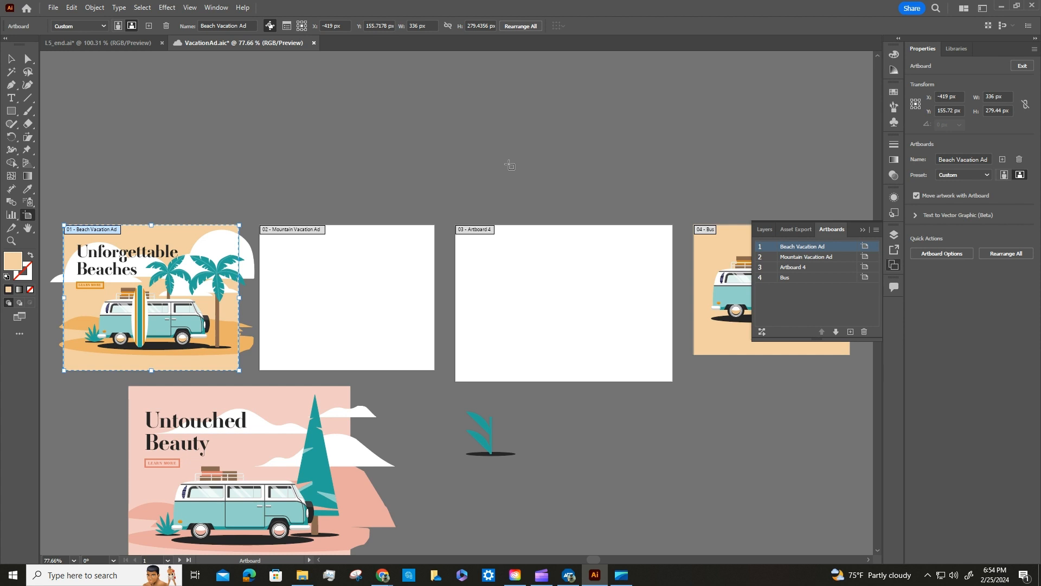
key(ctrl+s)
- Delete the empty Artboard 4 from the document
click(781, 267)
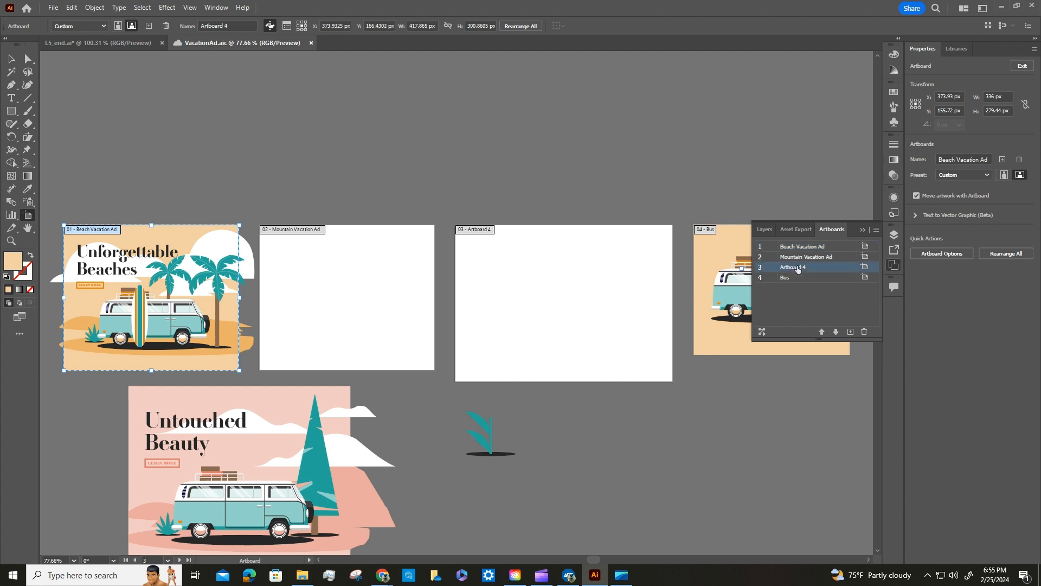
click(864, 331)
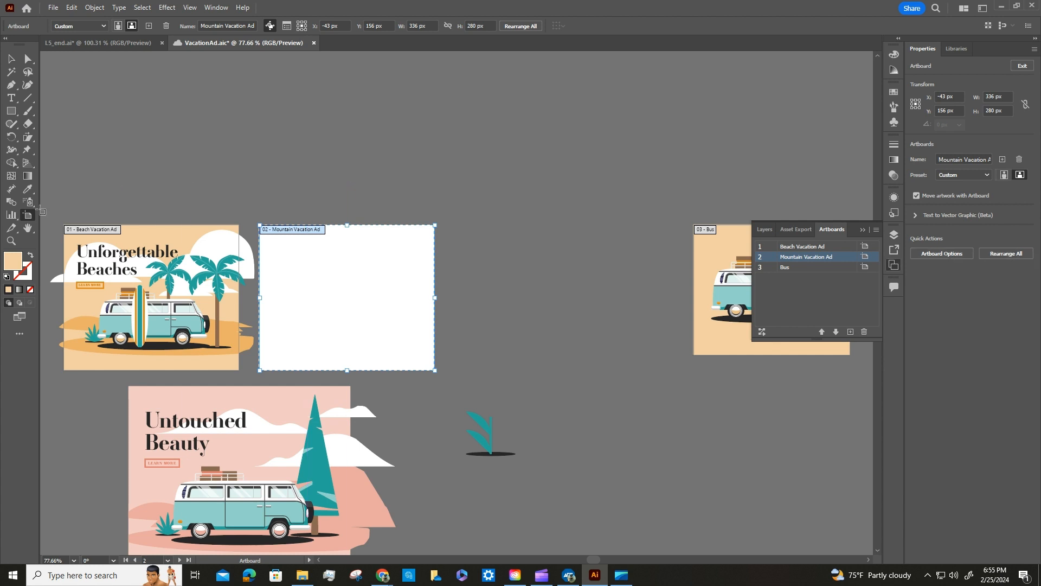
- Try to rearrange all artboards in a left-to-right row with 40 px spacing, and delete the wide artboard drawn across them
mouse_move(51, 209)
mouse_down()
mouse_move(365, 347)
mouse_move(867, 390)
mouse_move(926, 385)
mouse_up()
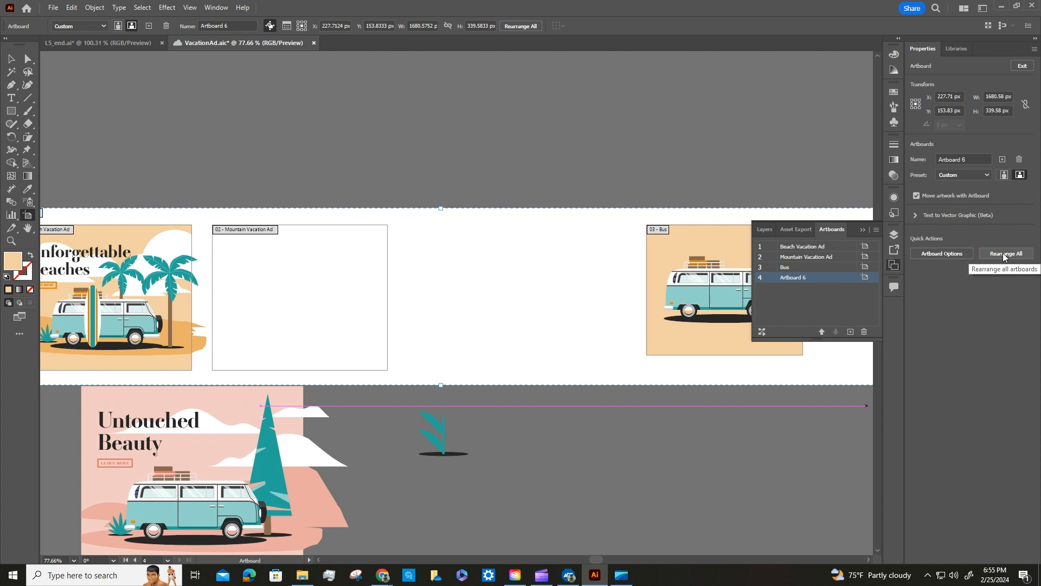
click(955, 255)
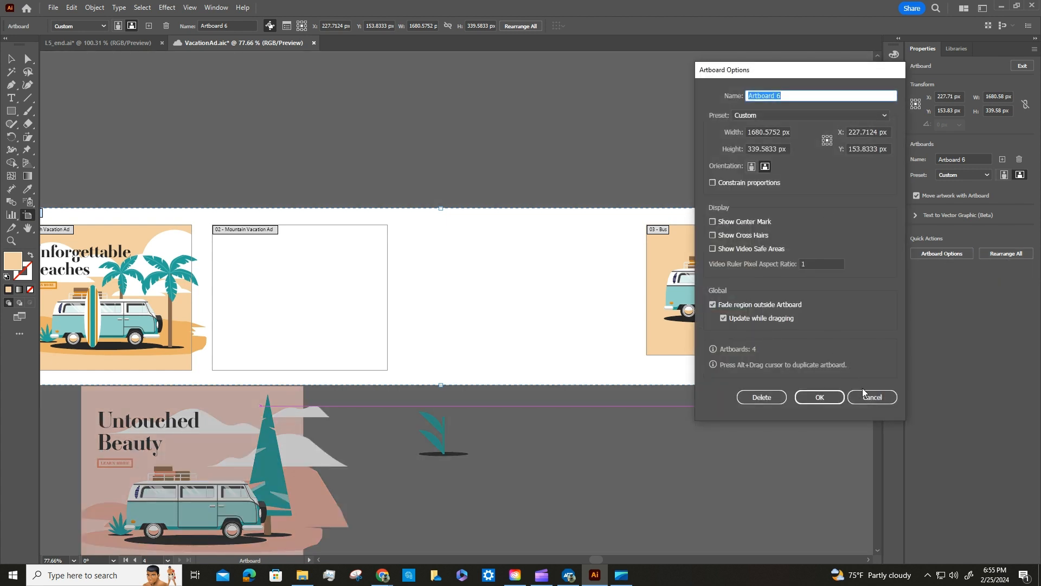
click(880, 399)
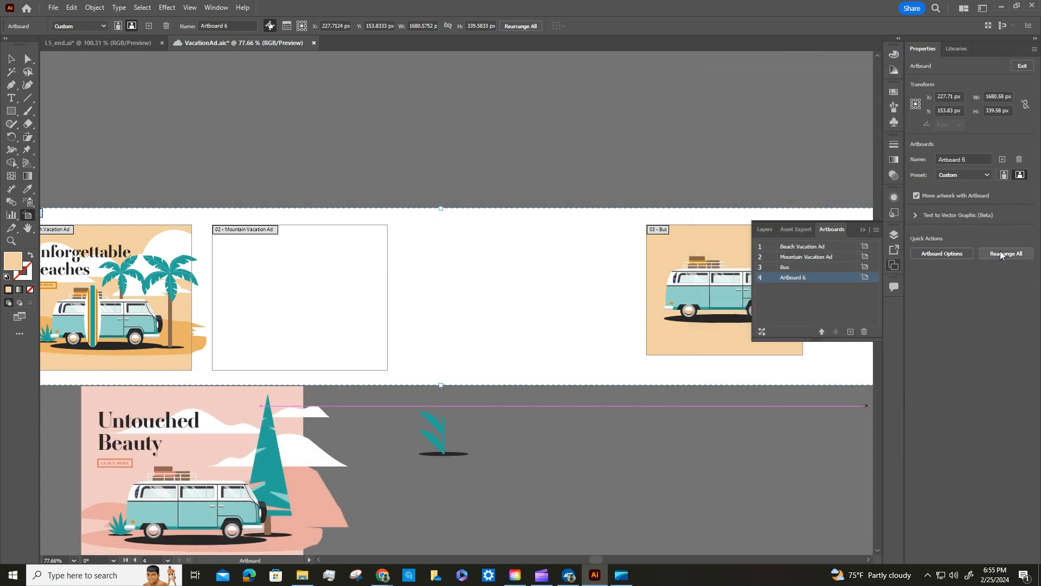
click(1001, 254)
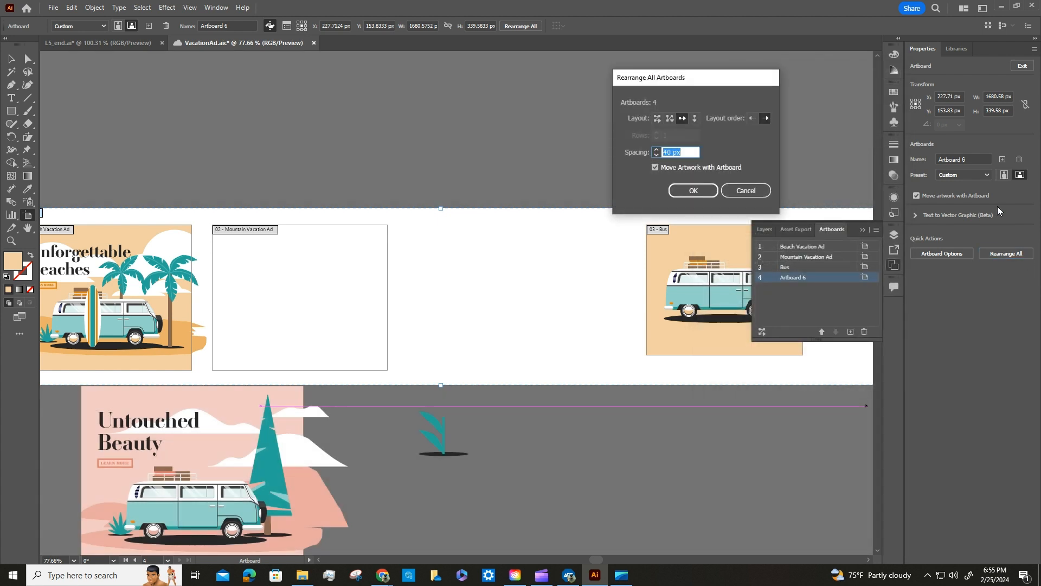
click(694, 190)
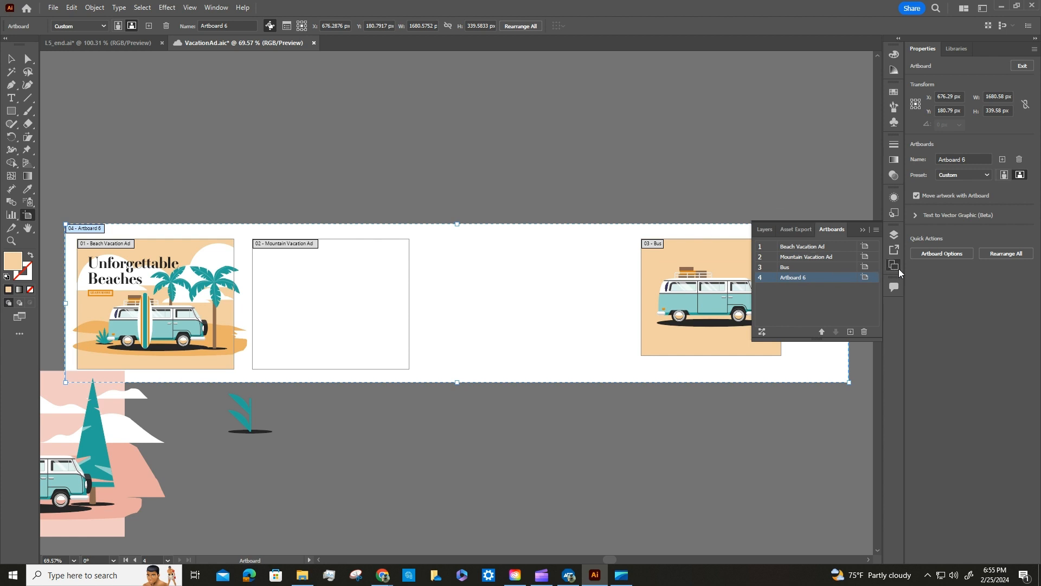
click(863, 230)
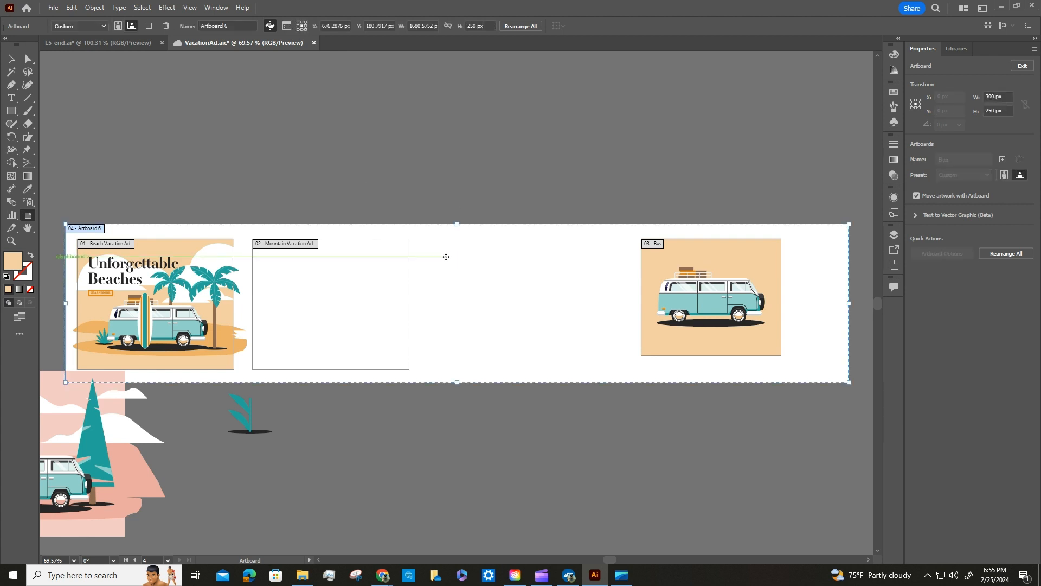
key(Delete)
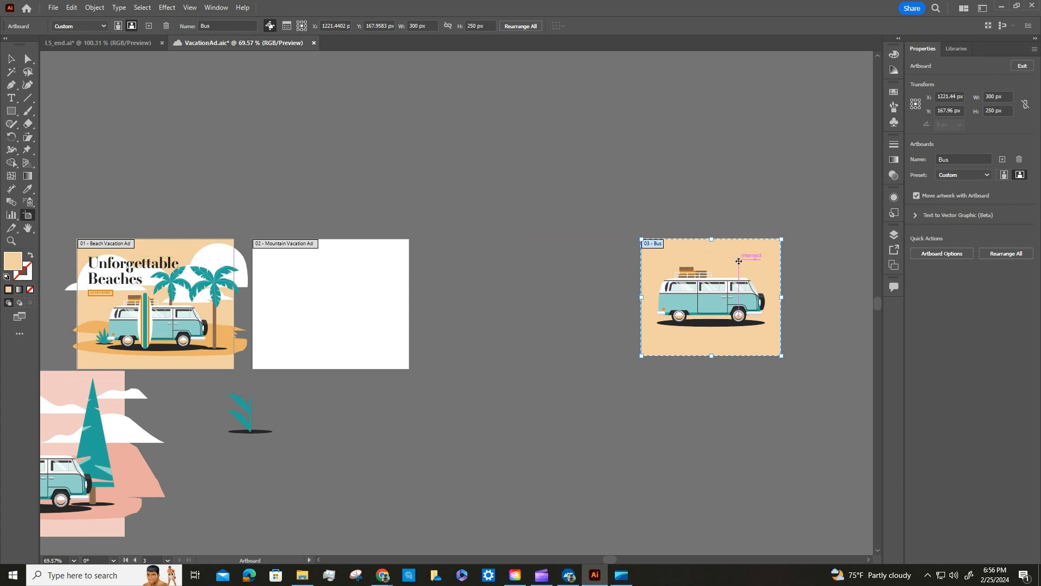
- Move the Bus artboard closer to the Mountain Vacation Ad artboard and fit all artboards in the window
drag(739, 261, 543, 268)
click(659, 270)
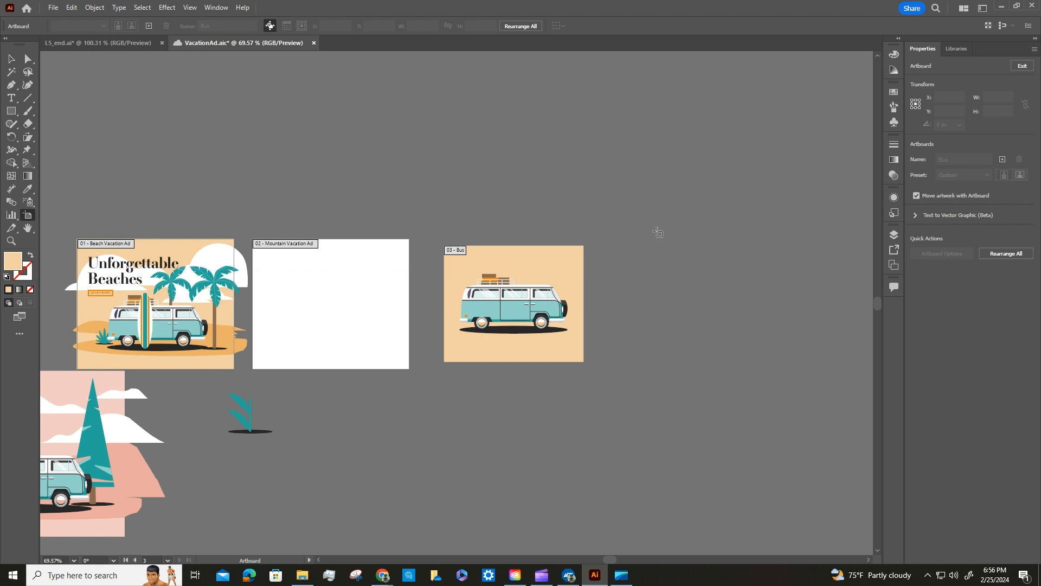
click(190, 8)
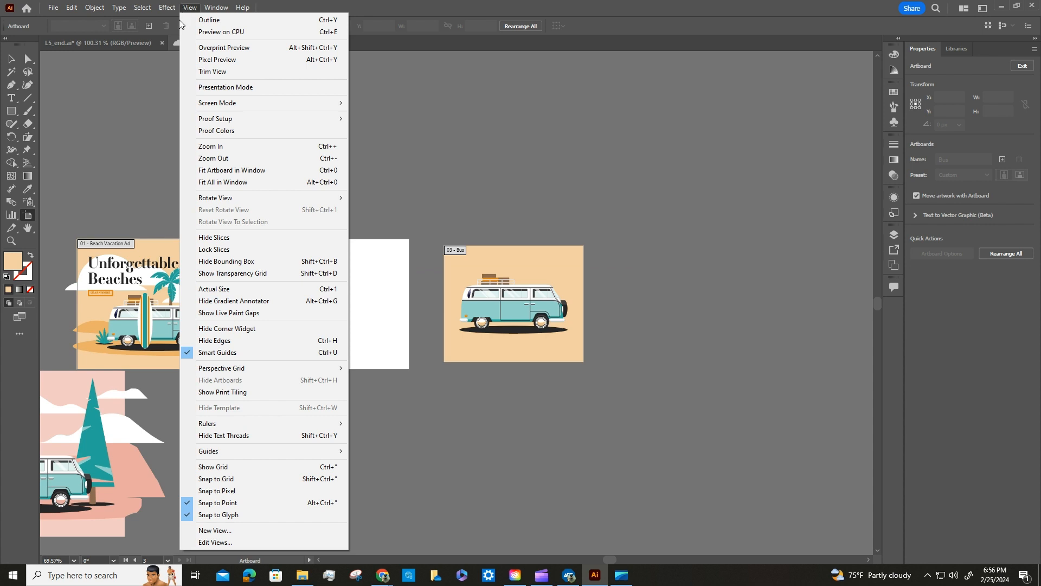
click(231, 171)
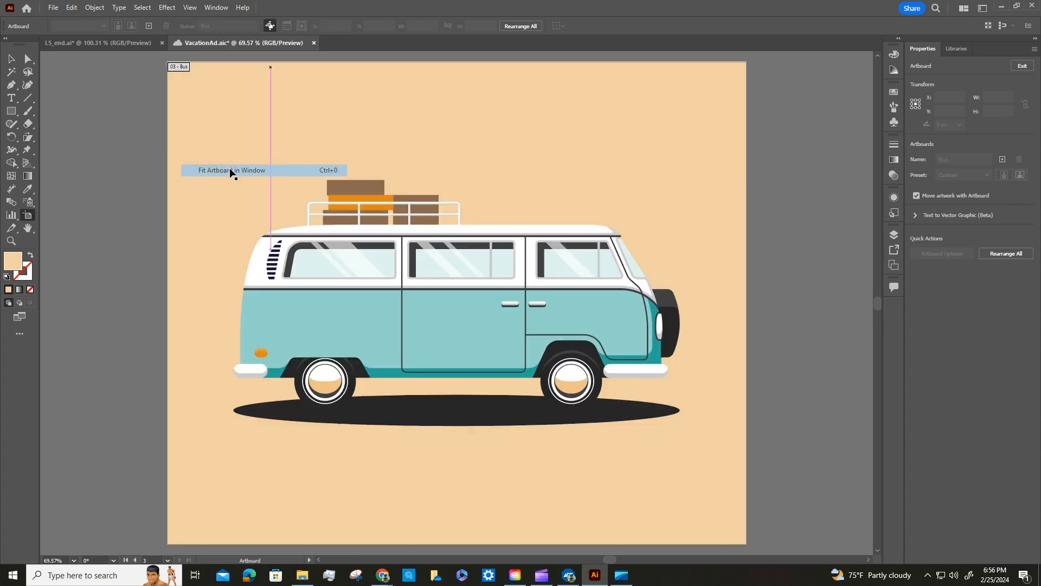
click(187, 9)
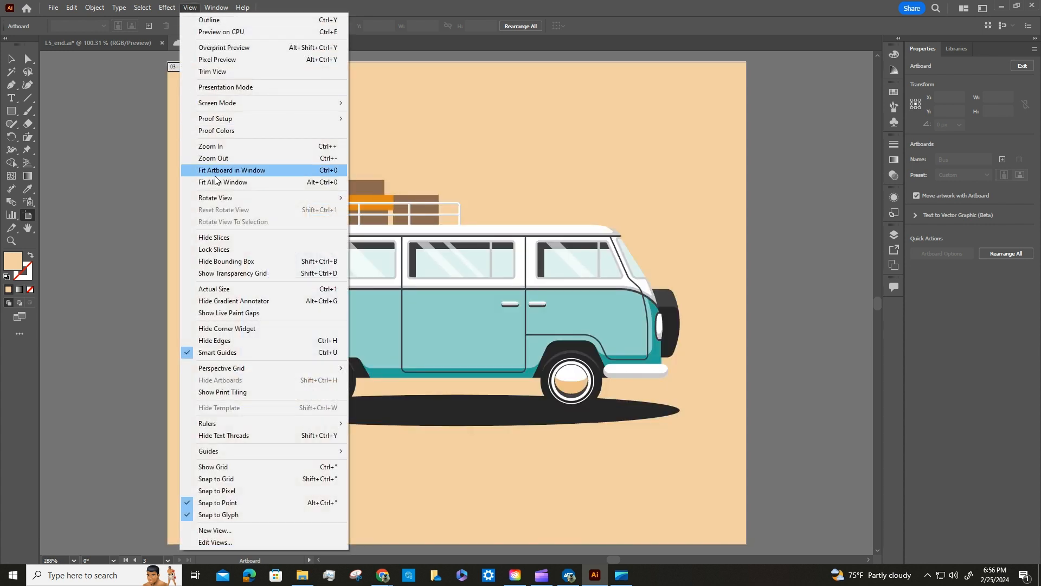
click(222, 182)
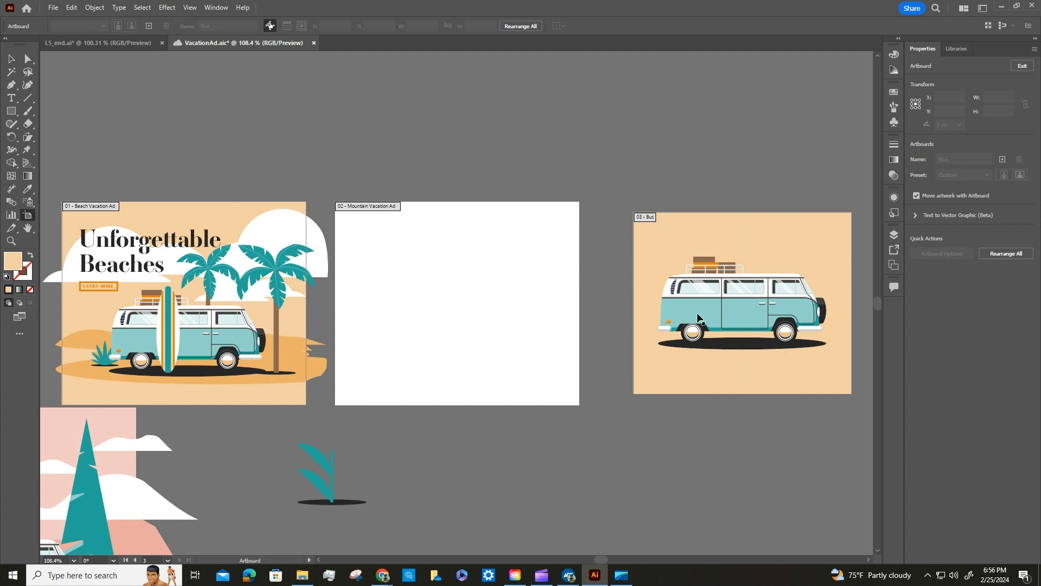
- Show the document rulers and hide them again
click(190, 9)
mouse_move(220, 425)
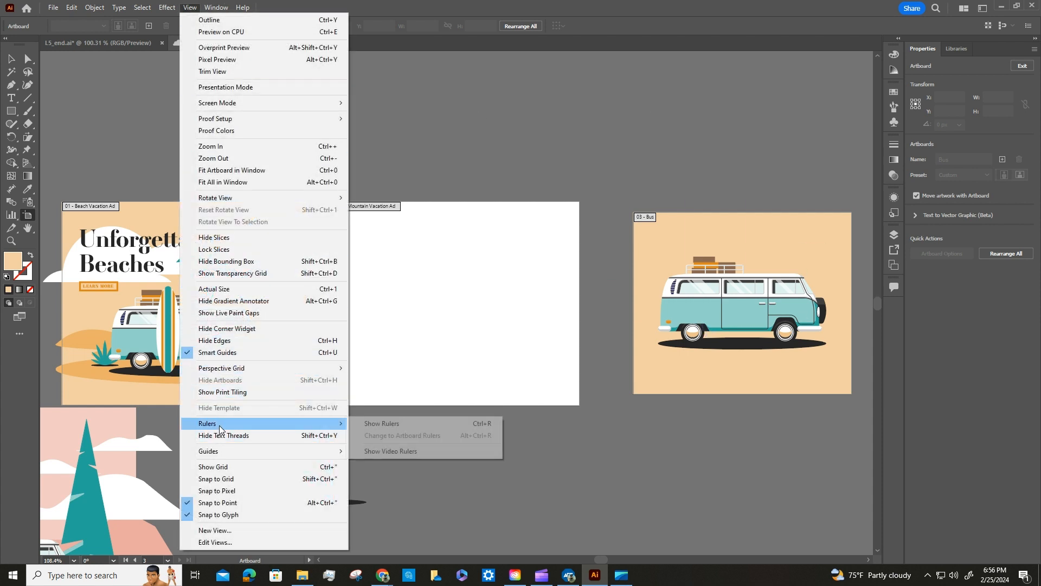
click(406, 425)
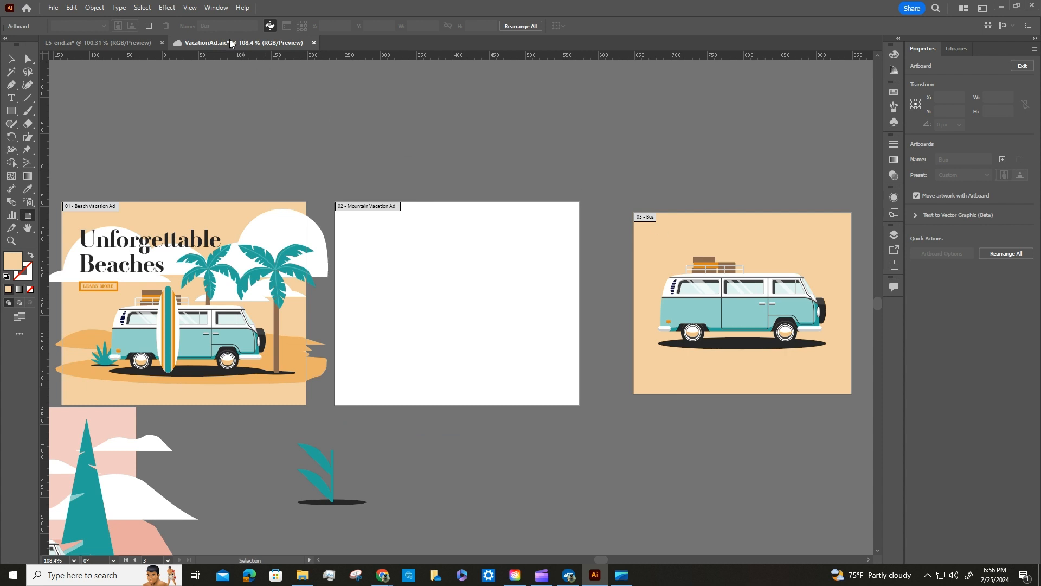
click(190, 8)
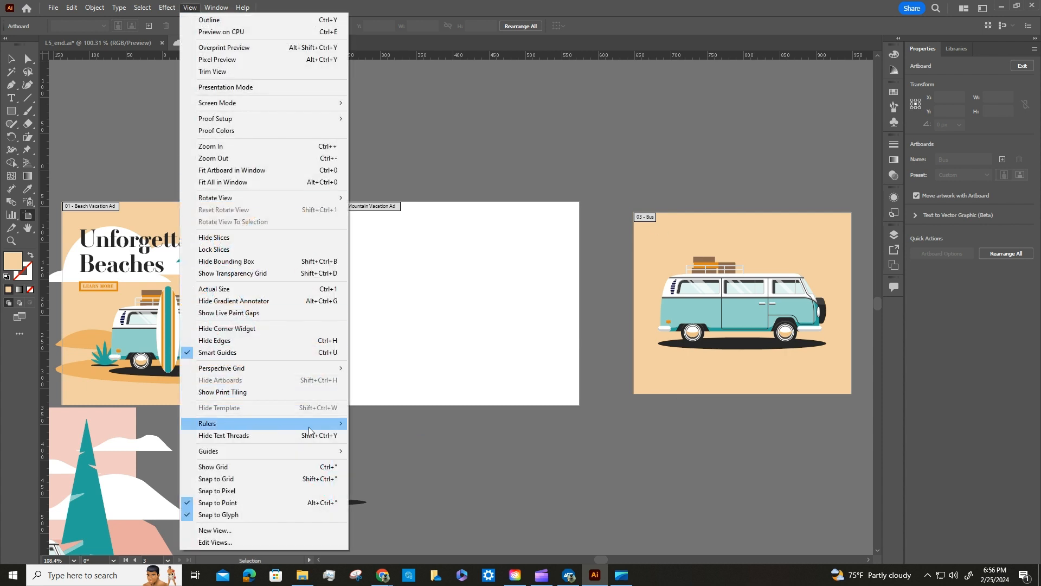
mouse_move(310, 428)
click(380, 424)
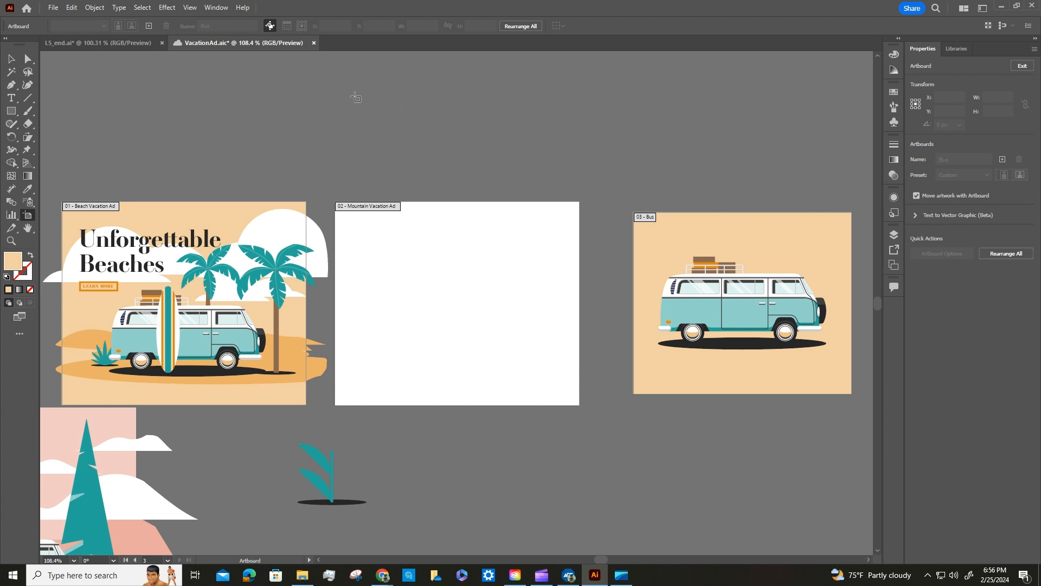
- Leave artboard editing for the Selection tool and show the document rulers
click(10, 60)
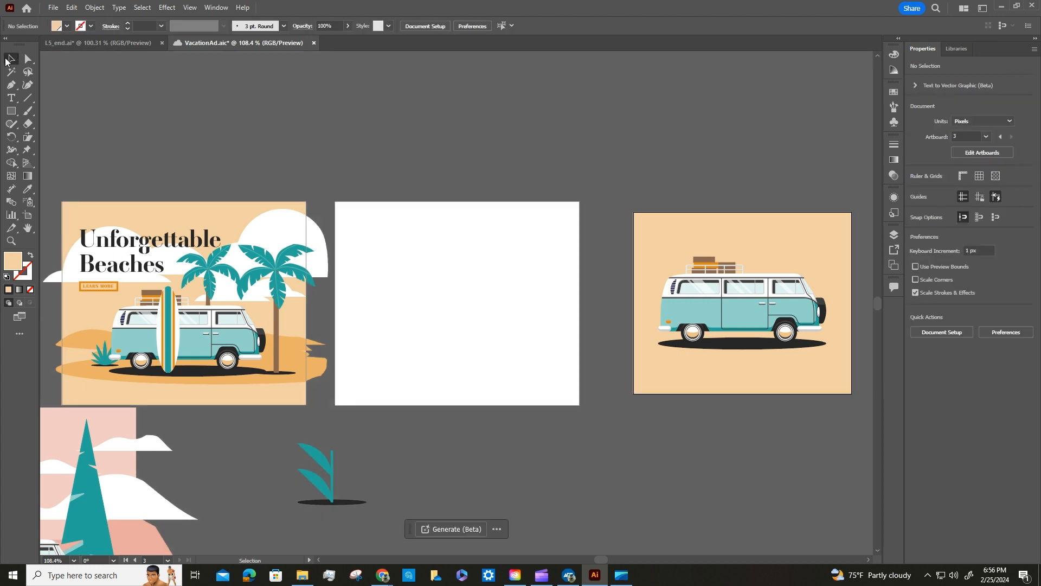
click(962, 176)
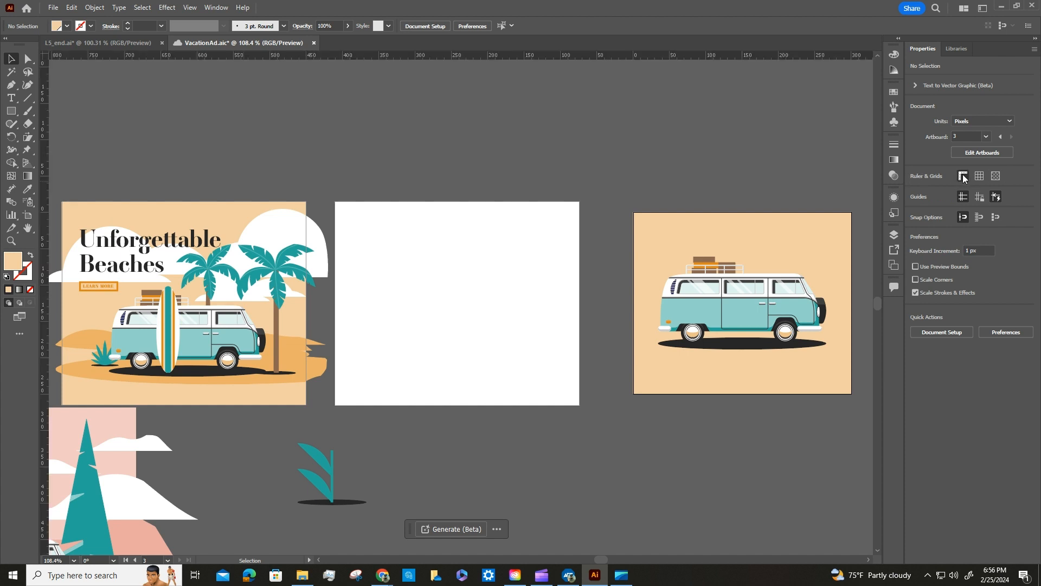
right_click(472, 57)
click(383, 101)
- Activate the Beach Vacation Ad, Mountain Vacation Ad and Bus artboards in turn to compare where the ruler origin sits
click(128, 287)
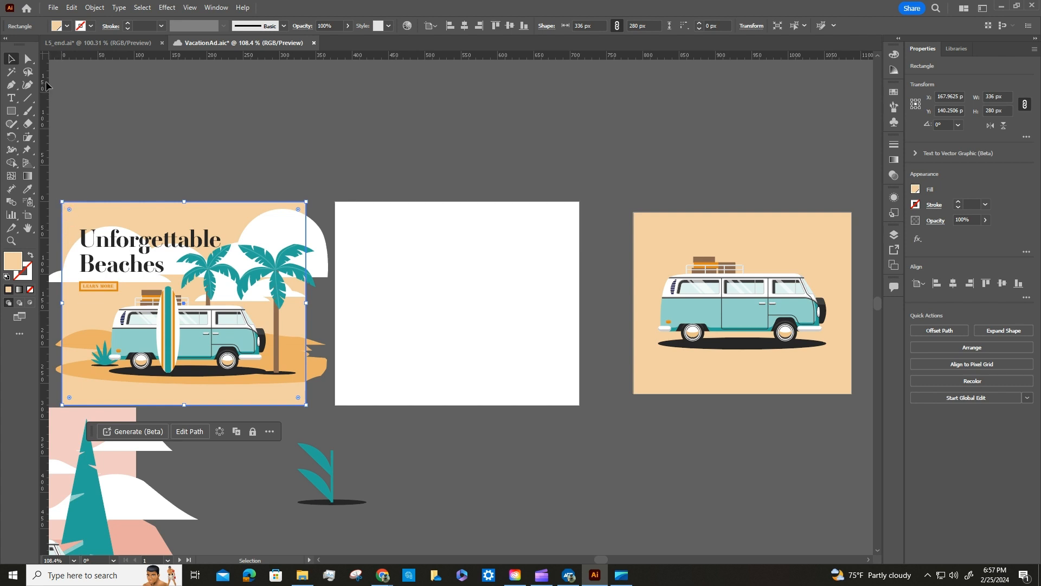
click(352, 232)
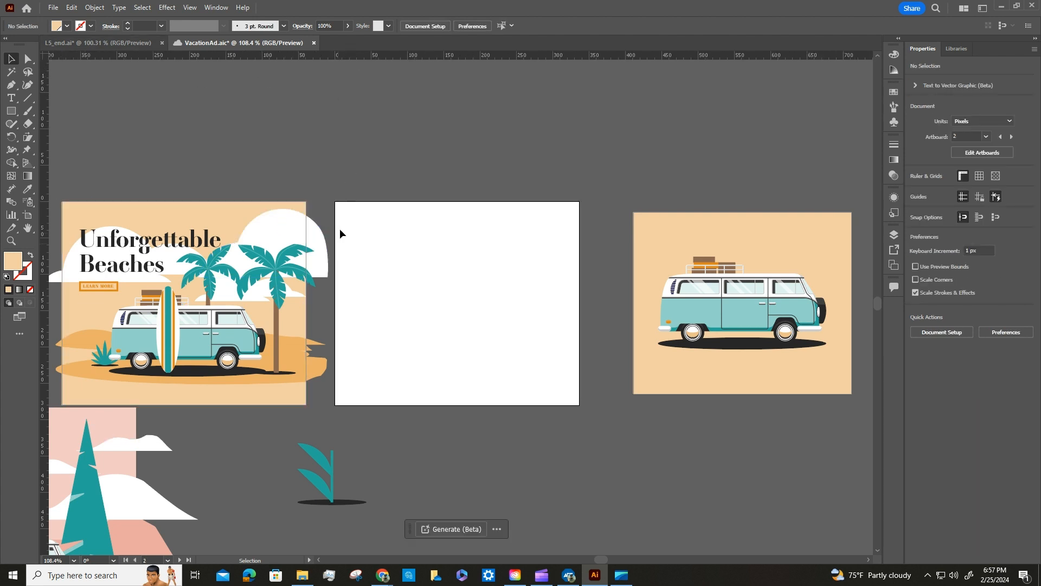
click(682, 244)
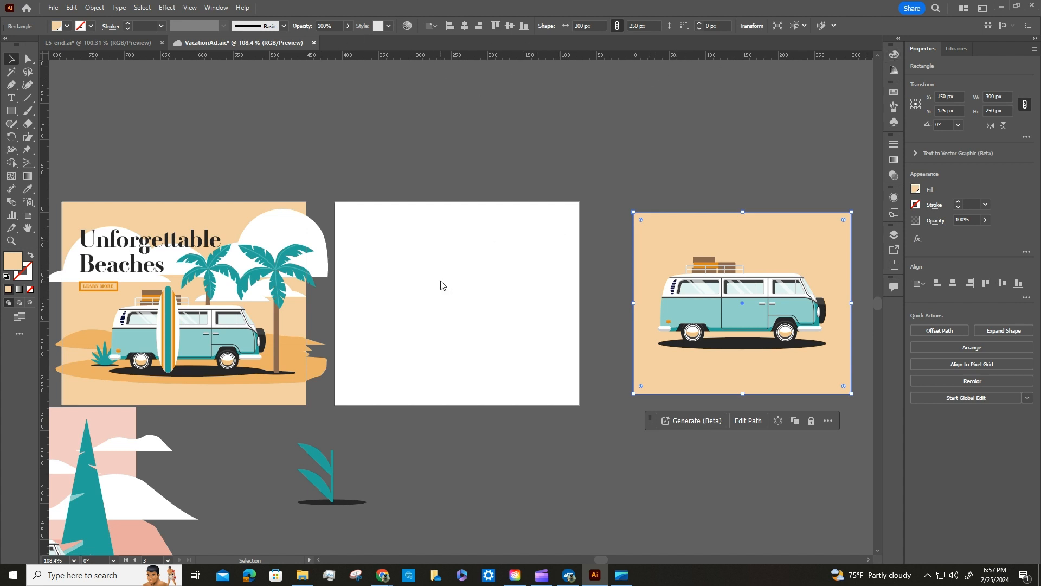
click(130, 241)
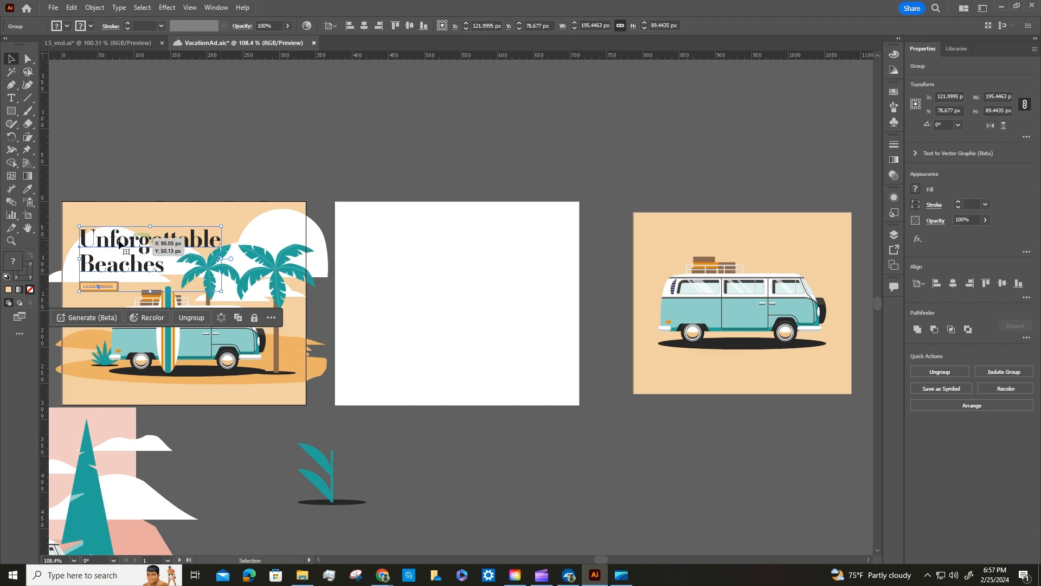
- Fit the Beach Vacation Ad artboard in the window and change the ruler units to inches
click(214, 11)
mouse_move(193, 9)
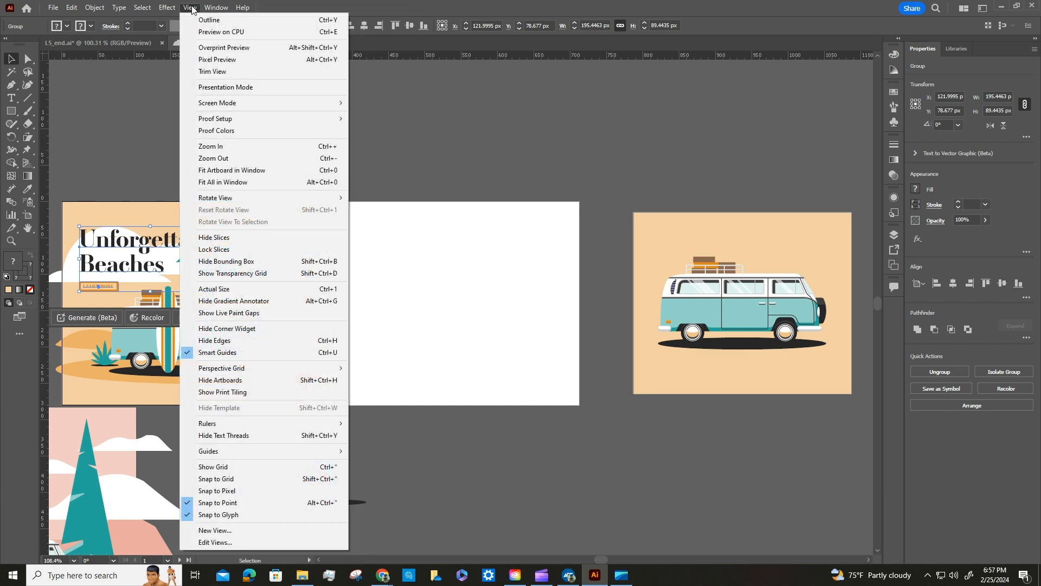
click(242, 170)
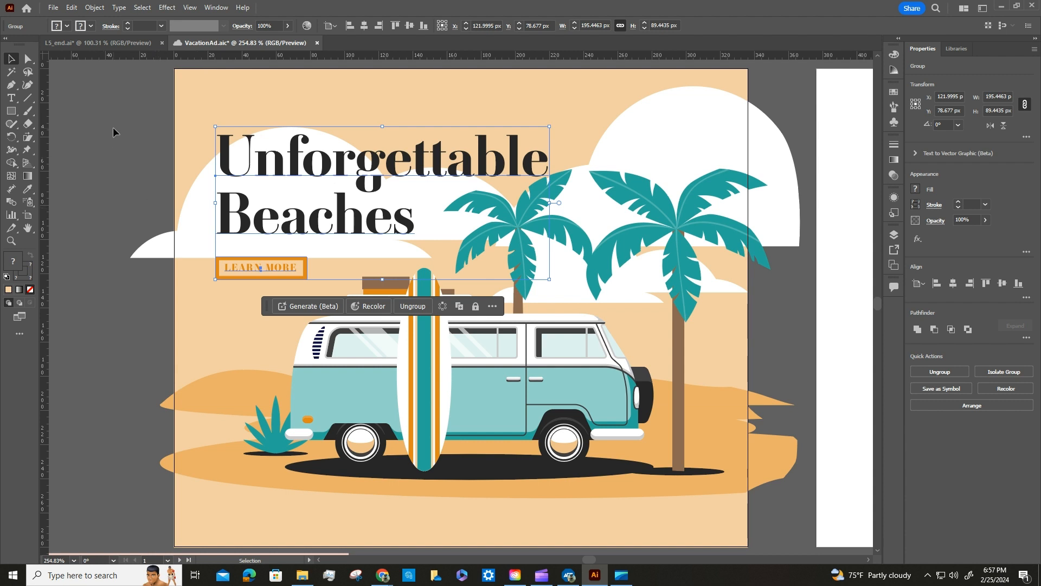
right_click(234, 54)
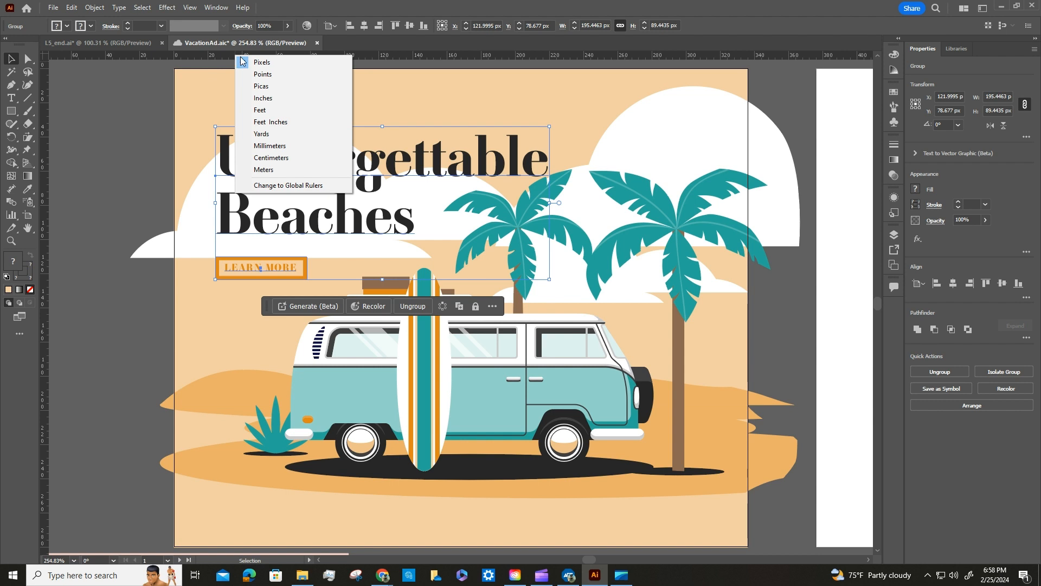
click(264, 98)
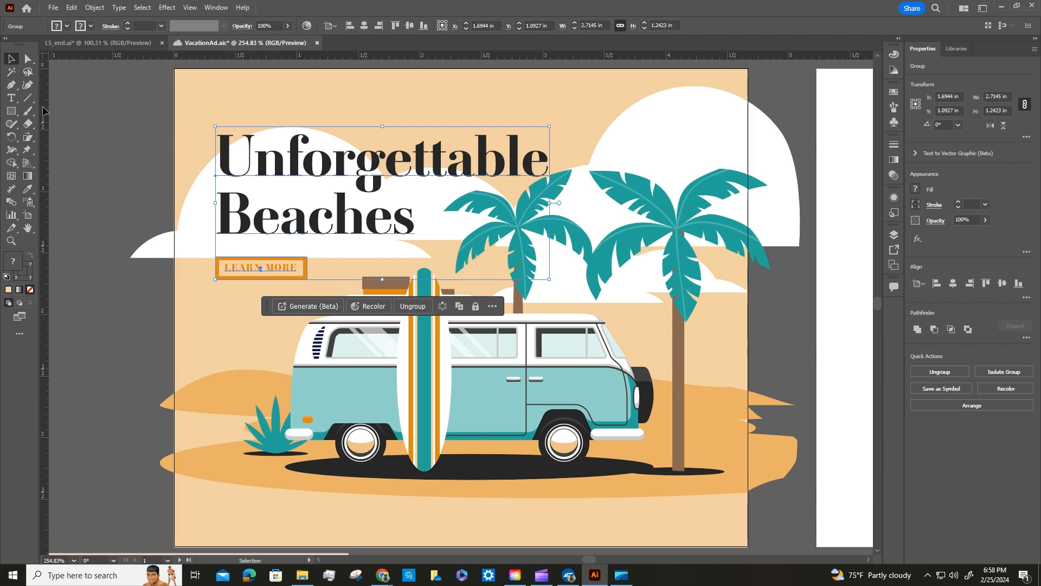
- Add a vertical guide near the left edge of the Beach Vacation Ad artboard and set its X position to 0.25 in
drag(46, 112, 239, 112)
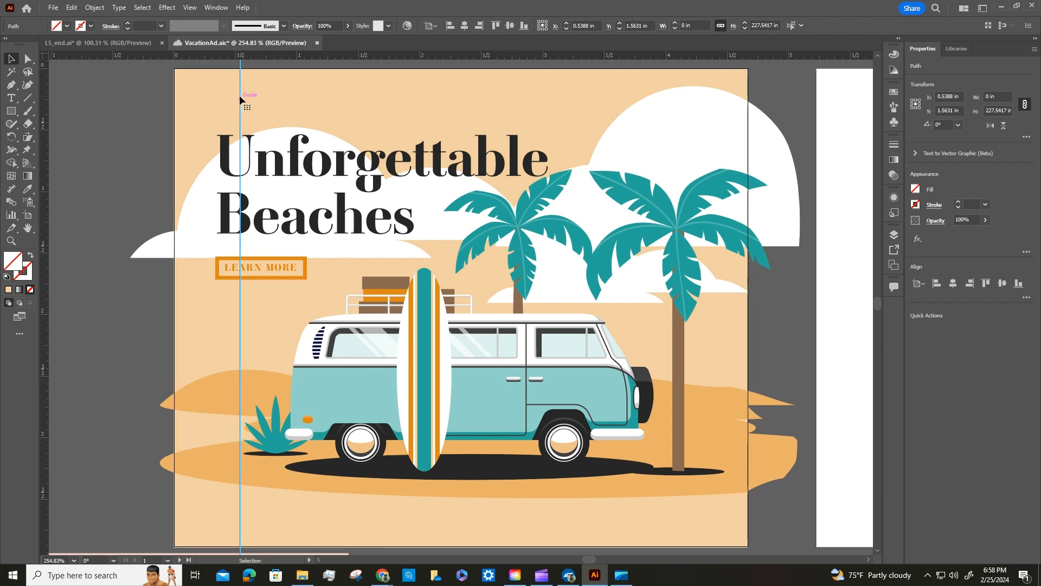
click(946, 96)
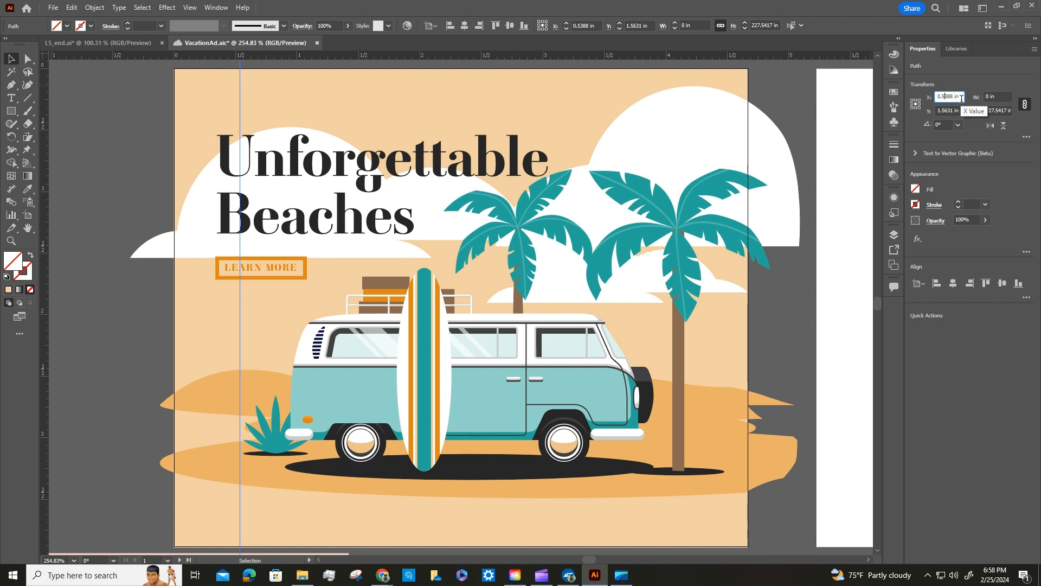
drag(962, 98, 914, 90)
text(.25)
key(Return)
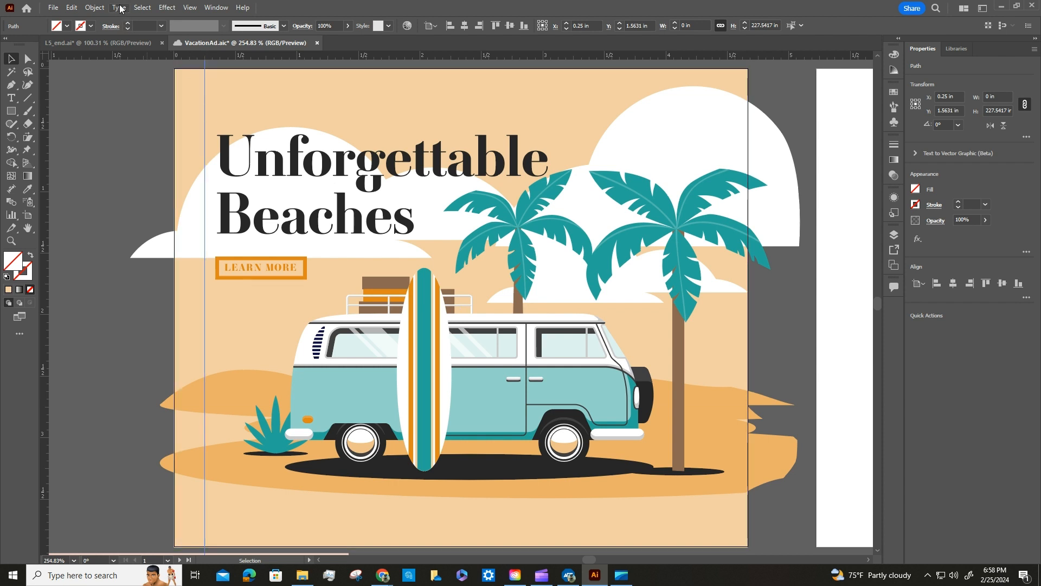
- Deselect the guide and save the document
click(140, 8)
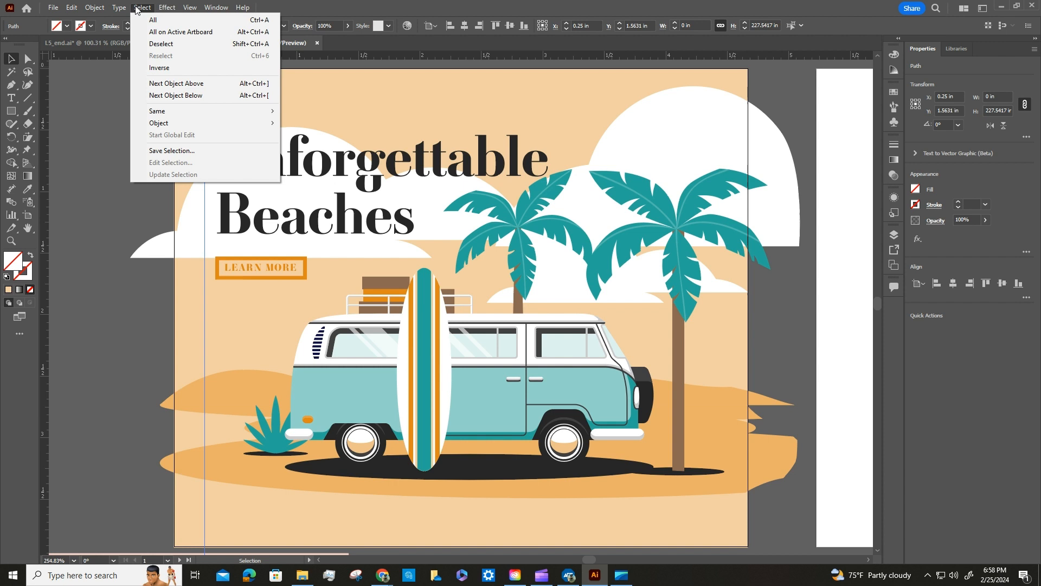
click(162, 44)
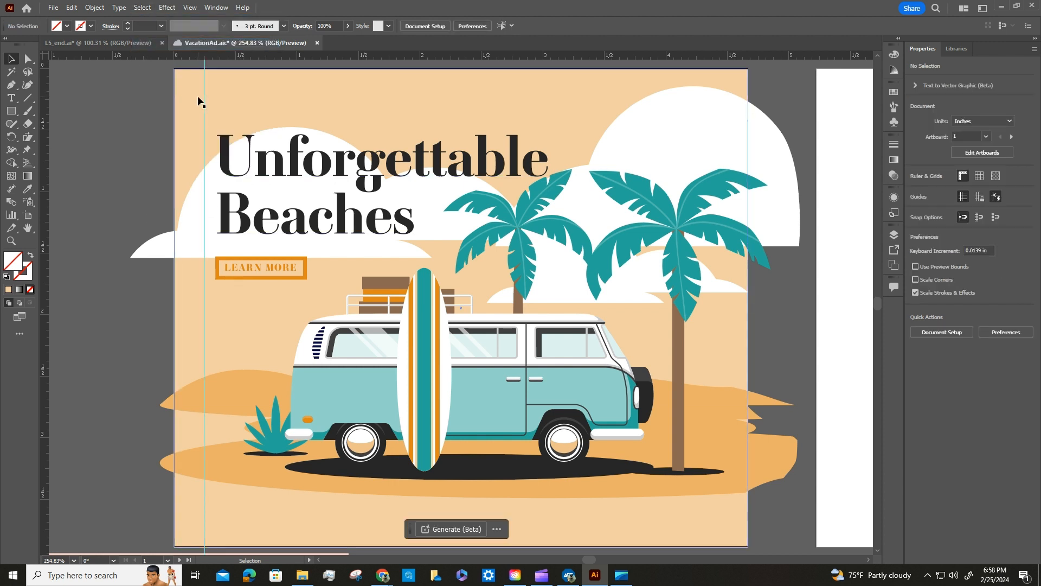
click(53, 7)
click(81, 108)
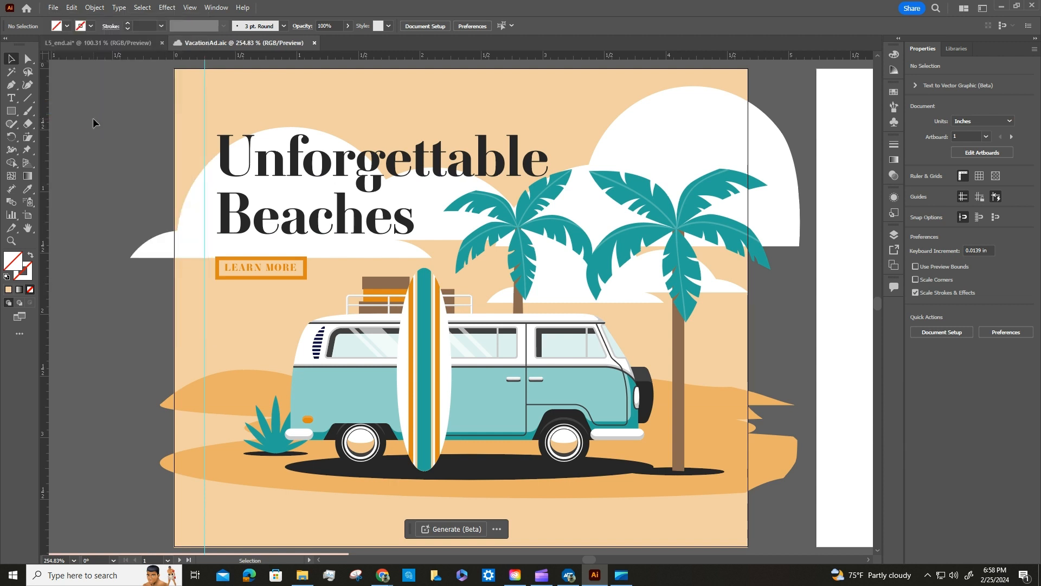
- Select the Unforgettable Beaches text group and hide the bounding box
click(221, 157)
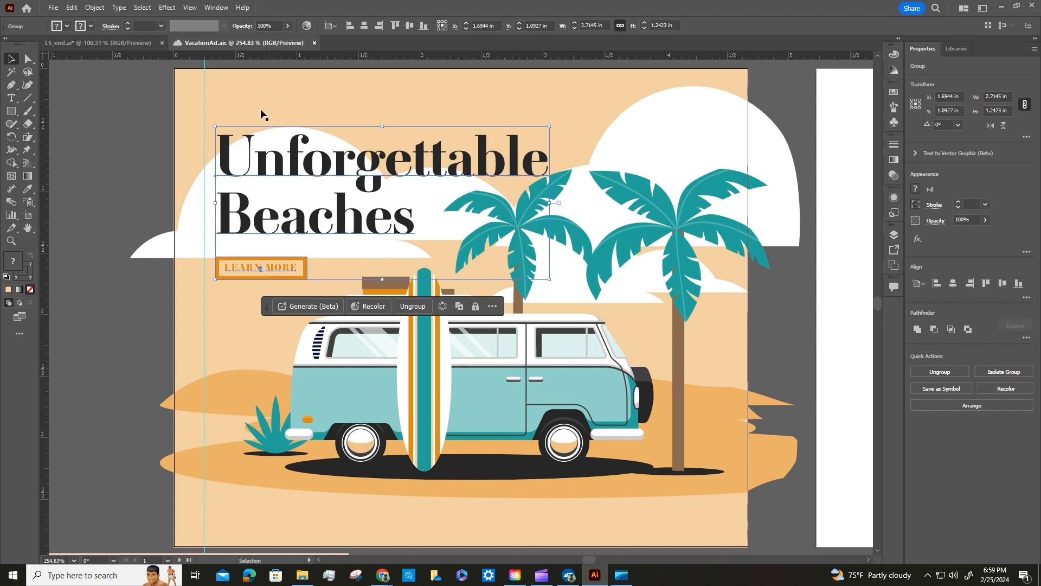
click(190, 8)
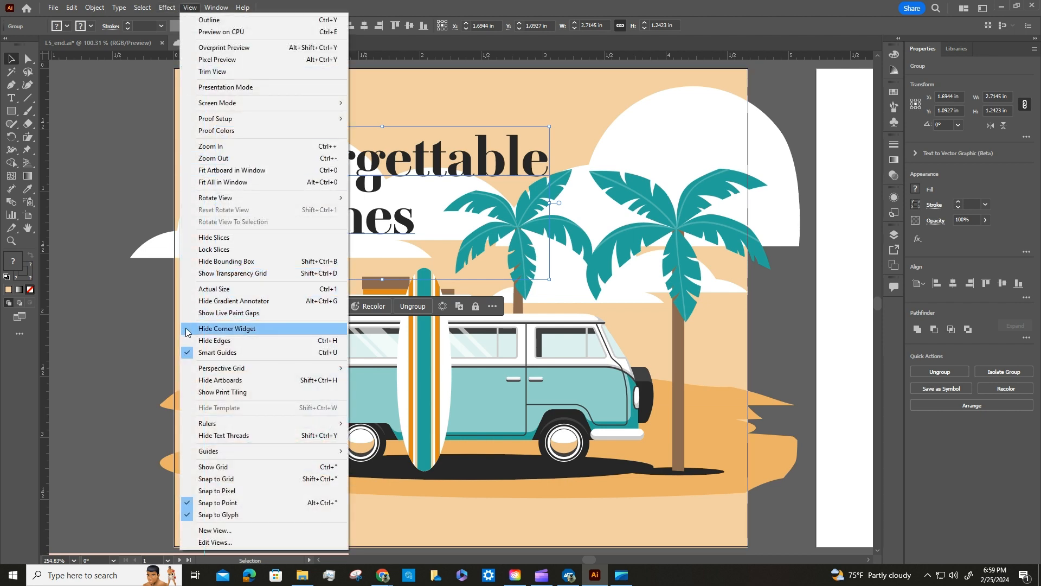
click(225, 262)
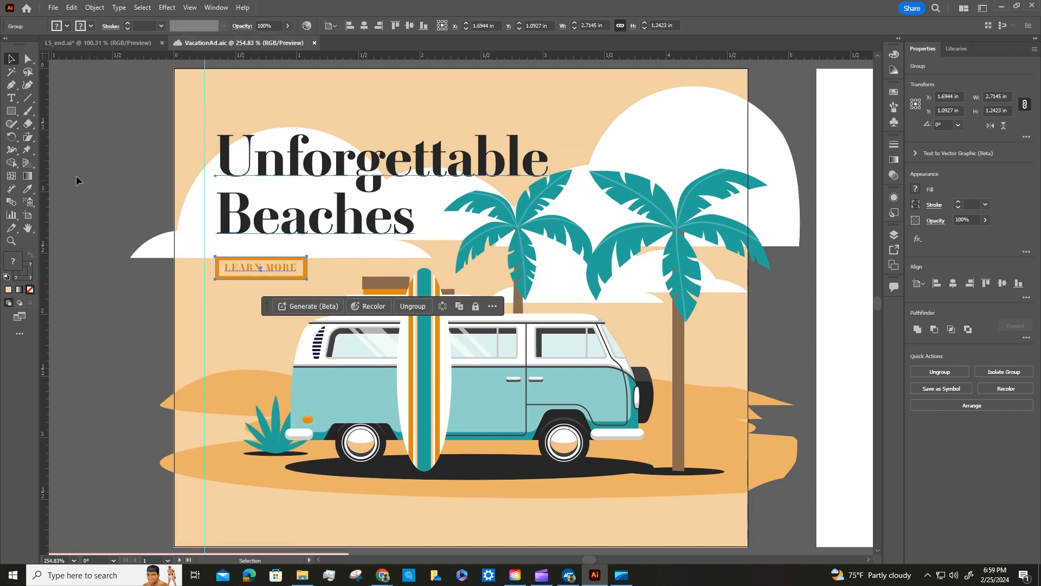
- Move the text group by the LEARN MORE button's lower-left anchor point so it snaps to the vertical guide, and save the document
shift+click(253, 170)
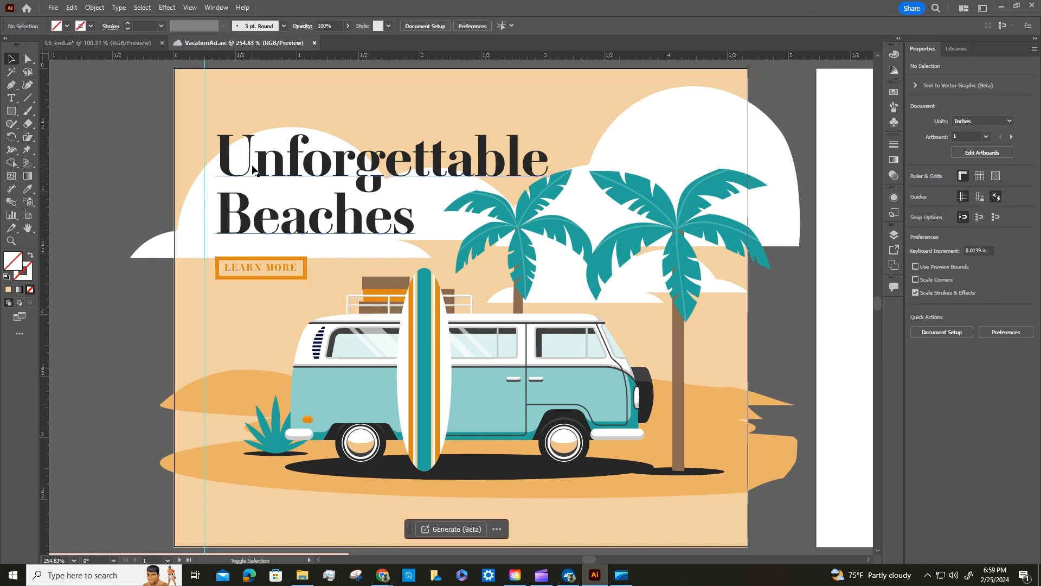
shift+click(219, 277)
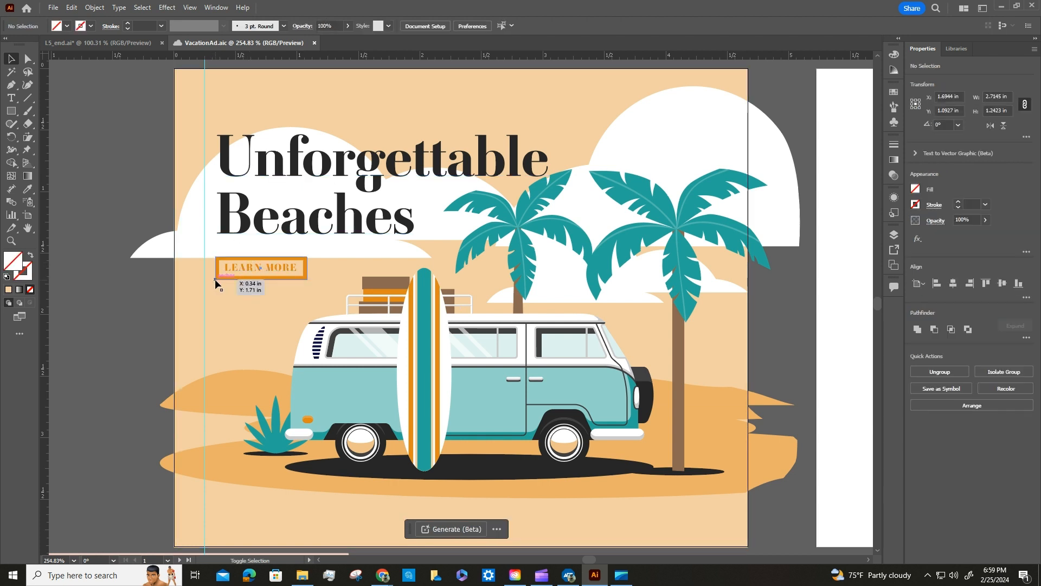
shift+click(216, 282)
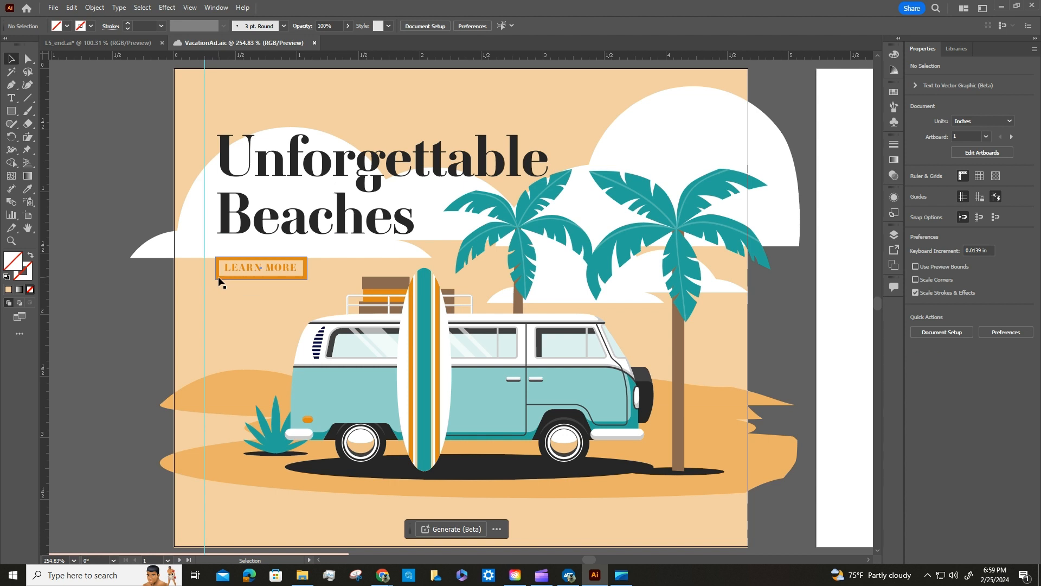
shift+click(219, 277)
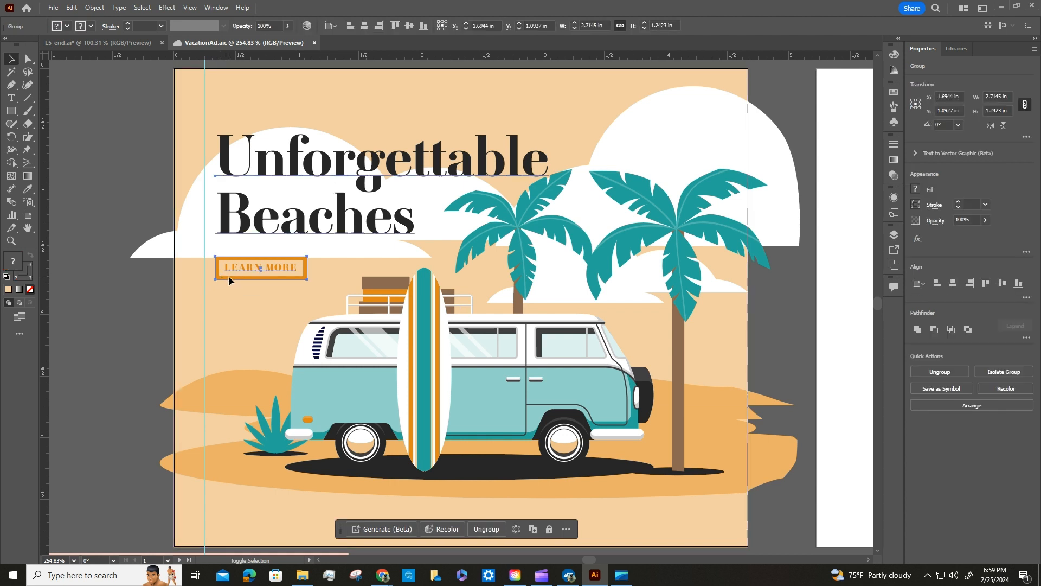
shift+click(216, 278)
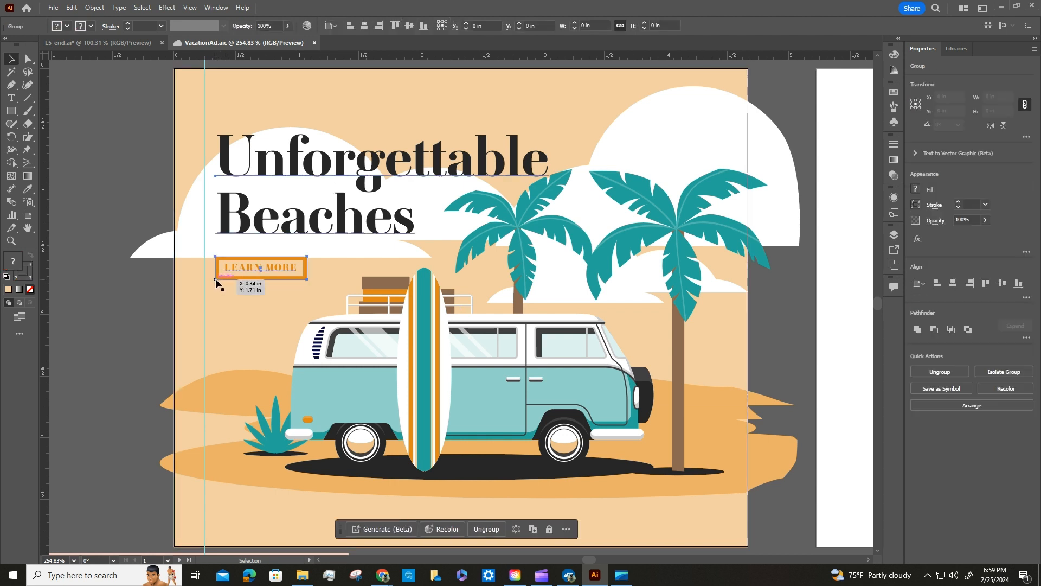
drag(214, 279, 207, 283)
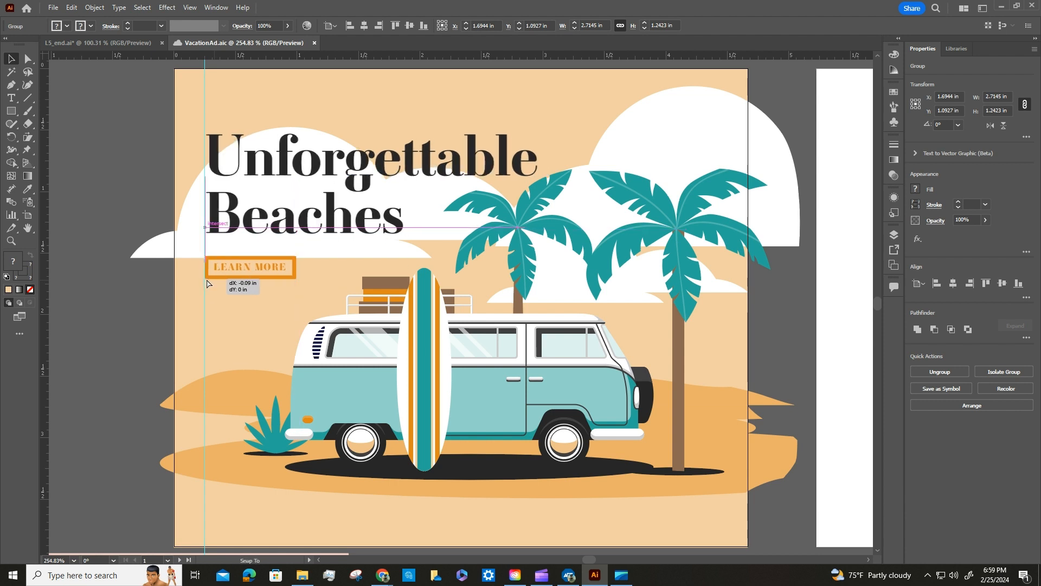
drag(207, 283, 206, 278)
key(ctrl+s)
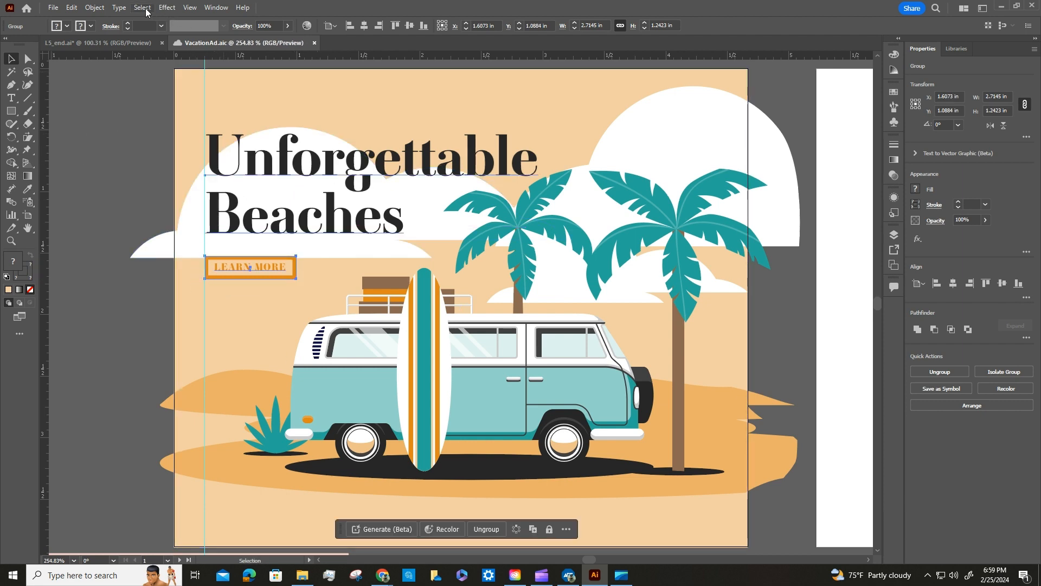
- Show the bounding box again and fit all artboards in the window with nothing selected
click(190, 7)
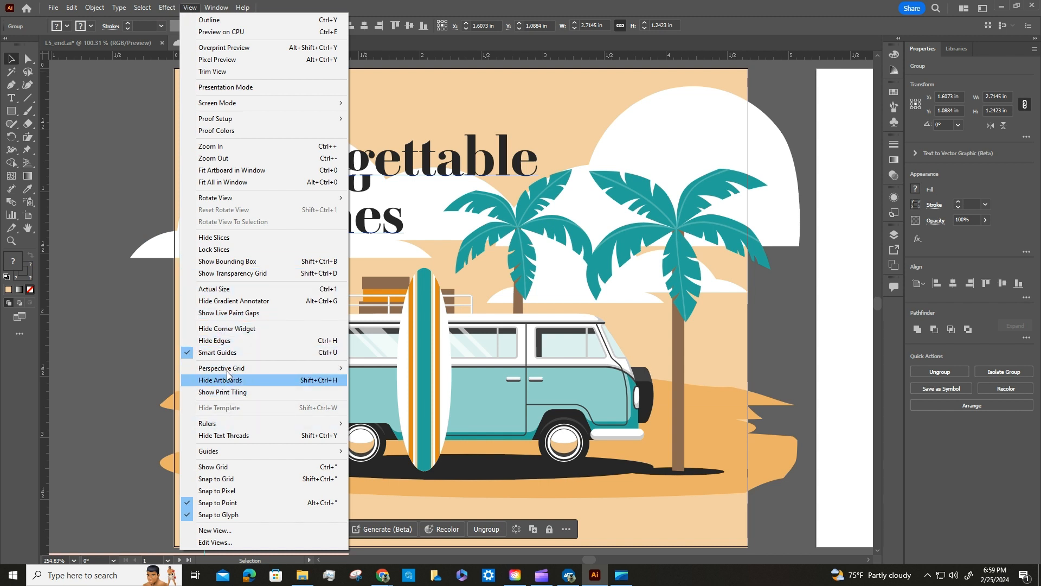
click(230, 262)
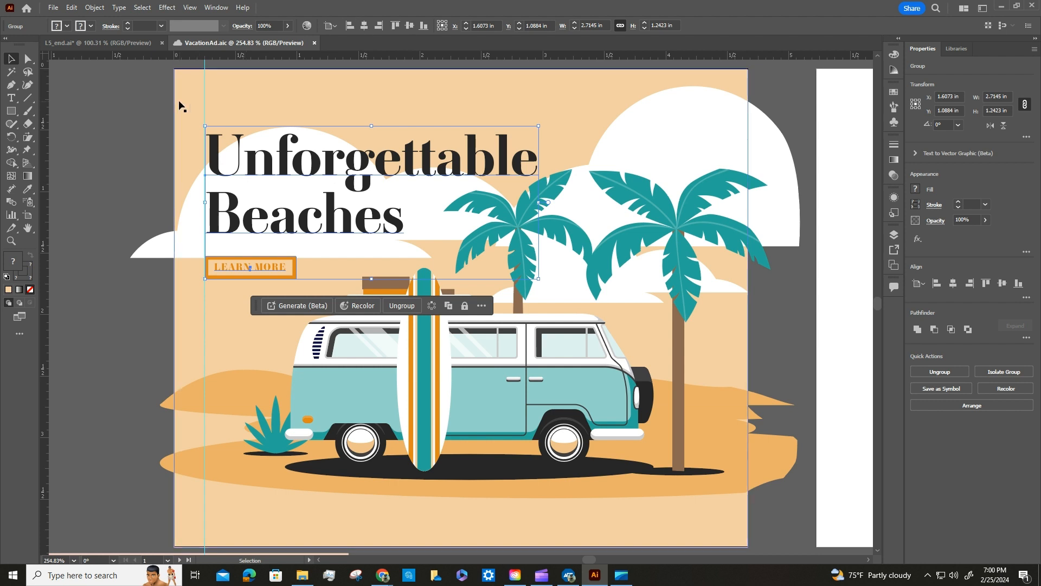
click(170, 87)
click(189, 8)
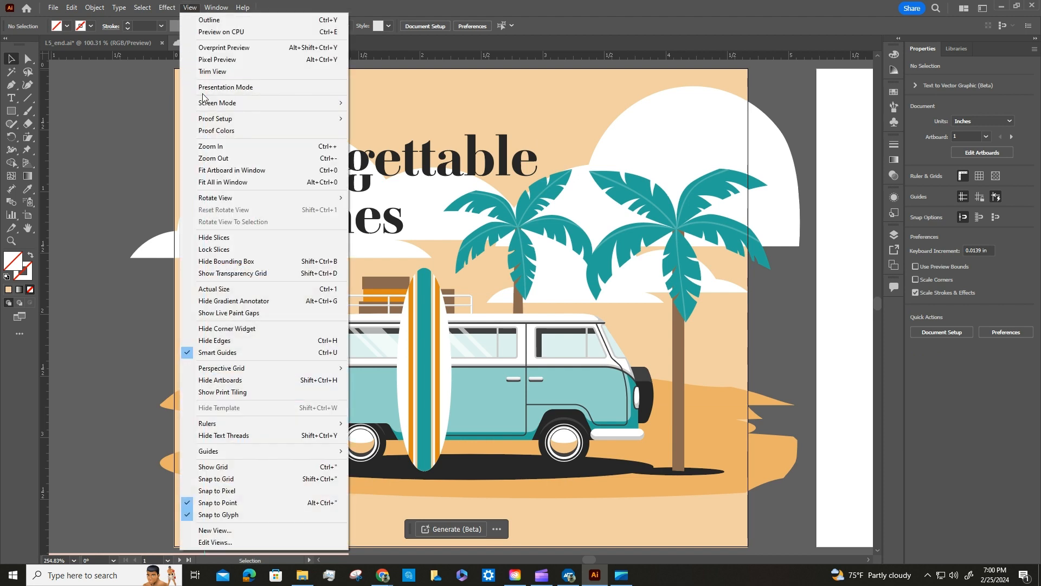
click(235, 182)
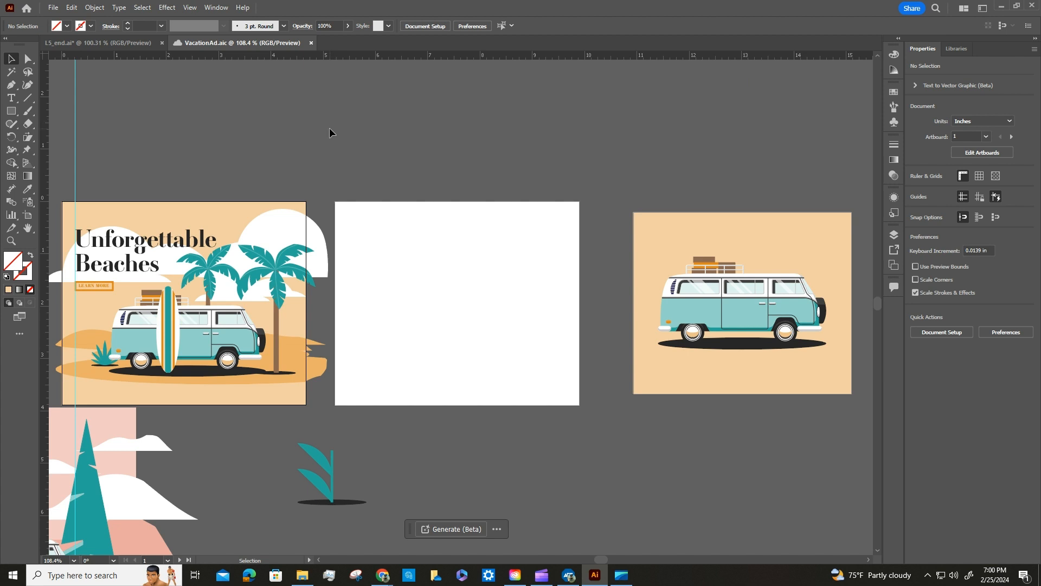
- Activate the blank Mountain Vacation Ad artboard and bring the Untouched Beauty artwork into view
click(441, 246)
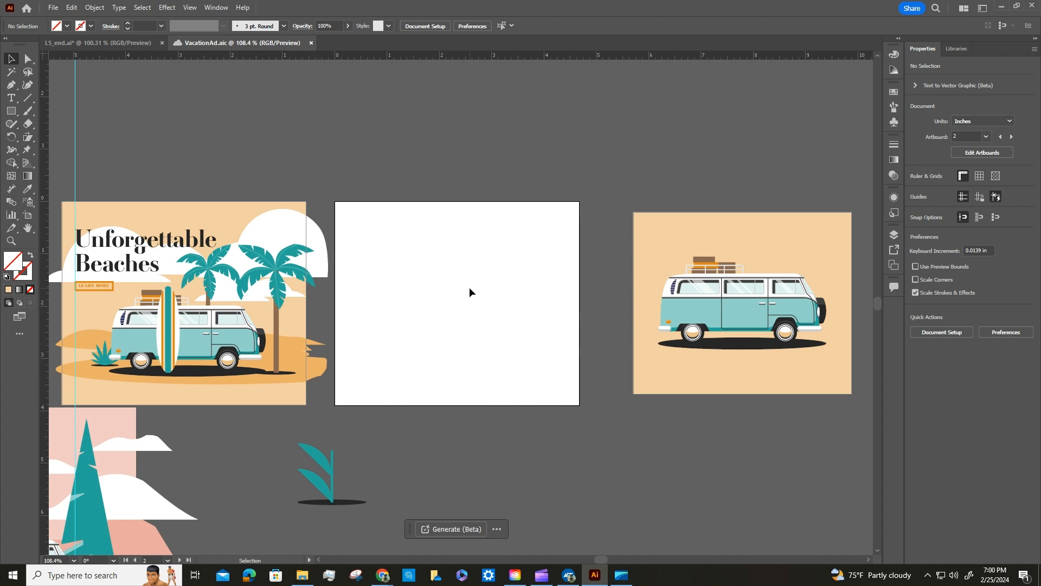
drag(429, 478, 714, 305)
click(264, 316)
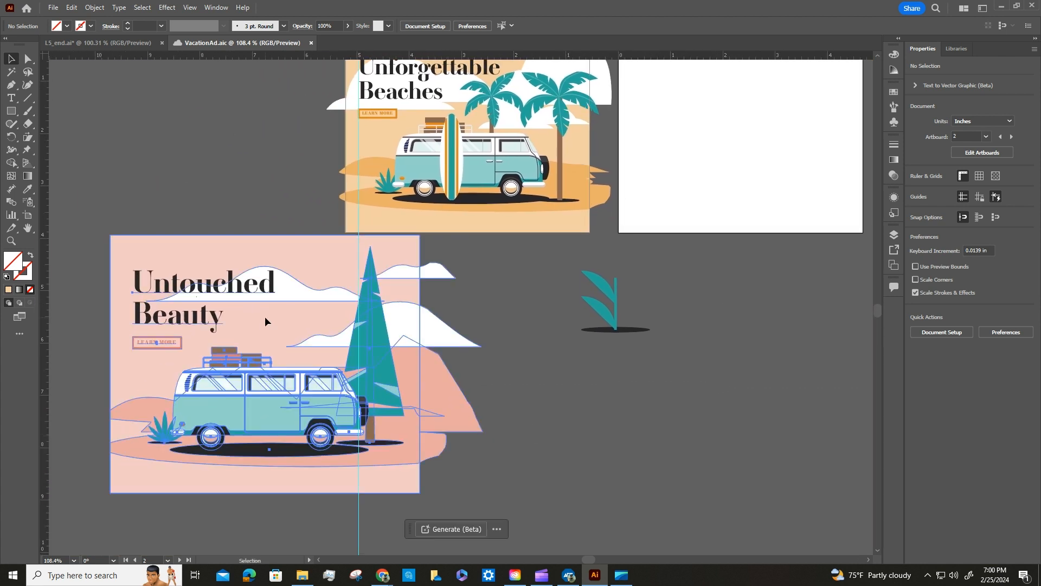
double_click(263, 316)
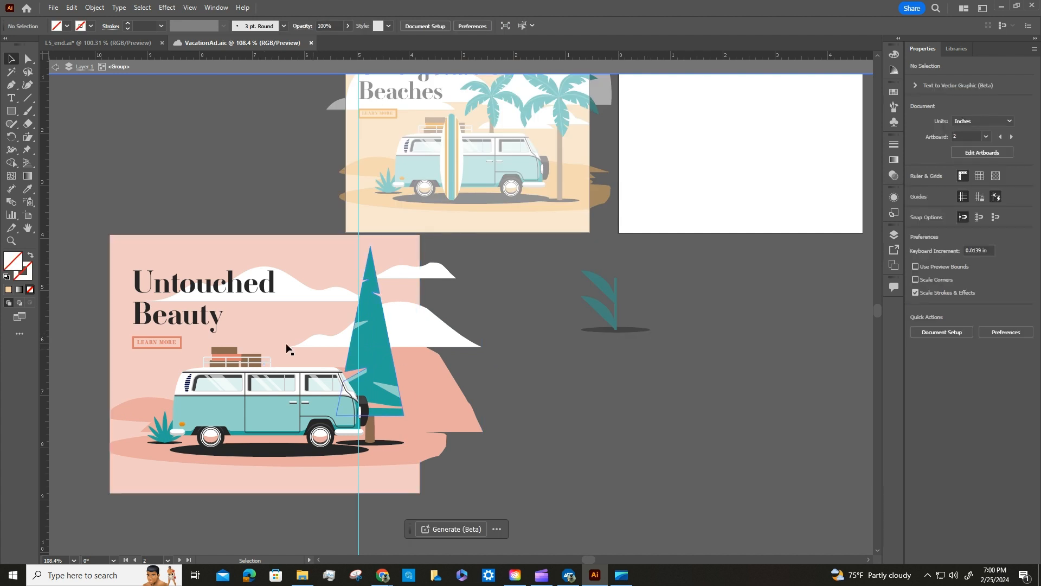
drag(262, 328, 555, 330)
key(ctrl+z)
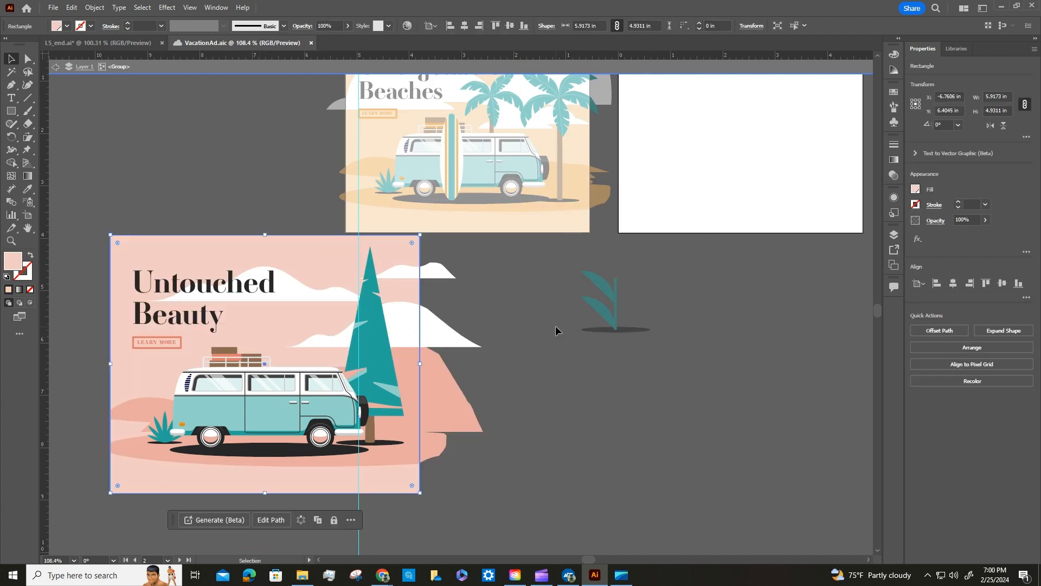
key(v)
key(Escape)
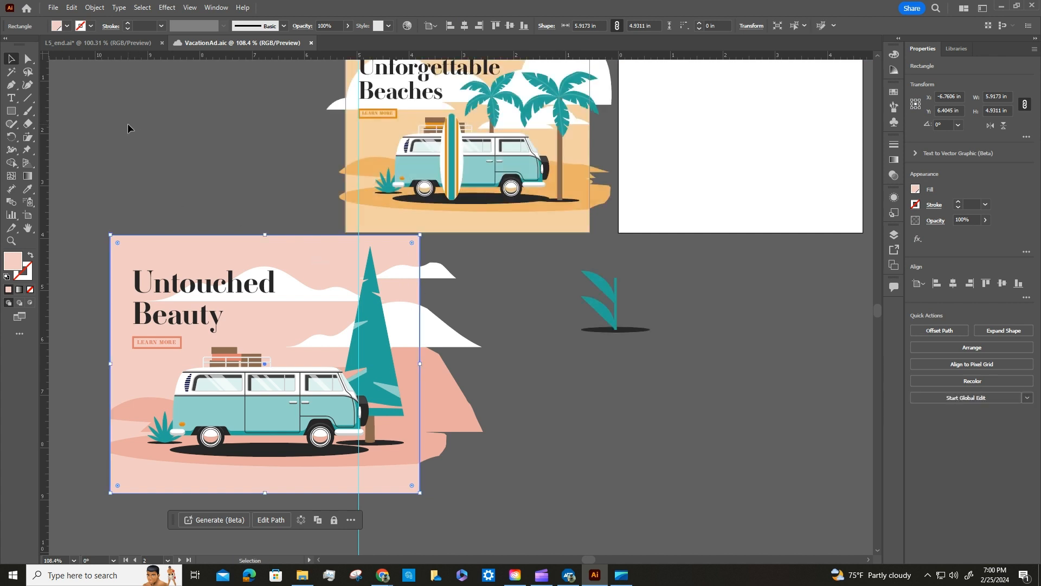
mouse_move(287, 333)
mouse_down()
mouse_move(452, 332)
mouse_move(292, 336)
mouse_move(304, 331)
mouse_up()
key(a)
key(ctrl+z)
drag(75, 211, 441, 509)
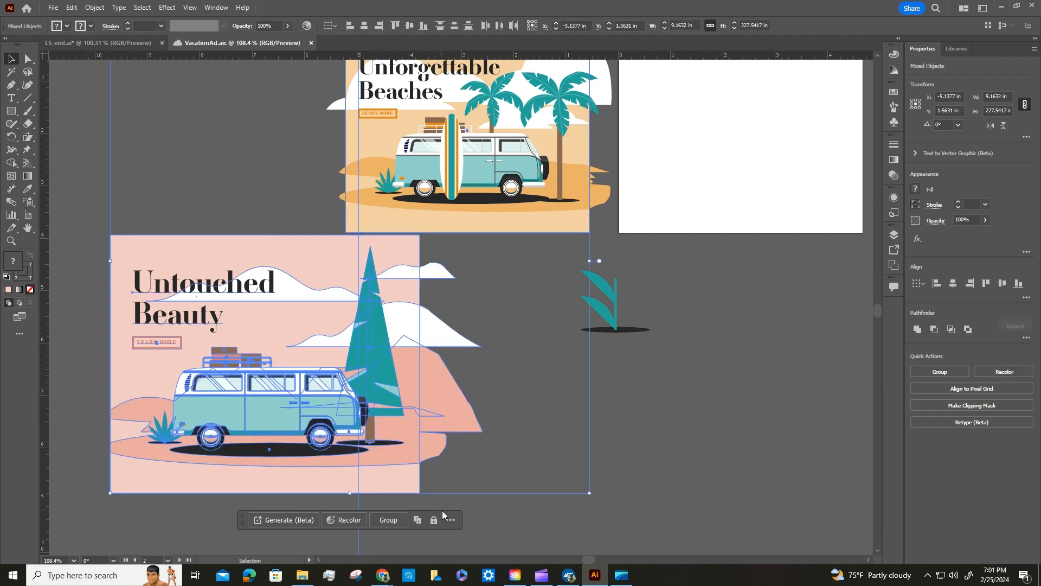
click(600, 512)
- Select the whole Untouched Beauty artwork and move it onto the Mountain Vacation Ad artboard, aligning their top-left corners
drag(438, 506, 229, 233)
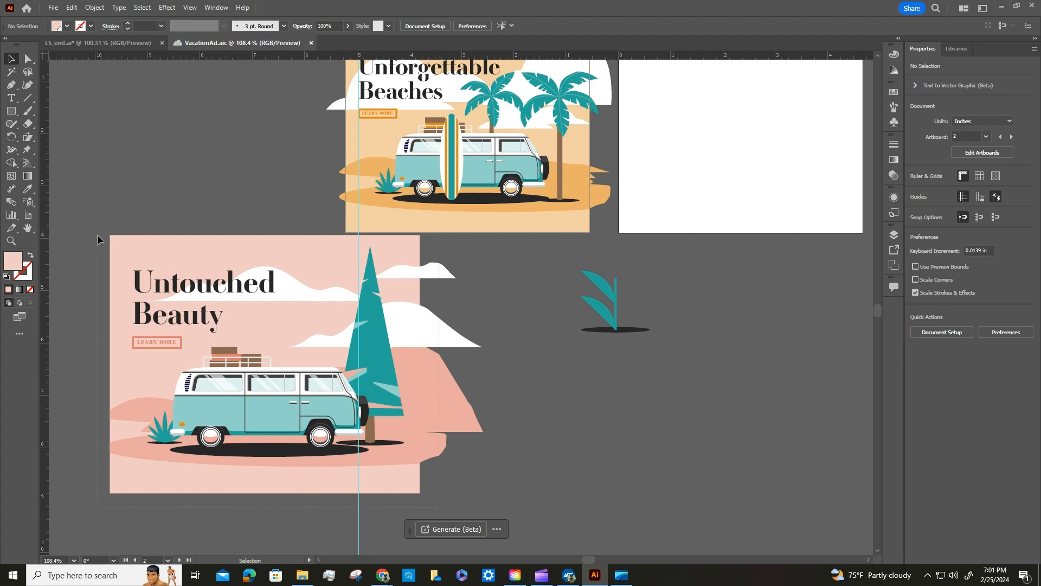
drag(89, 231, 89, 231)
drag(197, 320, 713, 114)
drag(652, 391, 405, 510)
drag(537, 247, 535, 246)
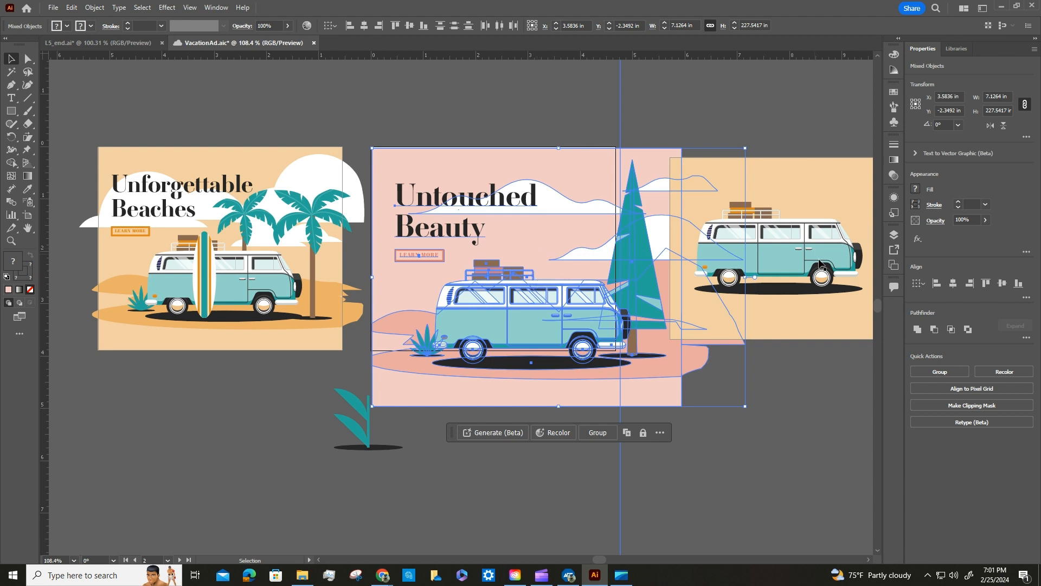
- Scale the selected artwork proportionally to about 5.62 in wide so its background fits the artboard, and nudge it into the top-left corner
click(912, 100)
drag(745, 407, 666, 412)
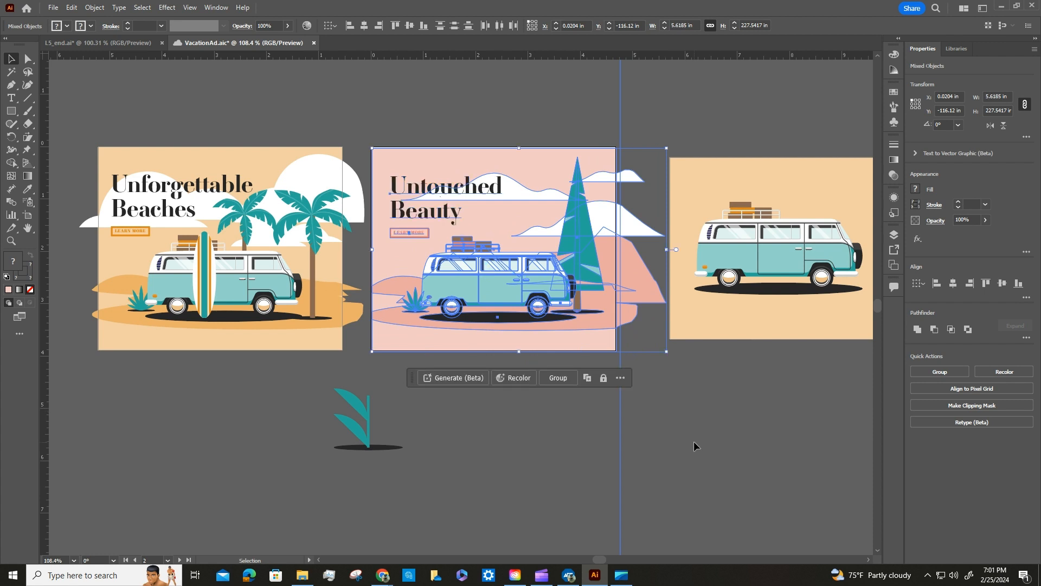
key(Left)
key(Up)
key(Up)
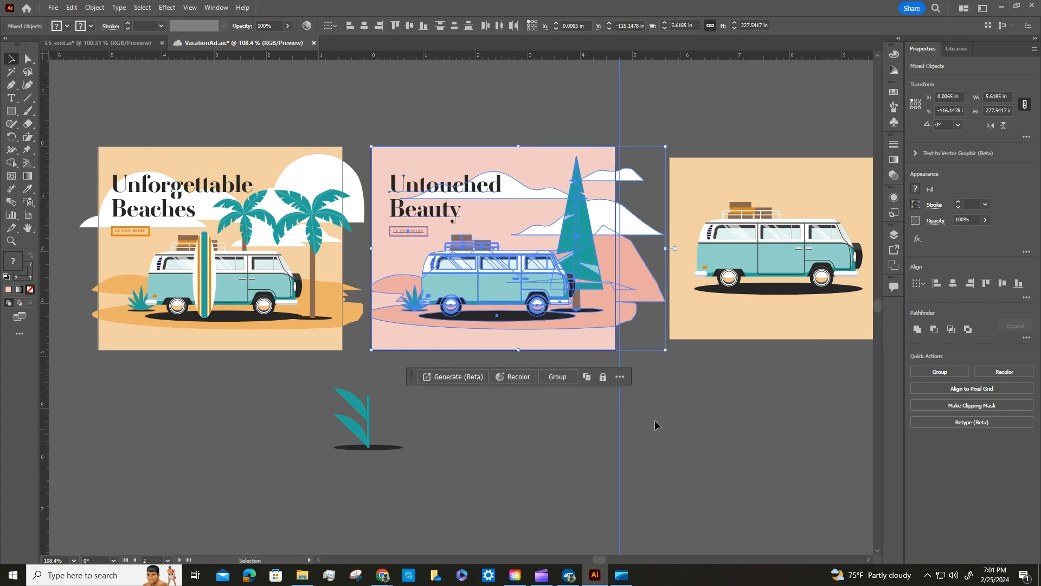
click(549, 427)
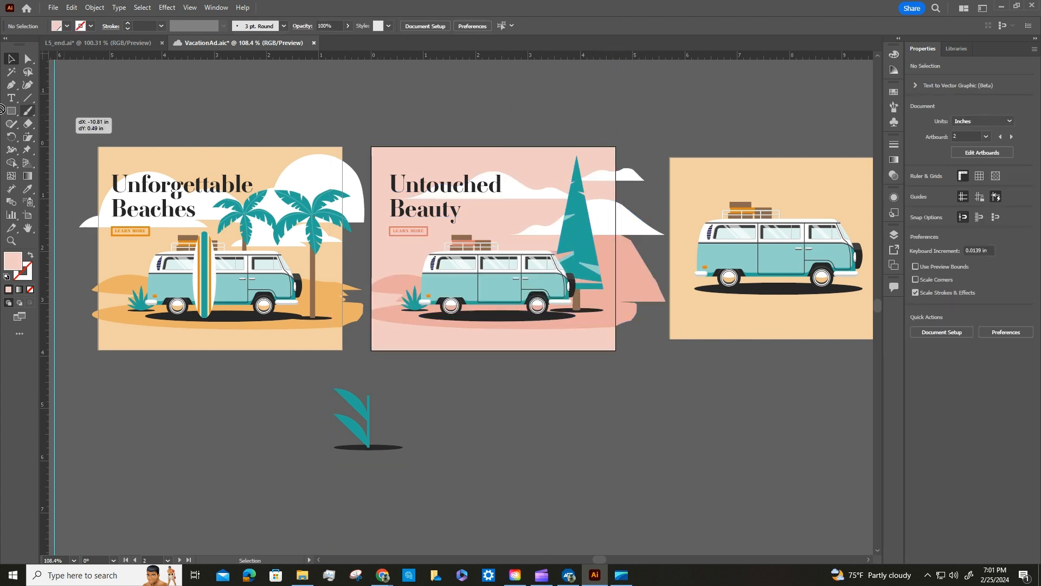
- Remove the vertical guide beside the Mountain Vacation Ad artboard from the document
click(620, 93)
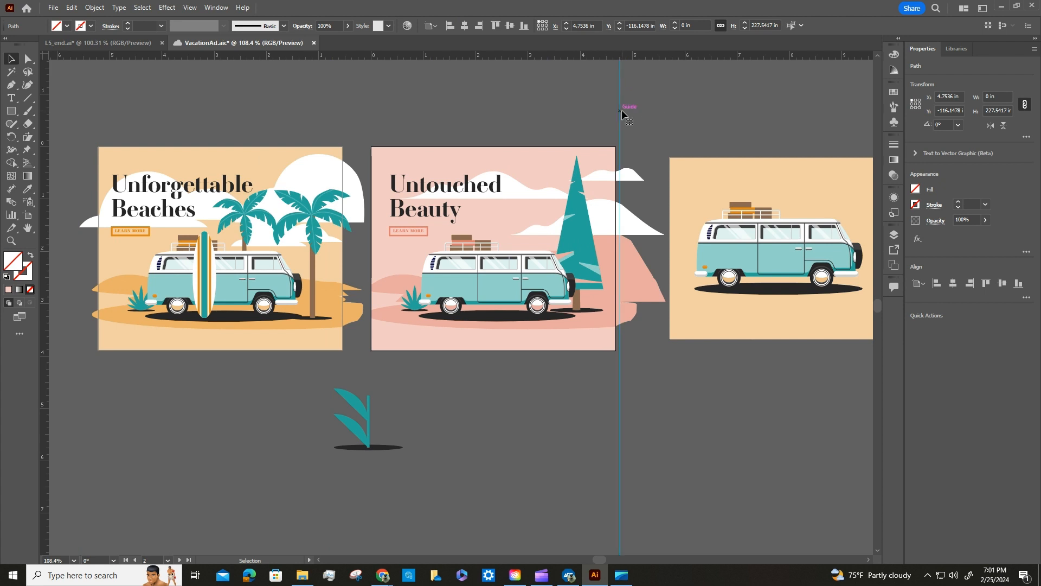
drag(622, 113, 46, 77)
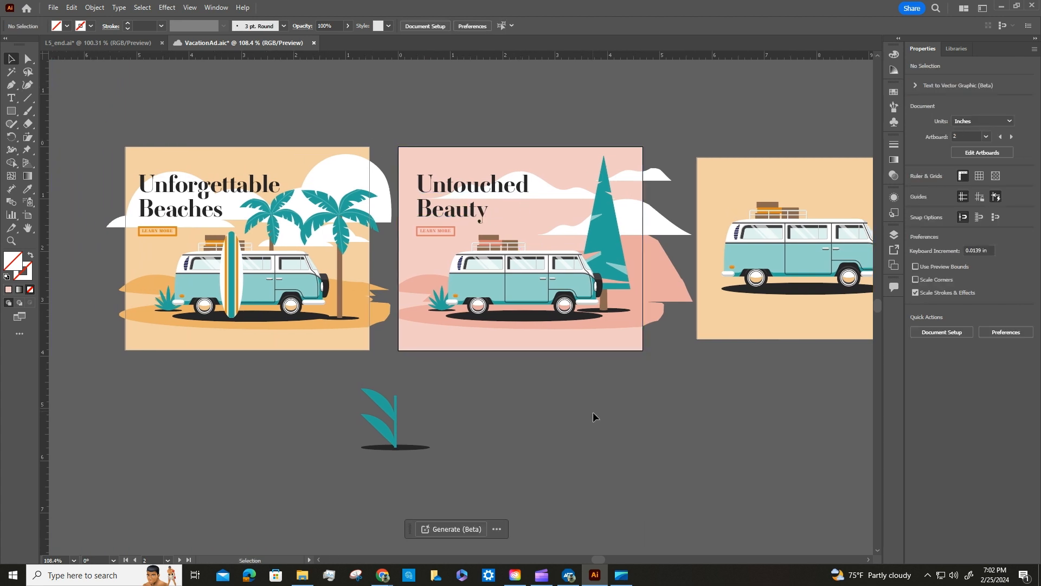
drag(580, 405, 549, 375)
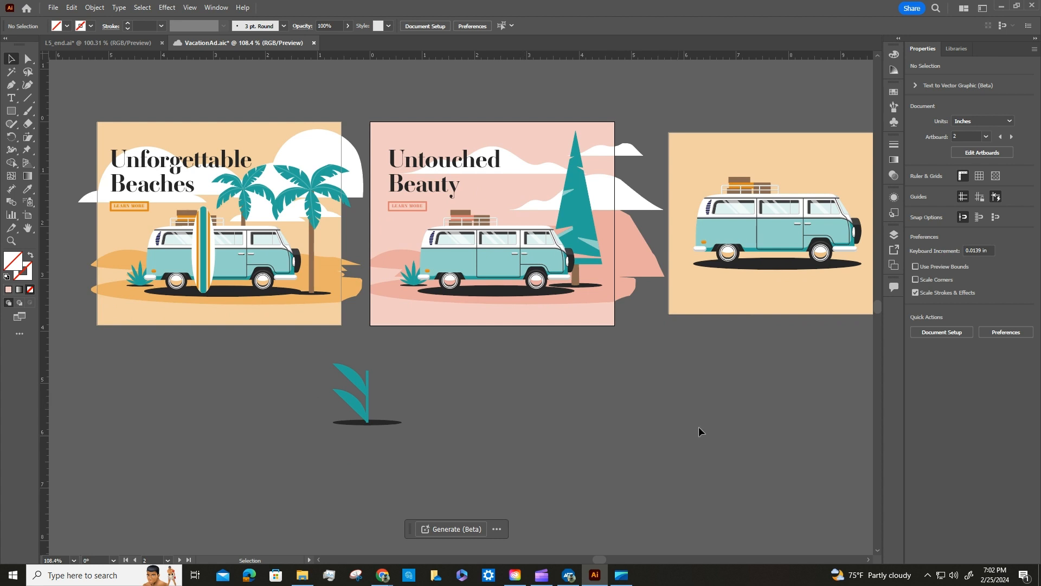
- Position the Untouched Beauty artwork at X 0 in and Y 0 in, deselect it, and save the document
click(579, 321)
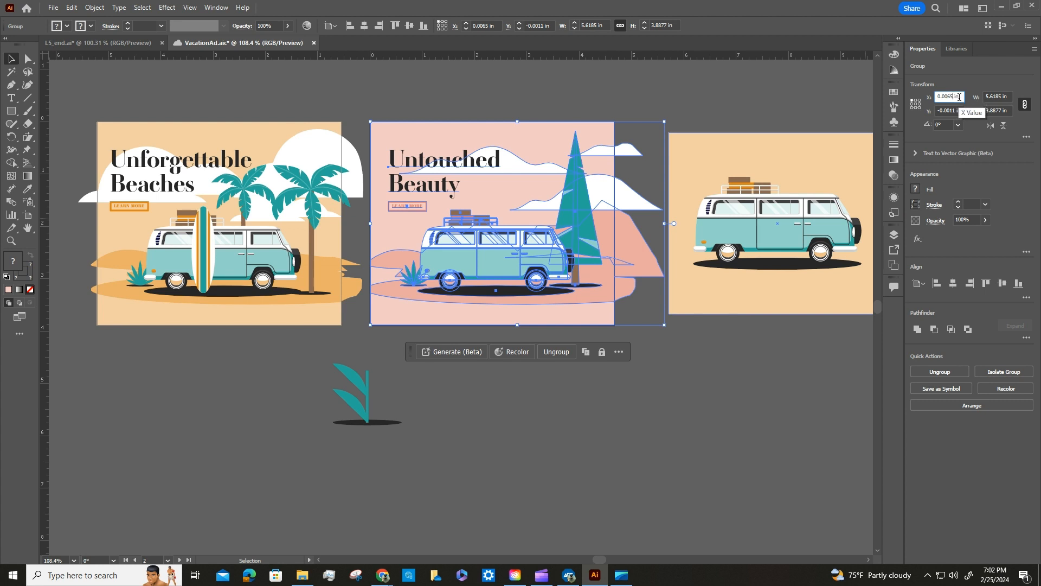
click(958, 98)
text(0)
click(956, 111)
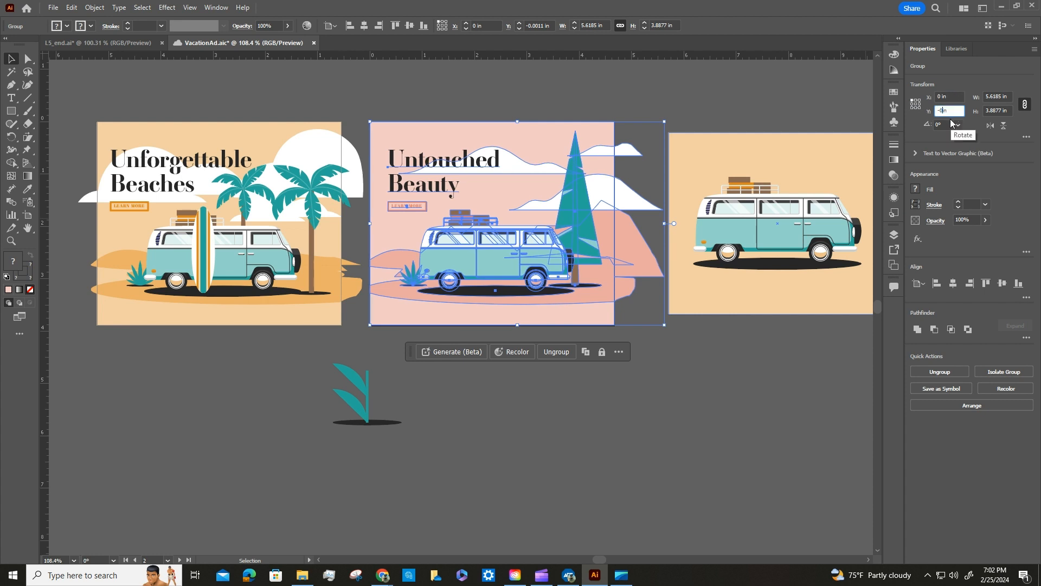
key(BackSpace)
key(BackSpace)
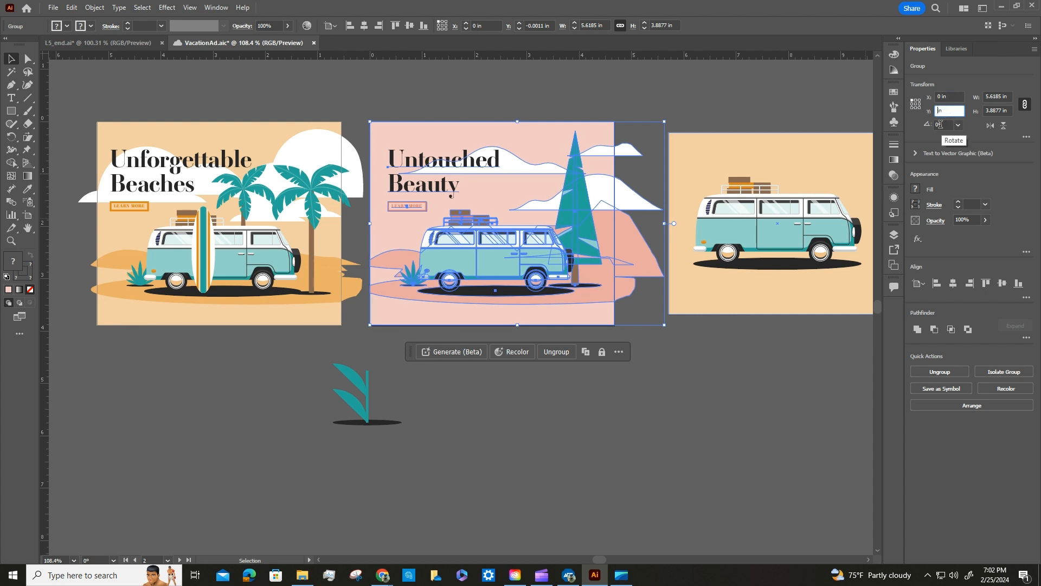
text(0)
key(Return)
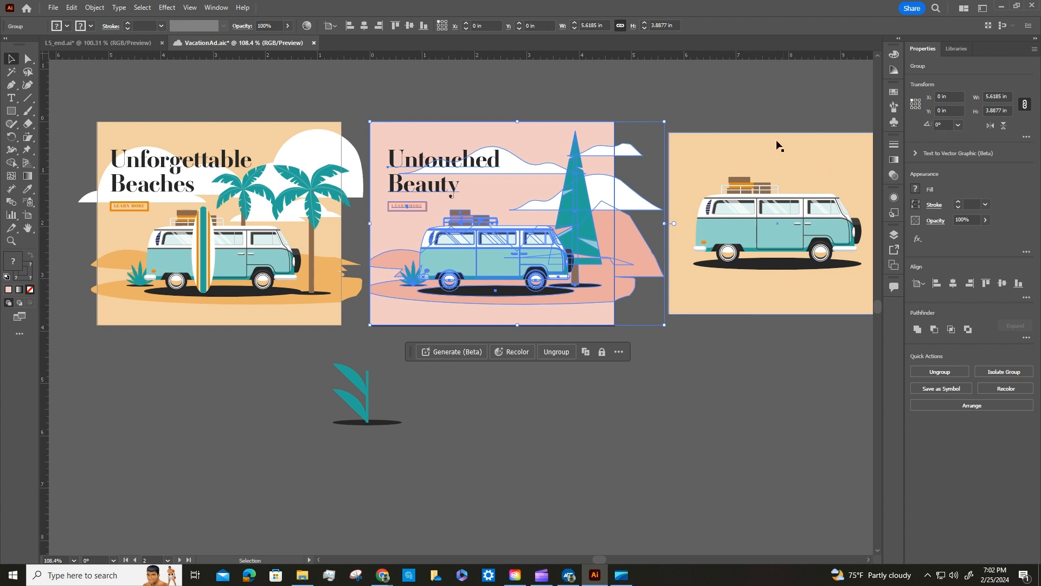
click(751, 100)
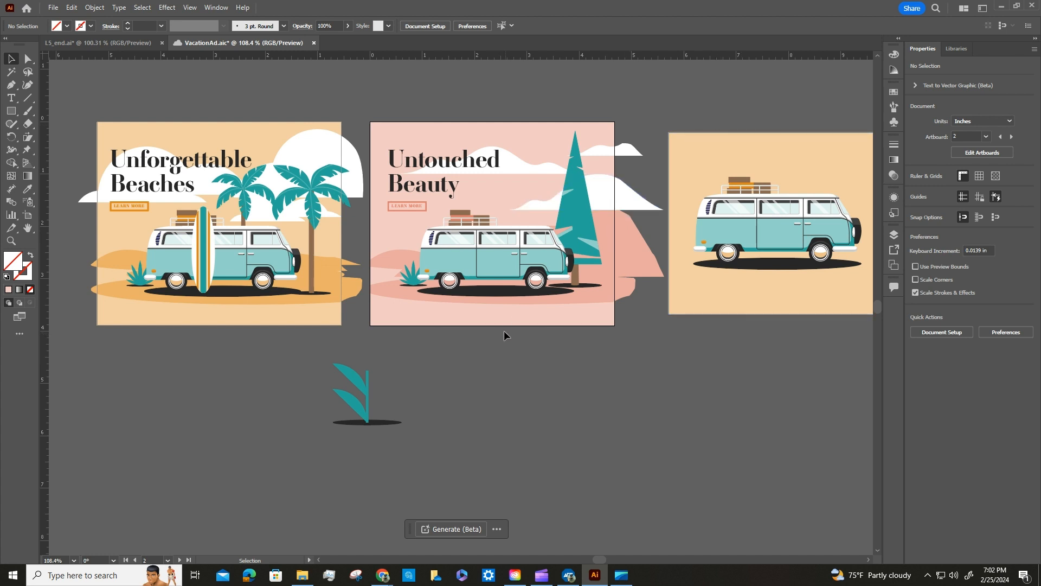
click(53, 9)
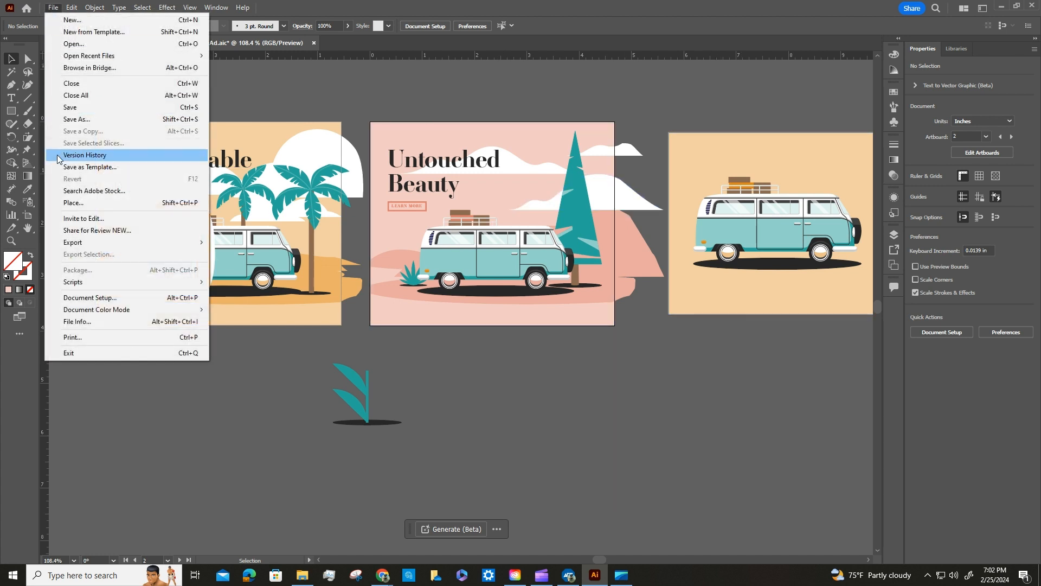
click(79, 110)
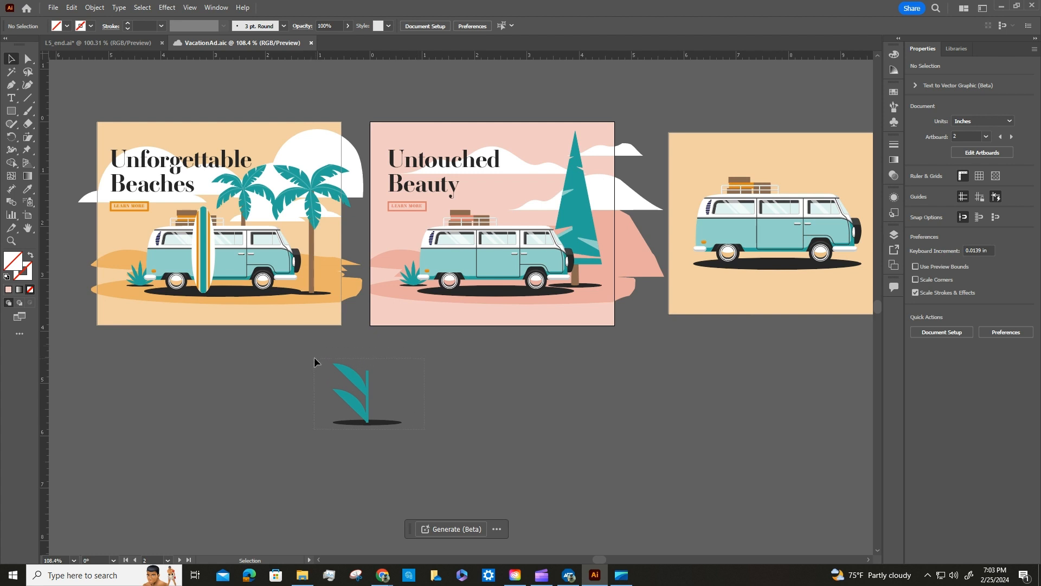
- Select the teal plant shapes and their dark ground shadow below the artboards, enlarged to 400%
drag(314, 358, 315, 359)
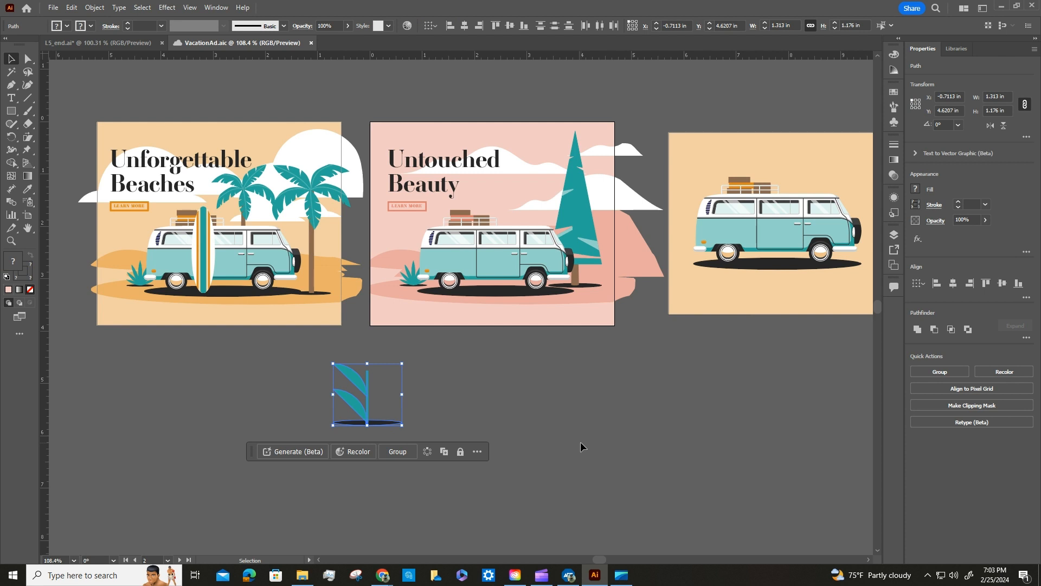
key(a)
key(ctrl+plus)
key(ctrl+plus)
key(ctrl+plus)
key(ctrl+plus)
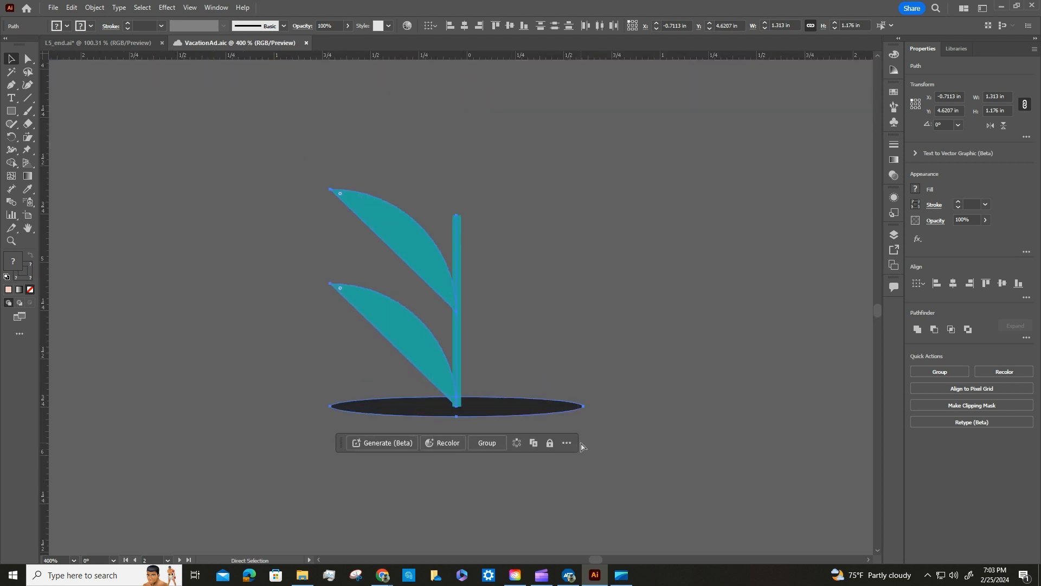
key(v)
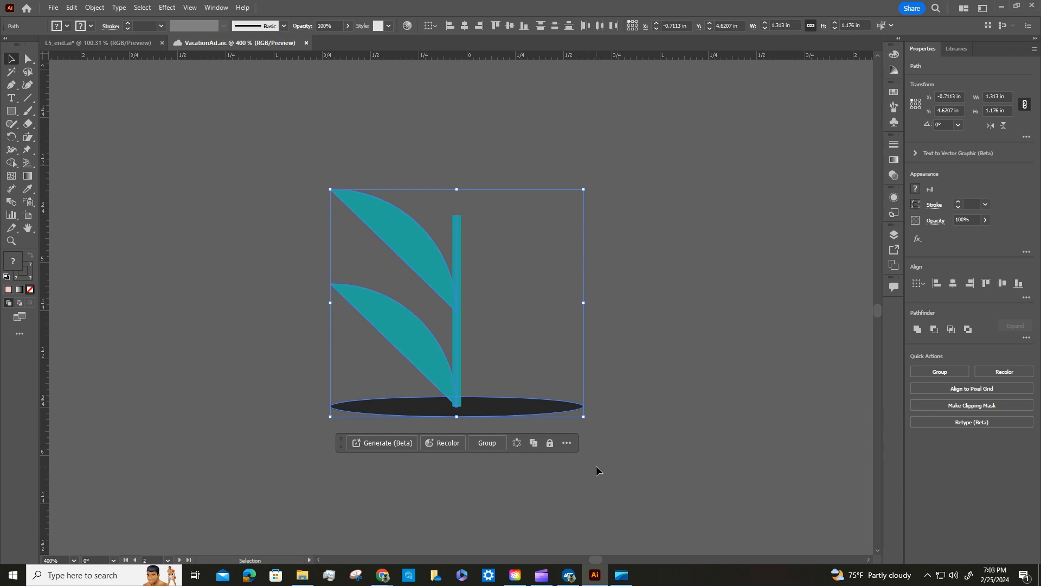
- Reselect all the plant and shadow shapes and hide the selection edges
click(230, 244)
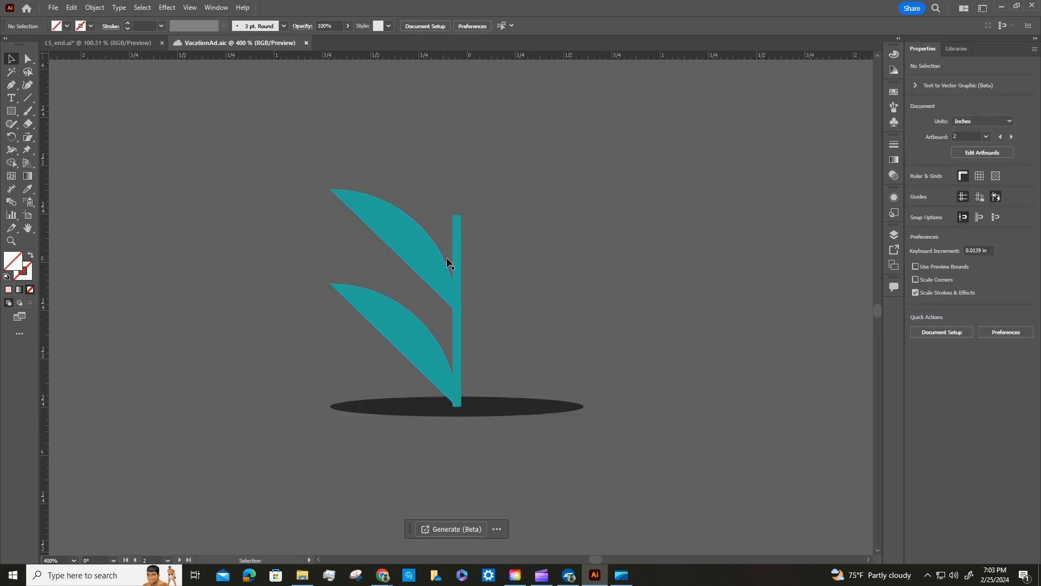
click(453, 303)
click(257, 112)
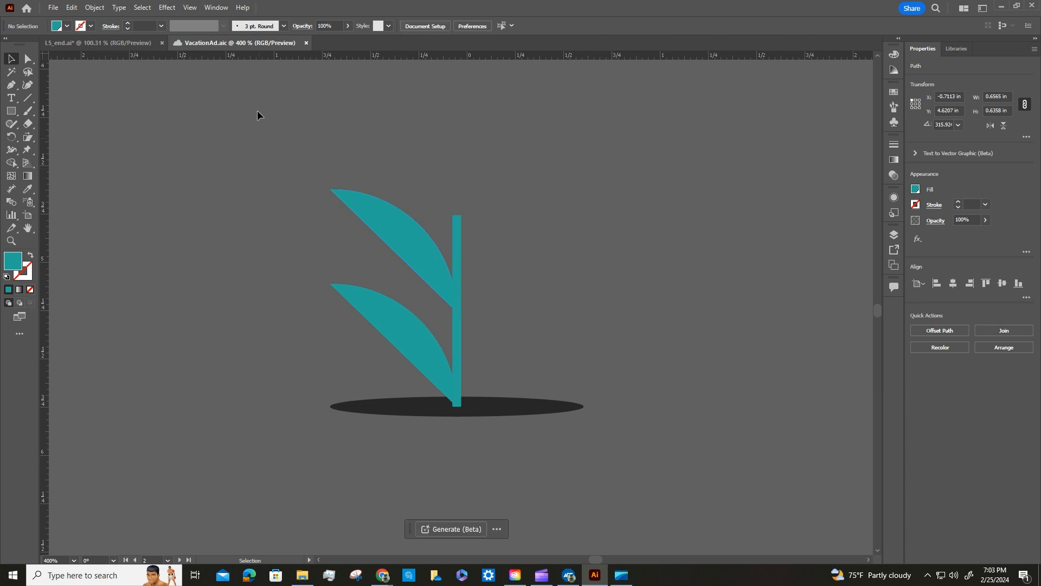
key(ctrl+a)
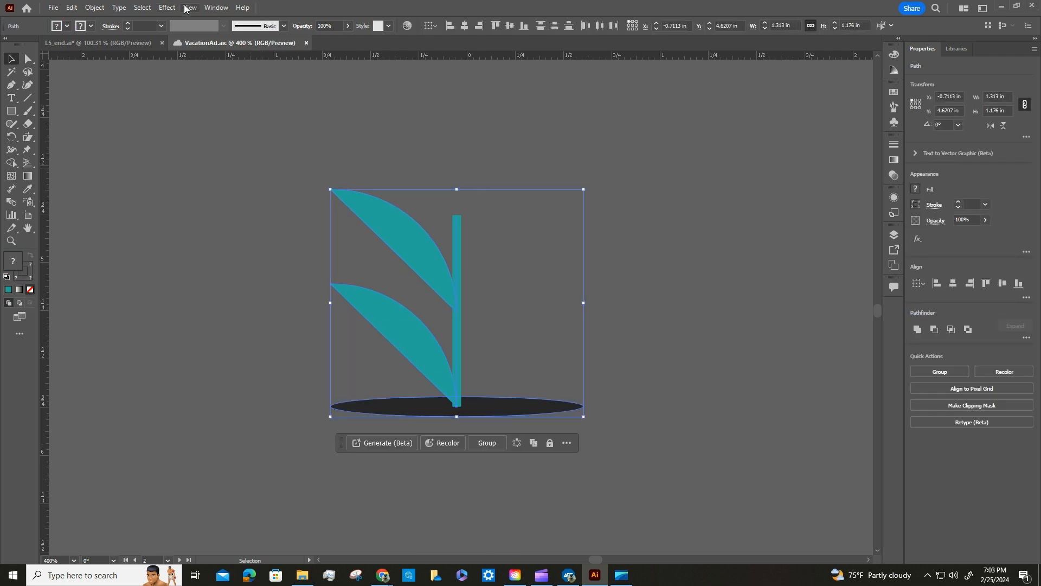
click(186, 8)
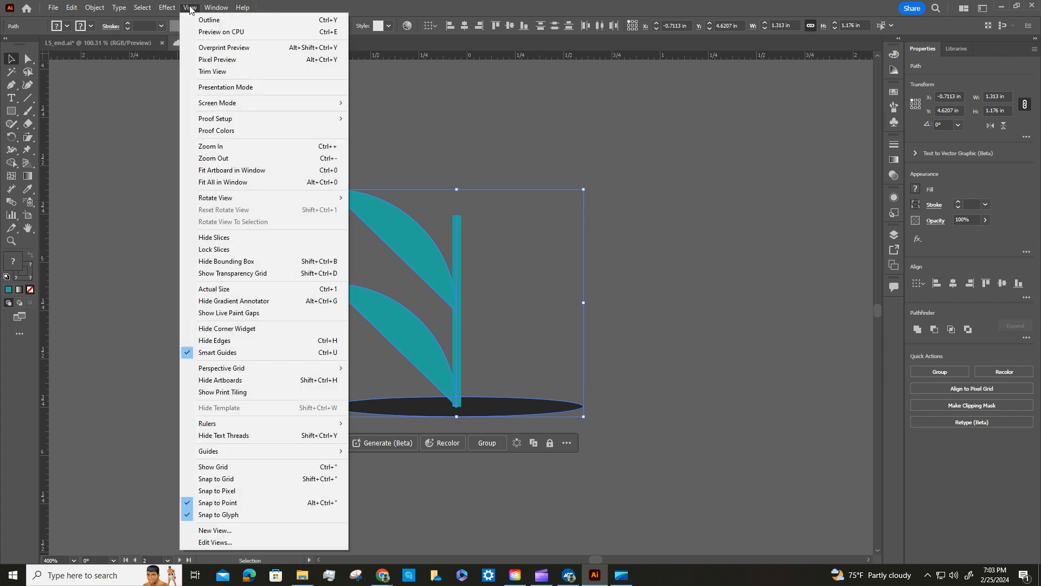
click(219, 341)
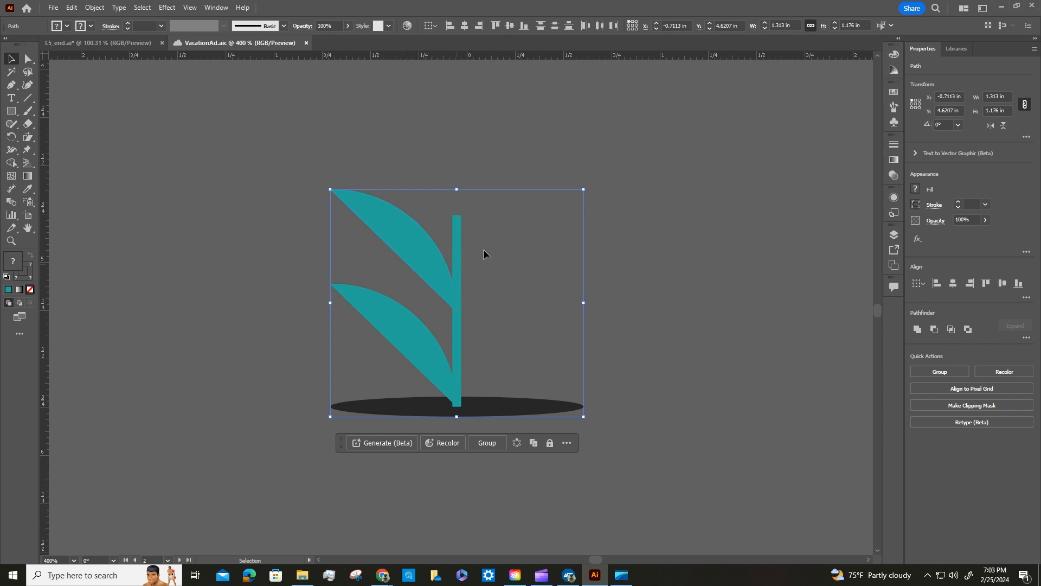
- Set the transform reference point to the center and scale the selected plant artwork proportionally to 40% of its width
click(915, 104)
drag(1007, 97, 975, 98)
text(40)
key(Return)
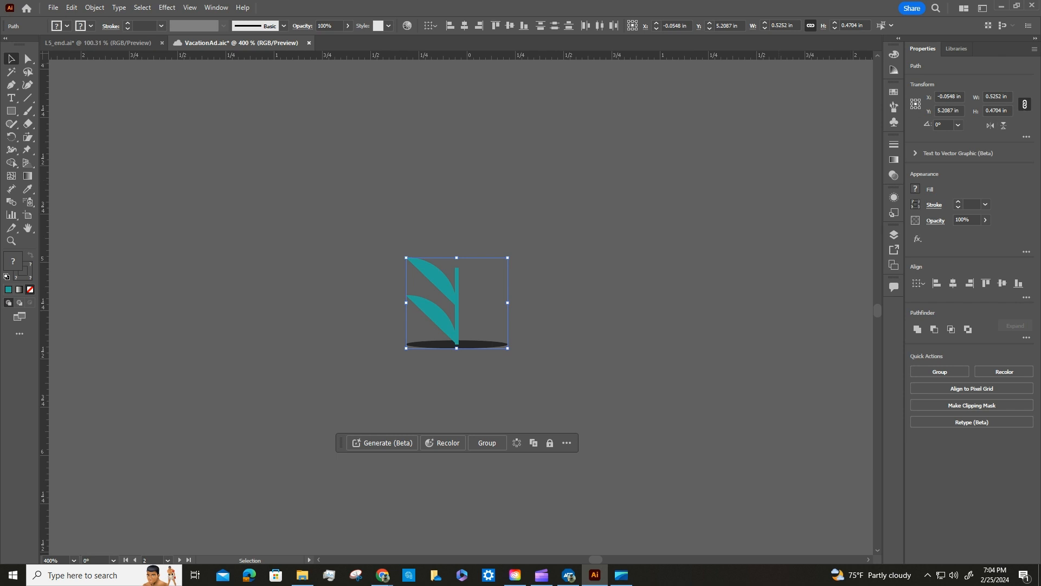
- Show the selection edges again and undo the plant artwork's scaling
click(168, 8)
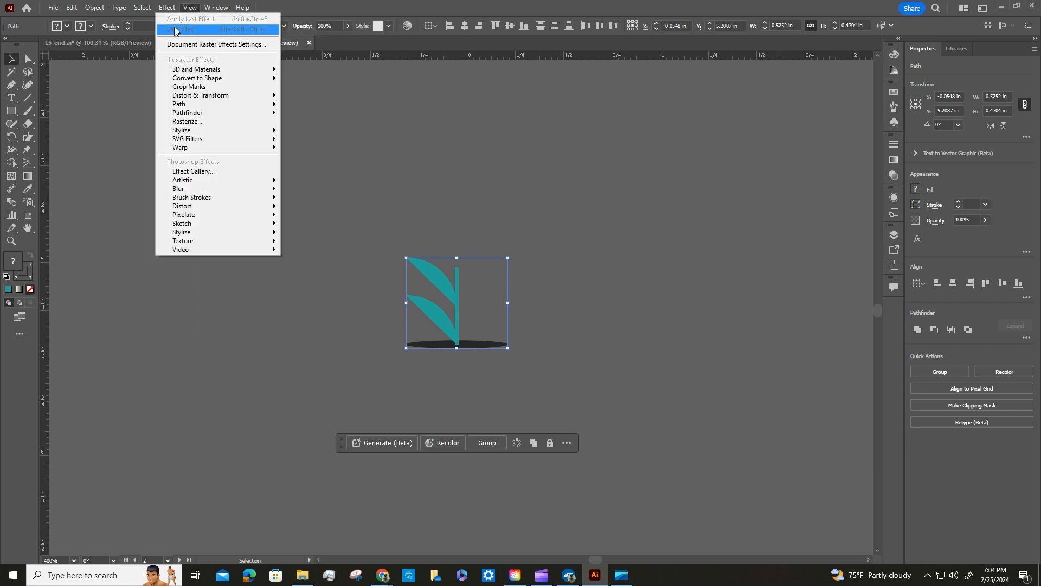
mouse_move(190, 7)
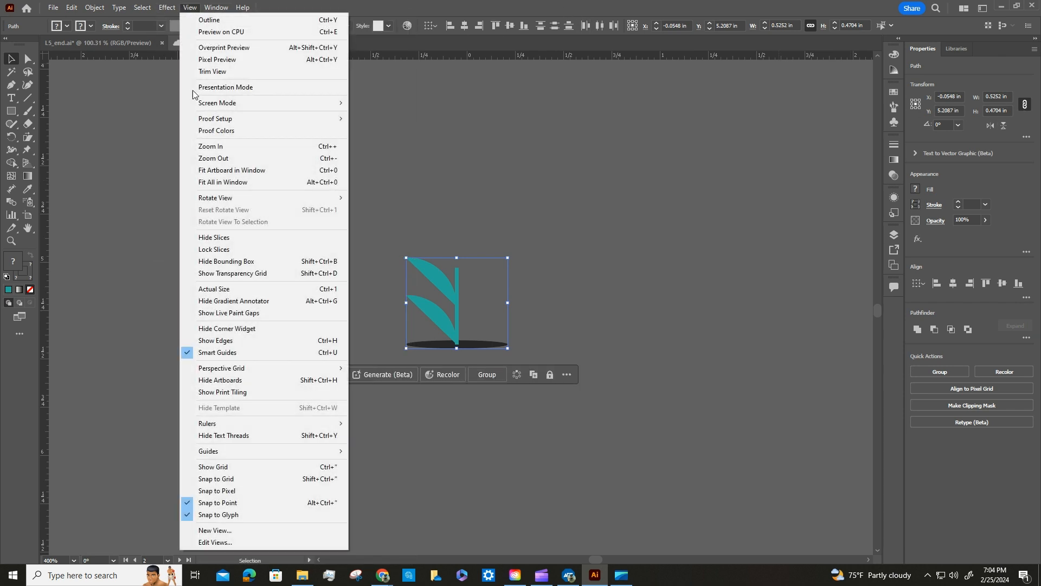
click(215, 340)
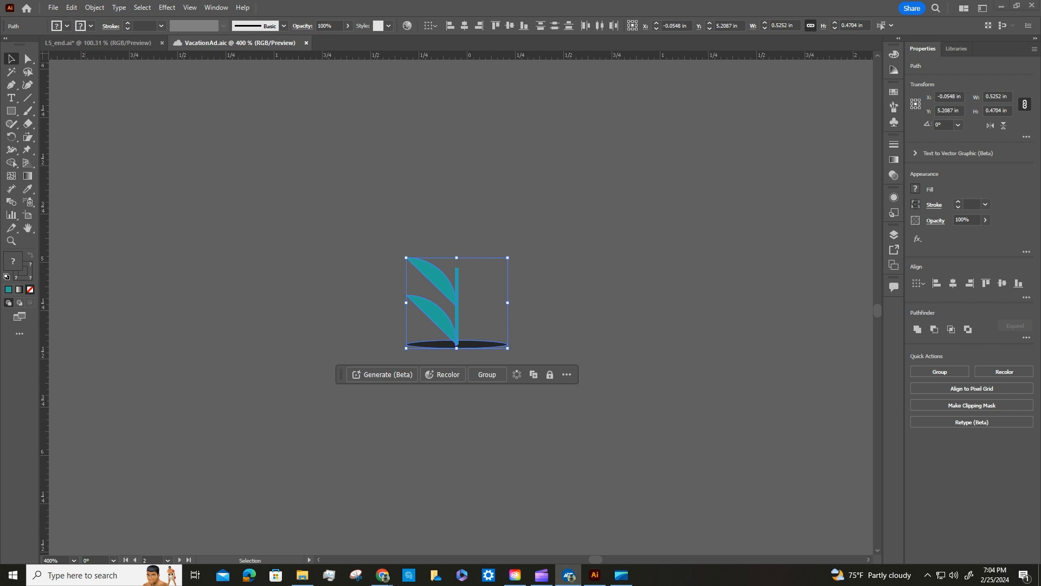
click(72, 8)
click(98, 21)
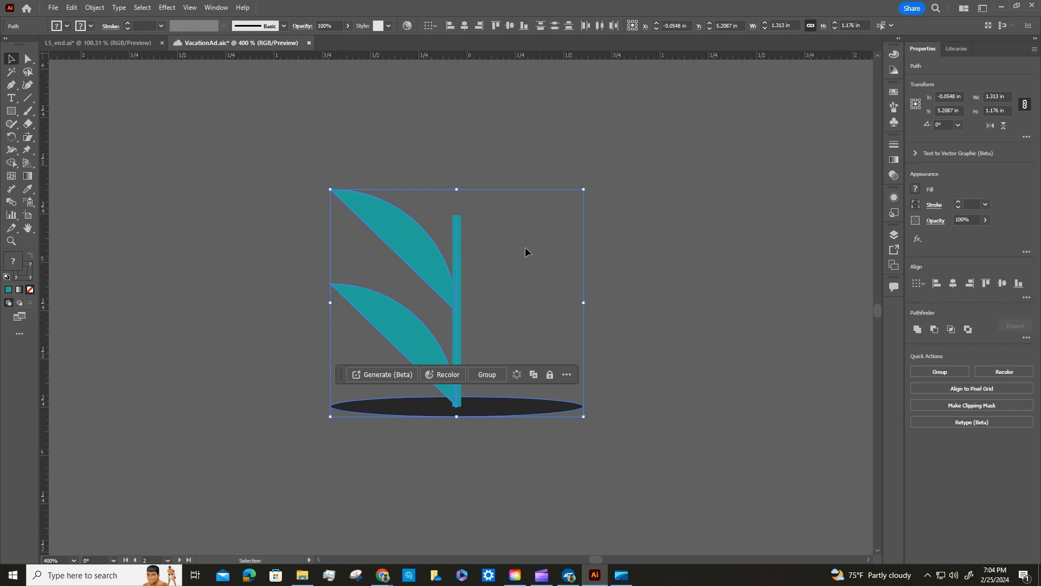
click(1024, 137)
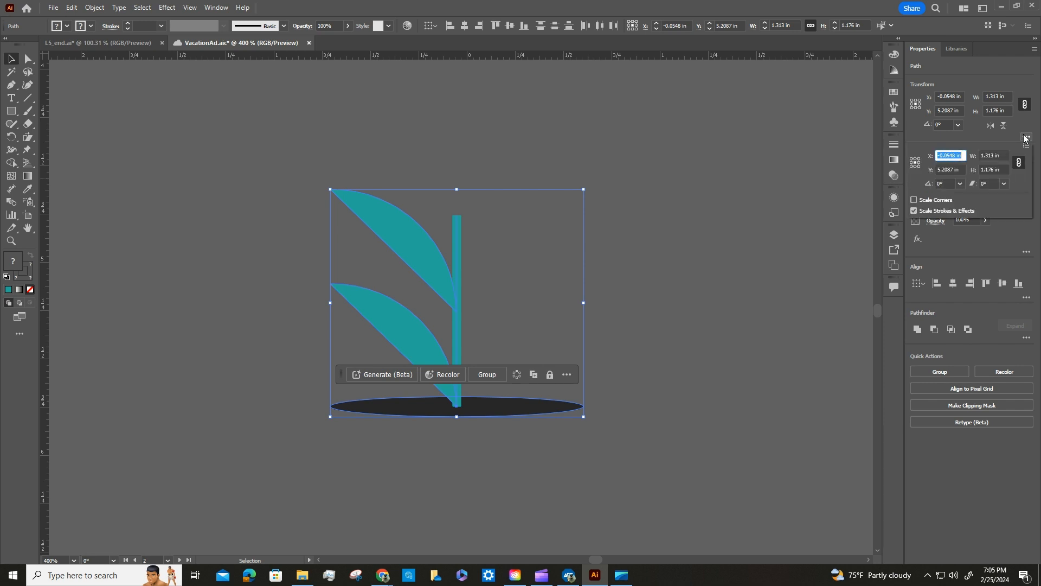
click(918, 211)
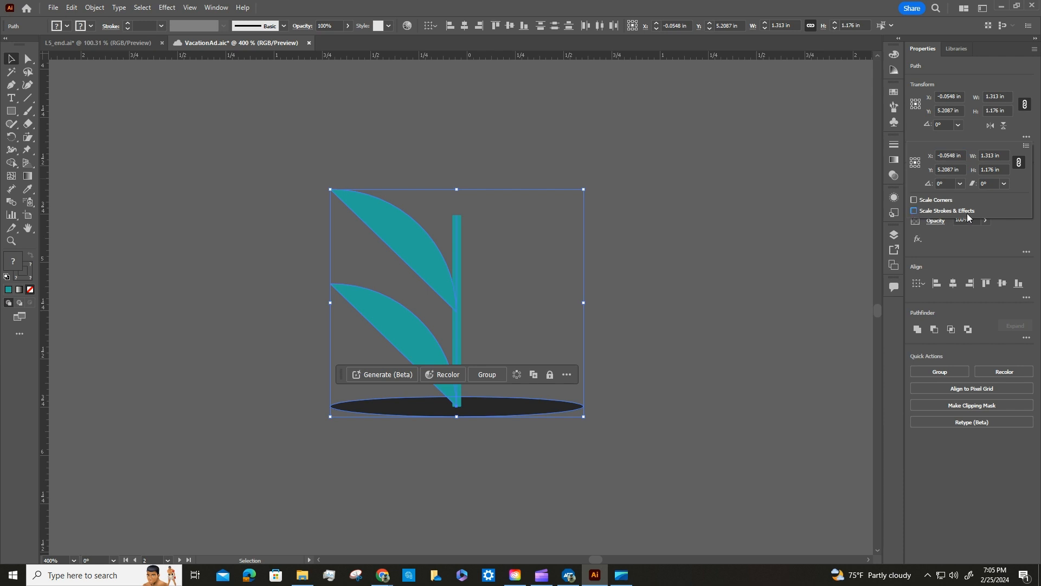
click(914, 212)
click(991, 155)
text(40)
key(Escape)
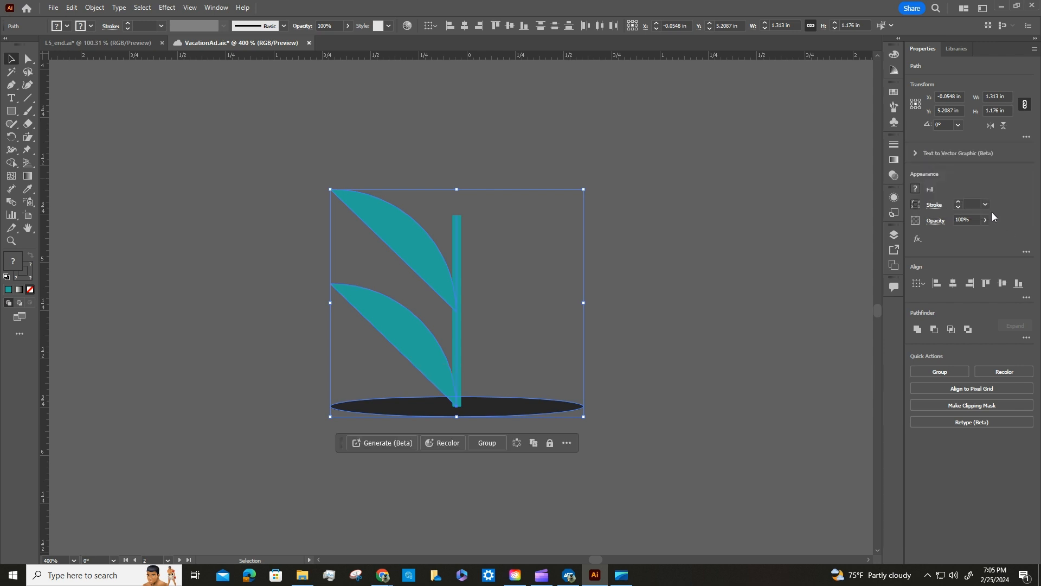
- Scale the selected plant artwork proportionally to 40% width with Scale Strokes & Effects enabled
click(1024, 137)
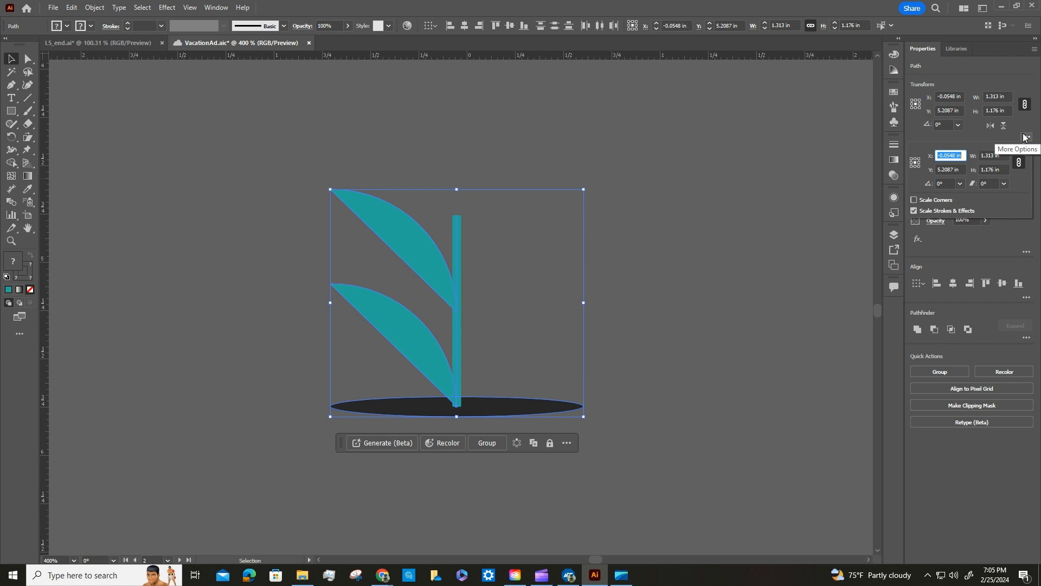
double_click(986, 155)
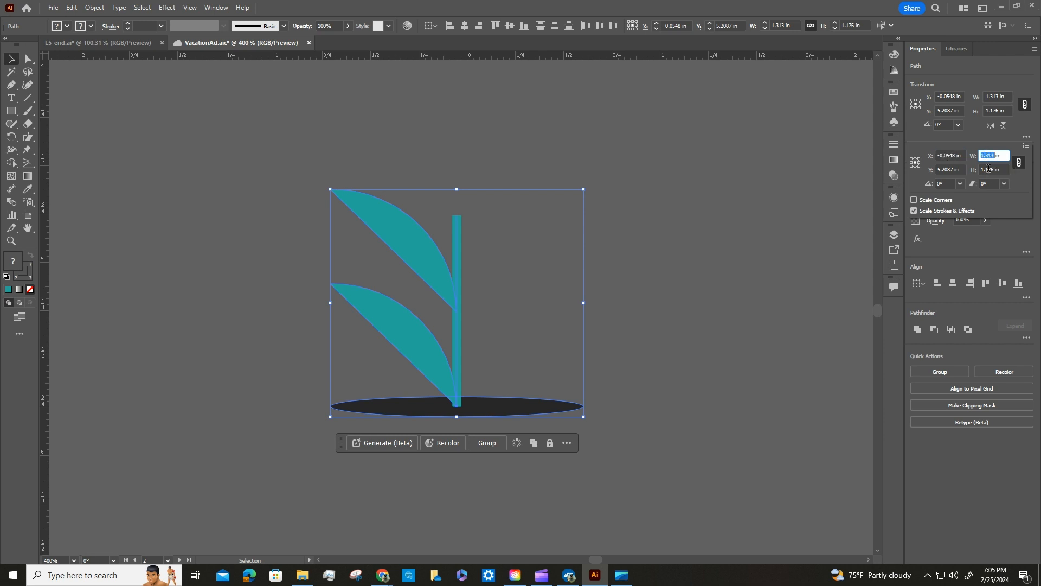
text(40%)
key(Return)
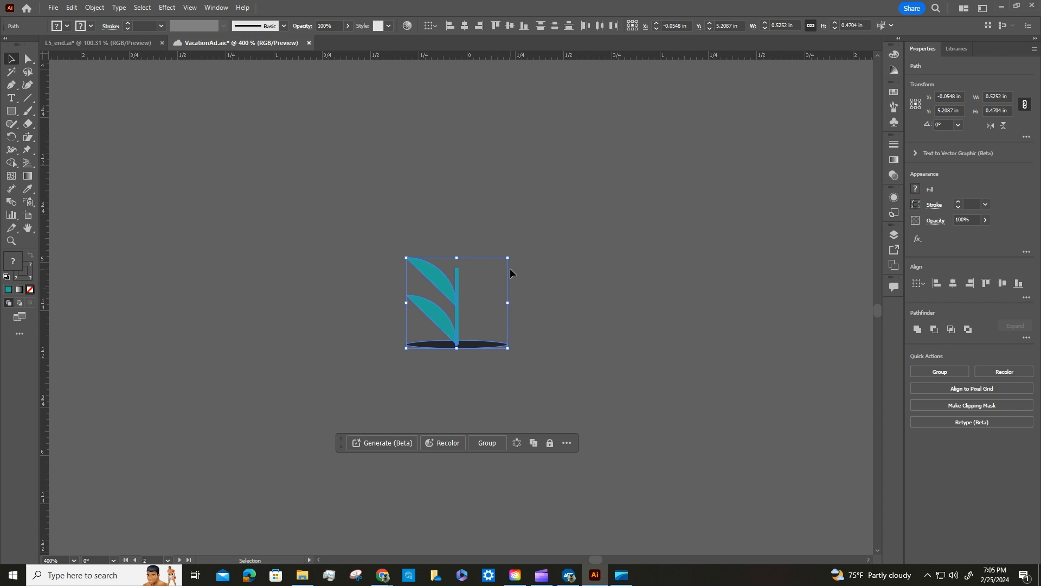
- Fit all artboards in the window and save the document
click(190, 7)
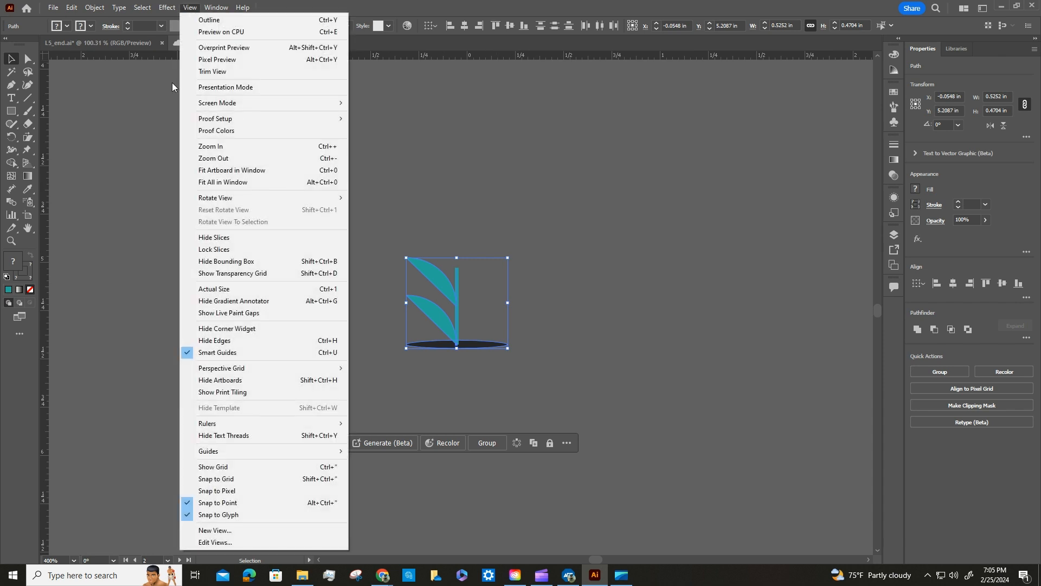
click(237, 182)
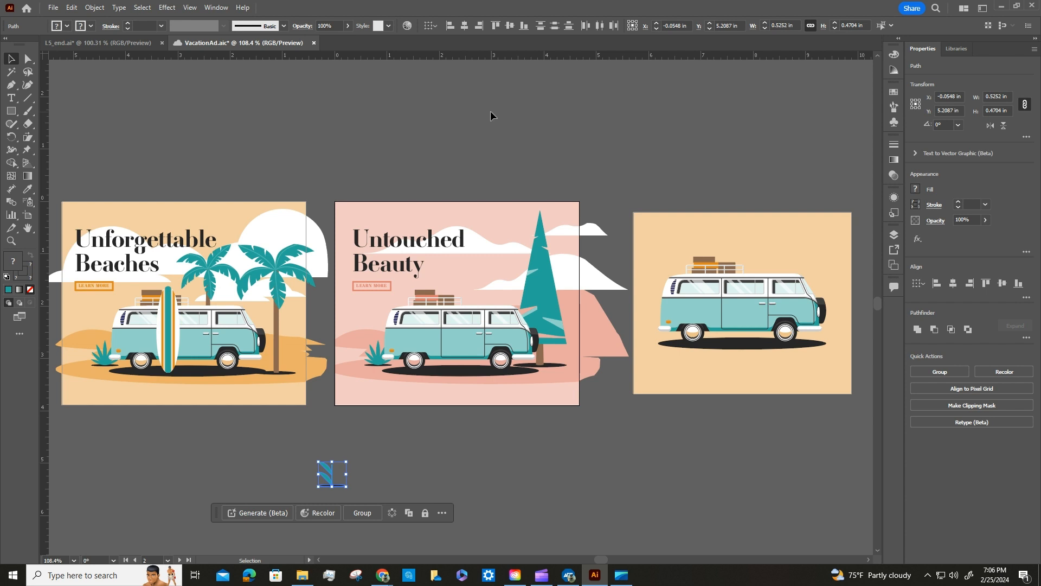
click(52, 8)
click(82, 109)
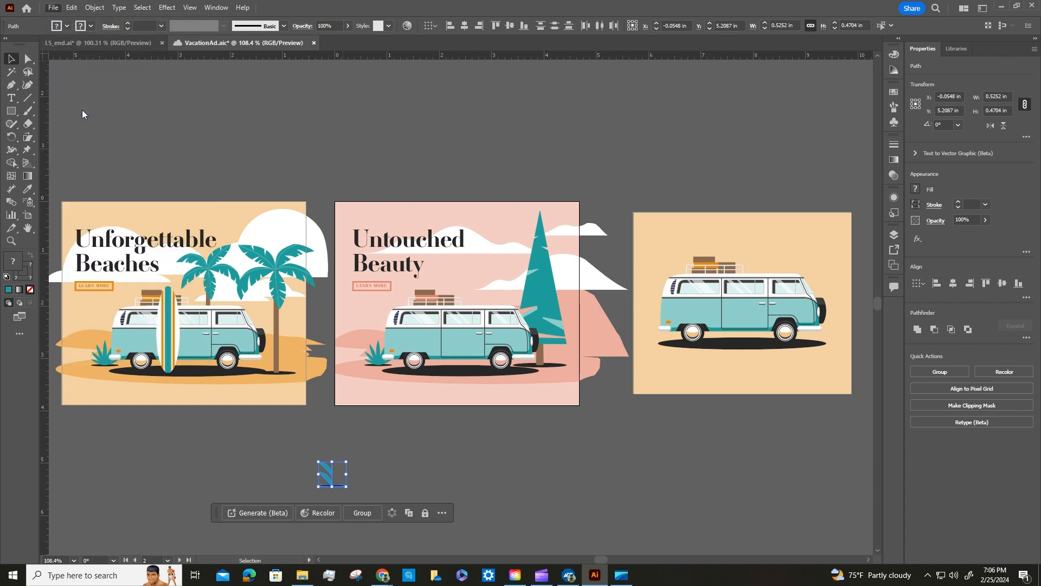